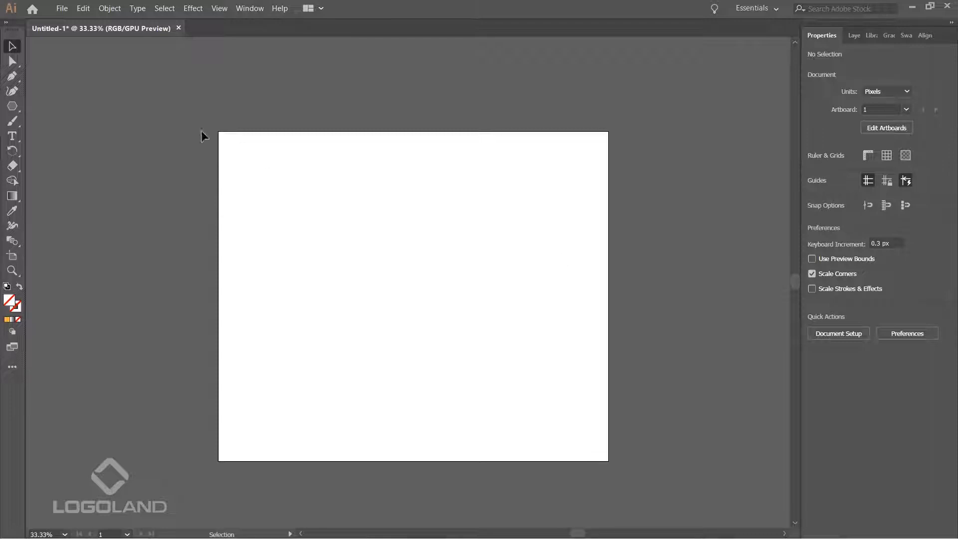
# Draw an open path of straight segments through five anchor points with the Pen tool, starting in the artboard's upper-left area.
pyautogui.click(13, 77)
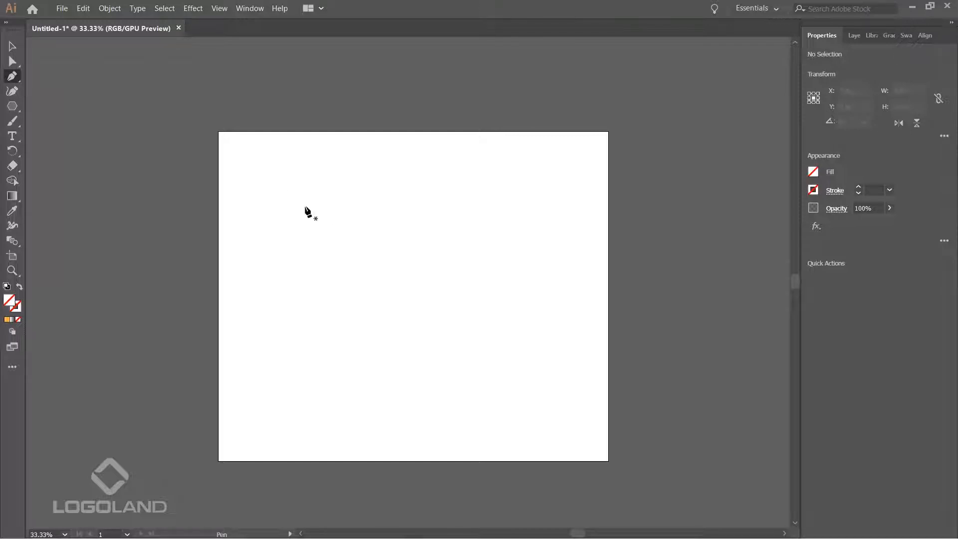
pyautogui.click(295, 188)
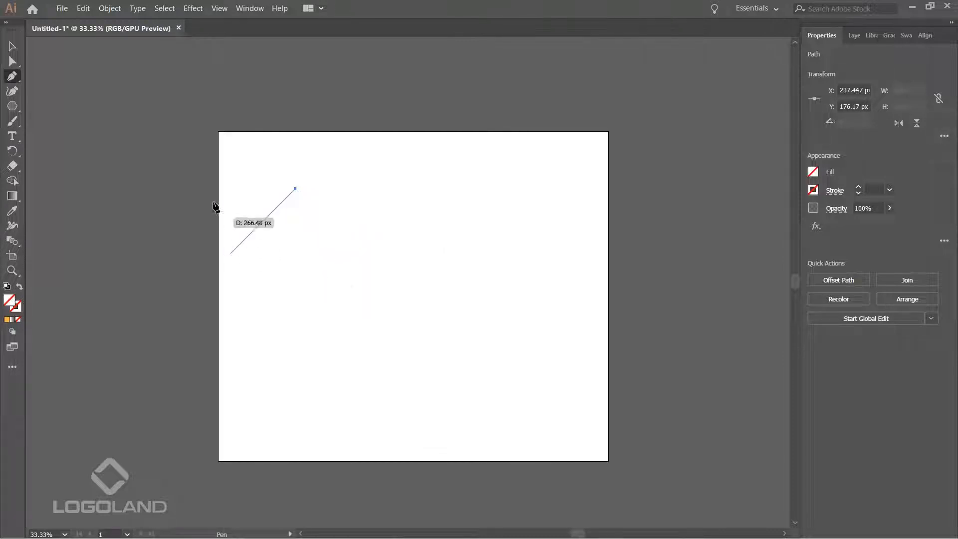
pyautogui.click(412, 188)
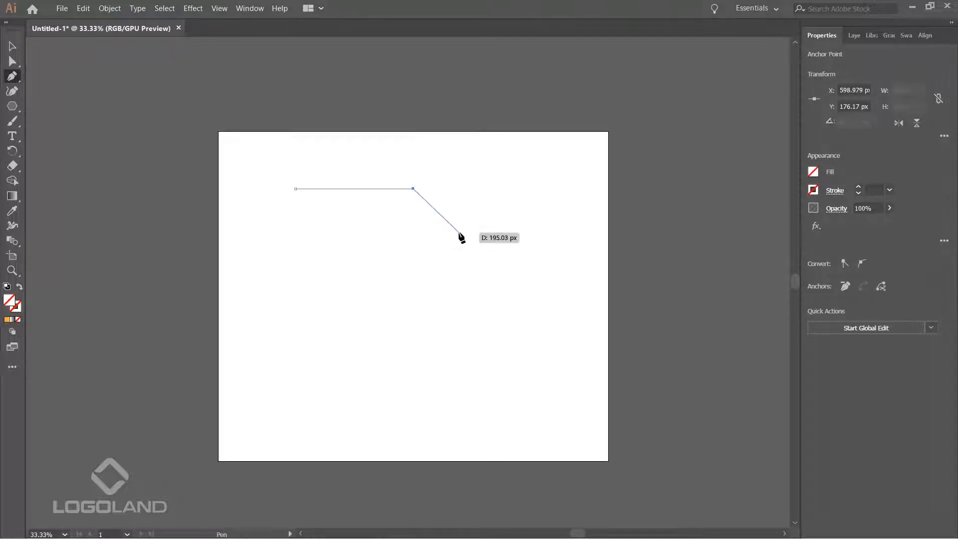
pyautogui.click(461, 259)
pyautogui.click(418, 346)
pyautogui.click(346, 387)
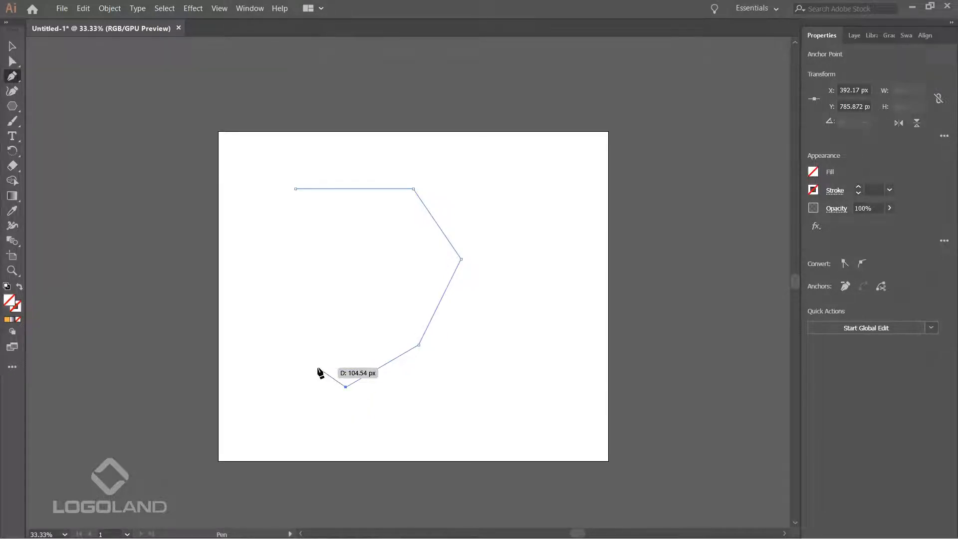
pyautogui.press('Escape')
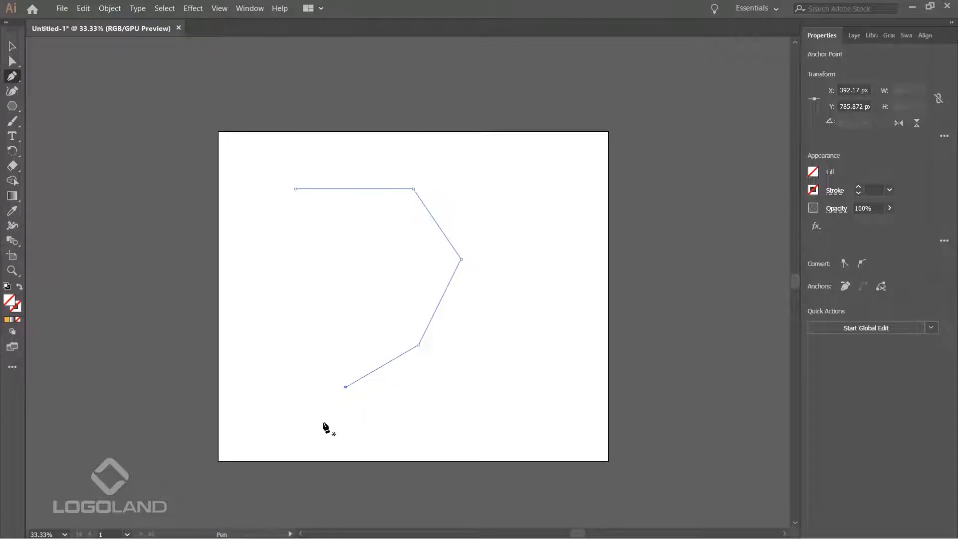
# Resume the open path from its last anchor, add four corner points, and close it into an irregular polygon about 604 by 610 px.
pyautogui.click(346, 387)
pyautogui.click(284, 377)
pyautogui.click(308, 330)
pyautogui.click(265, 300)
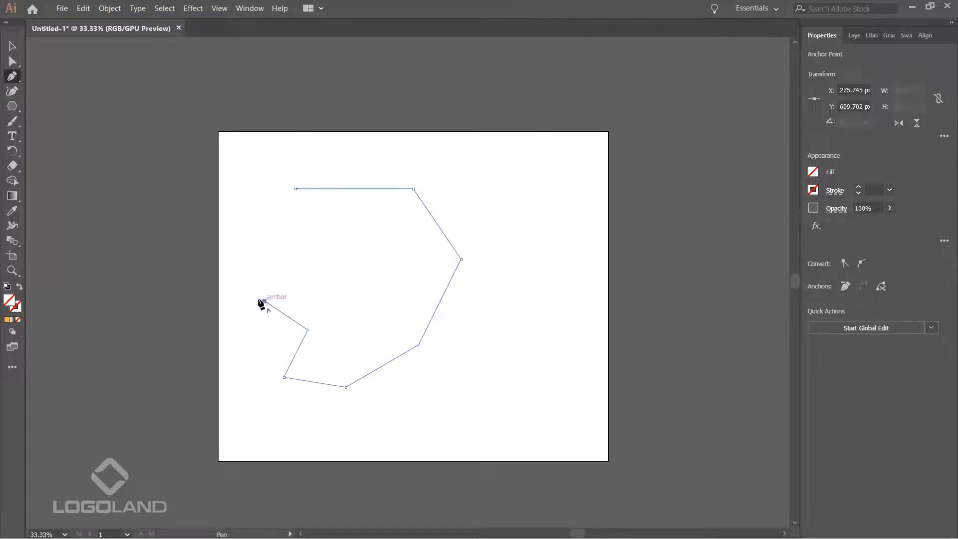
pyautogui.click(278, 257)
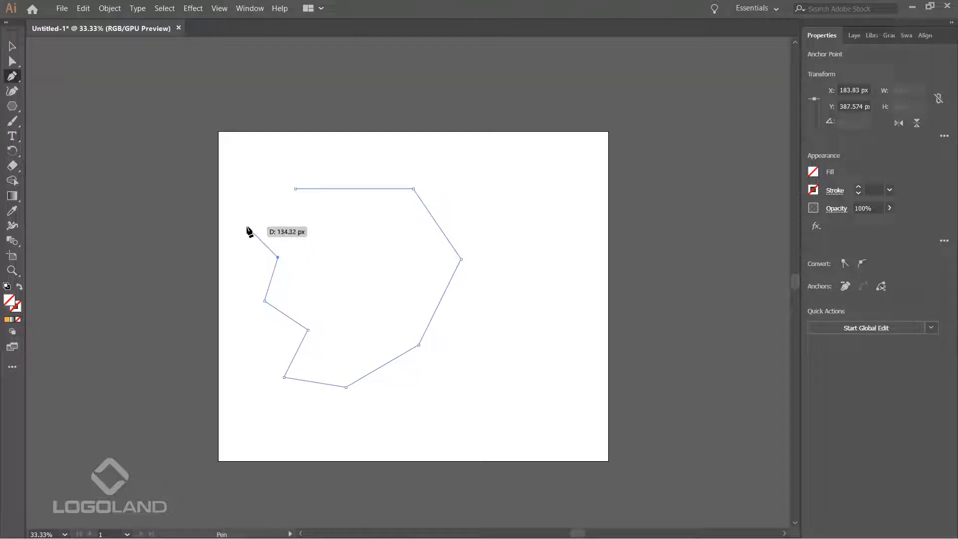
pyautogui.click(295, 189)
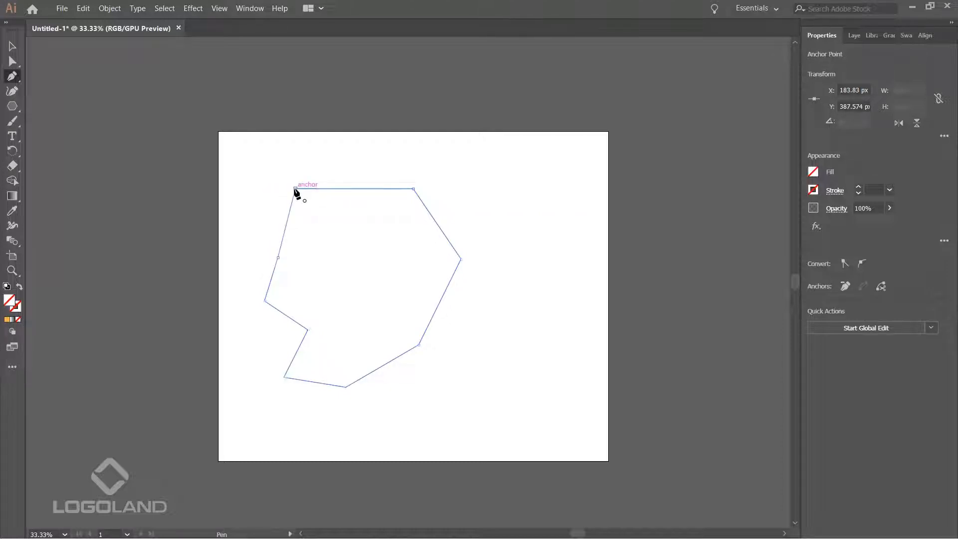
# Select the closed polygon and give it a blue fill.
pyautogui.click(12, 47)
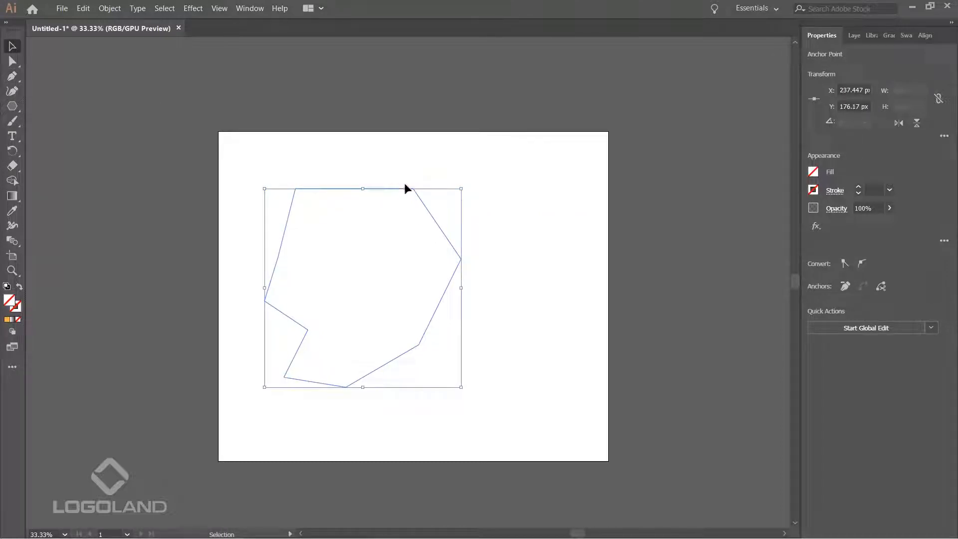
pyautogui.click(450, 235)
pyautogui.click(428, 328)
pyautogui.click(518, 302)
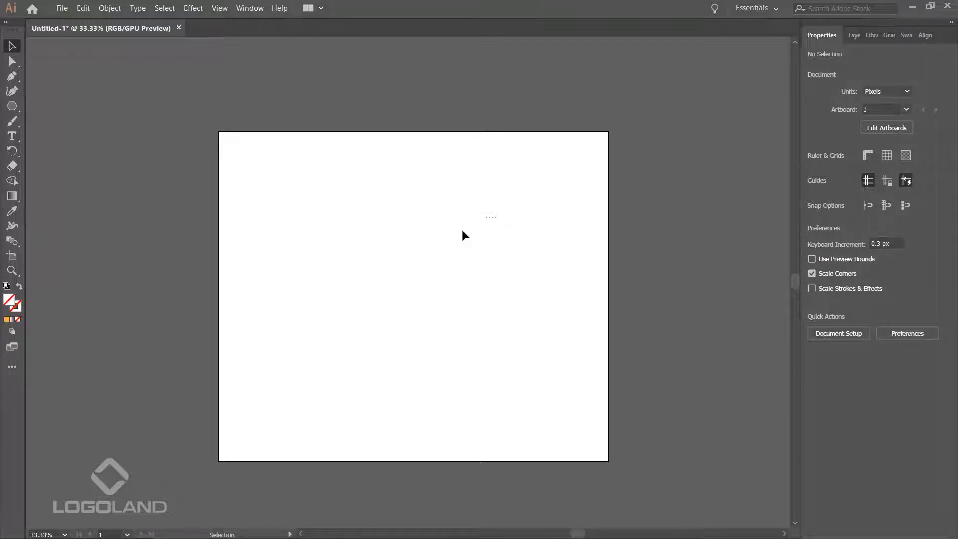
pyautogui.click(340, 386)
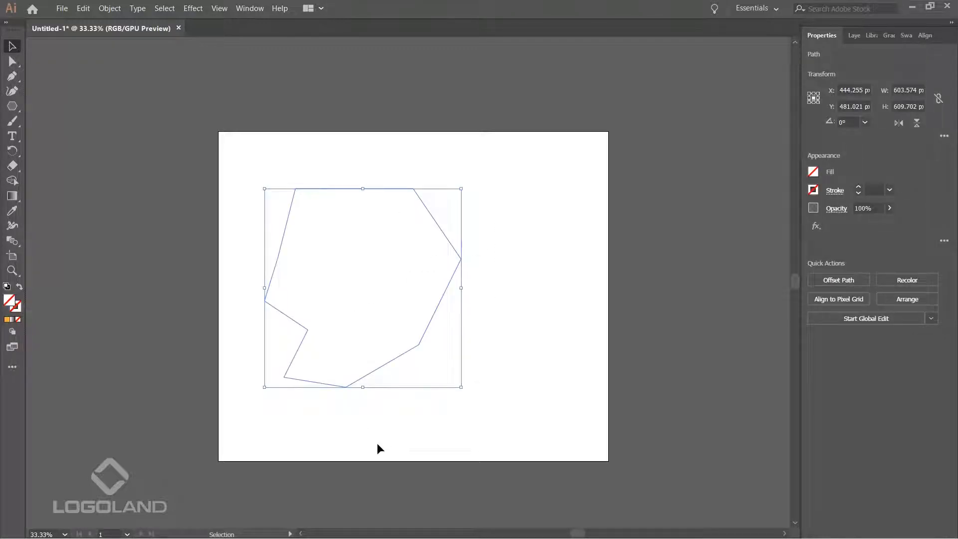
pyautogui.click(814, 172)
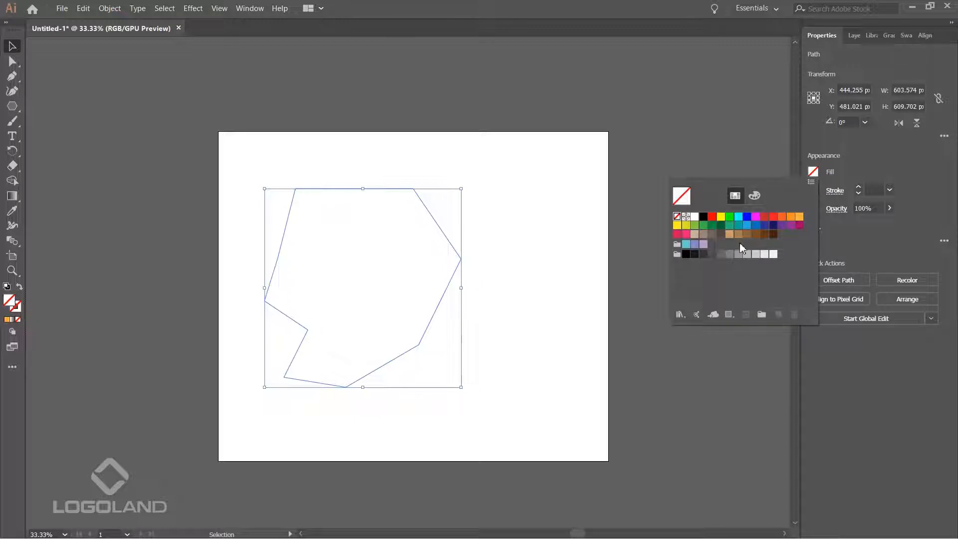
pyautogui.click(756, 226)
pyautogui.click(589, 310)
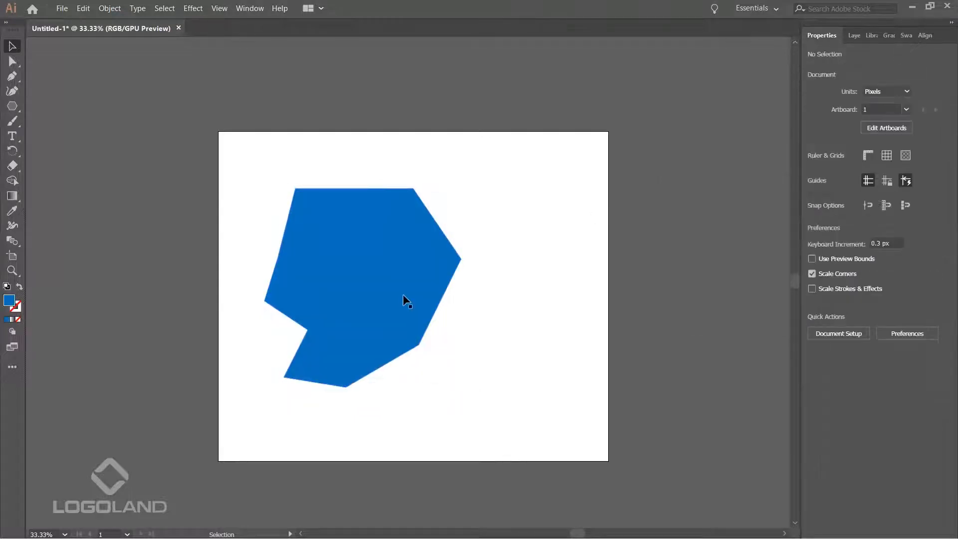
# Scale the blue polygon proportionally down to about half its size, keeping its upper-left corner in place.
pyautogui.click(418, 308)
pyautogui.moveTo(461, 388); pyautogui.dragTo(368, 285)
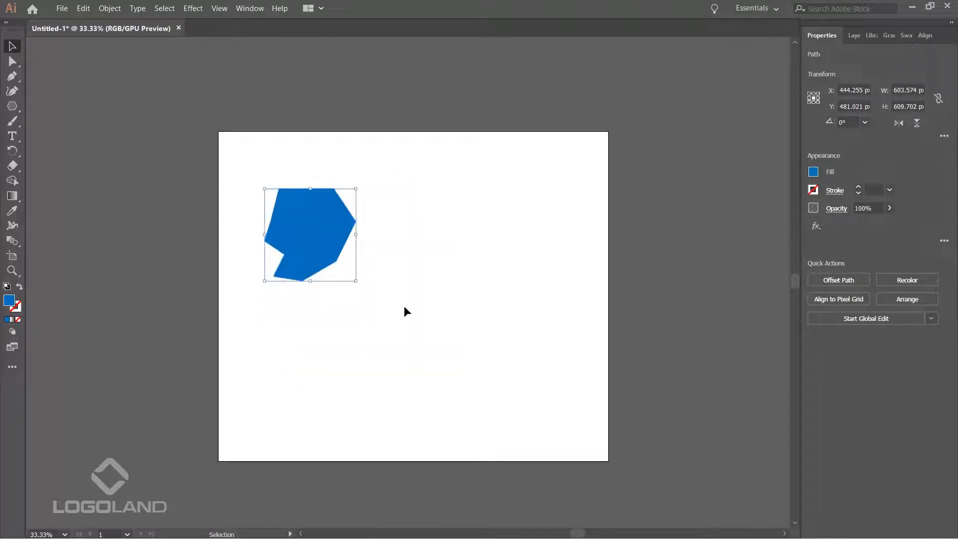
pyautogui.click(441, 267)
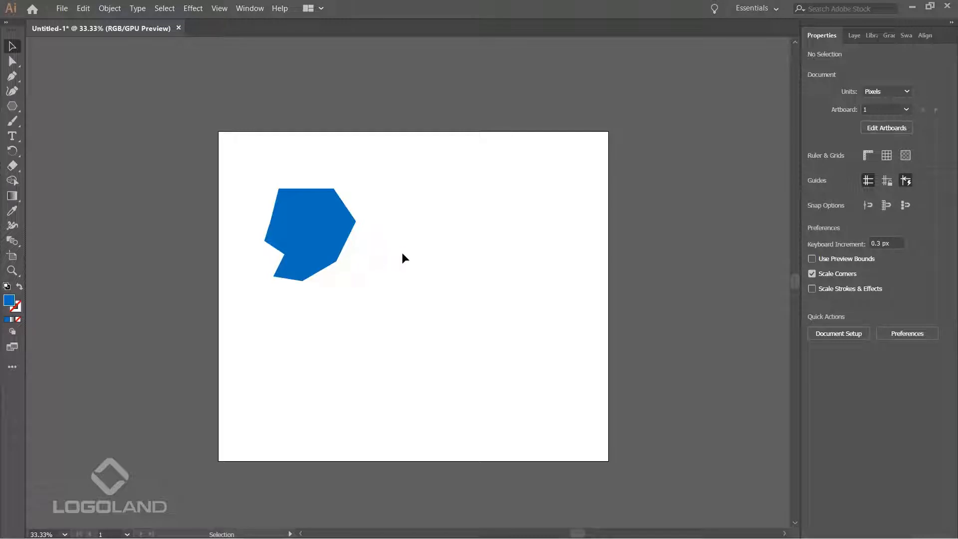
# Start a second Pen path beside the polygon, with a level second anchor about 246 px away pulled into an upward arch.
pyautogui.scroll(1, 420, 264)
pyautogui.press('space')
pyautogui.moveTo(437, 218); pyautogui.dragTo(424, 252)
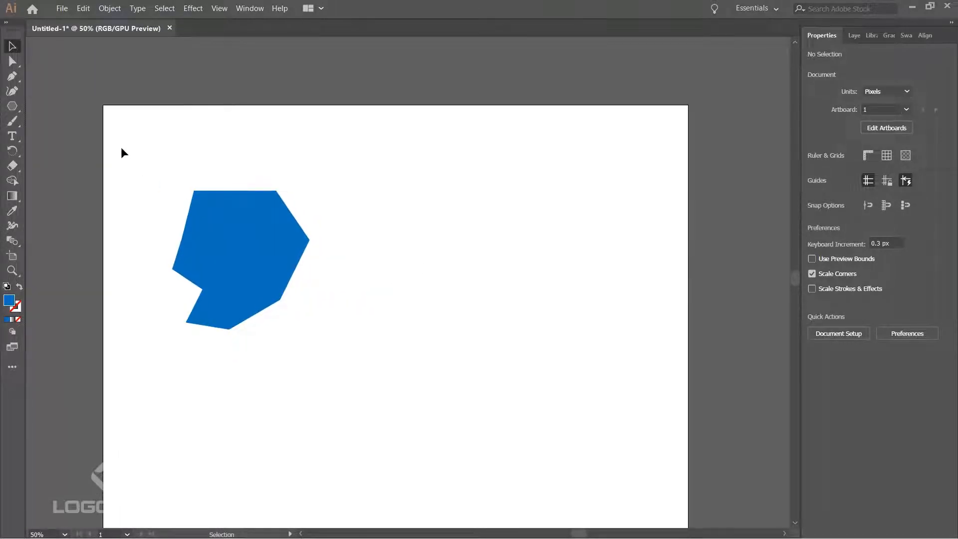
pyautogui.click(11, 77)
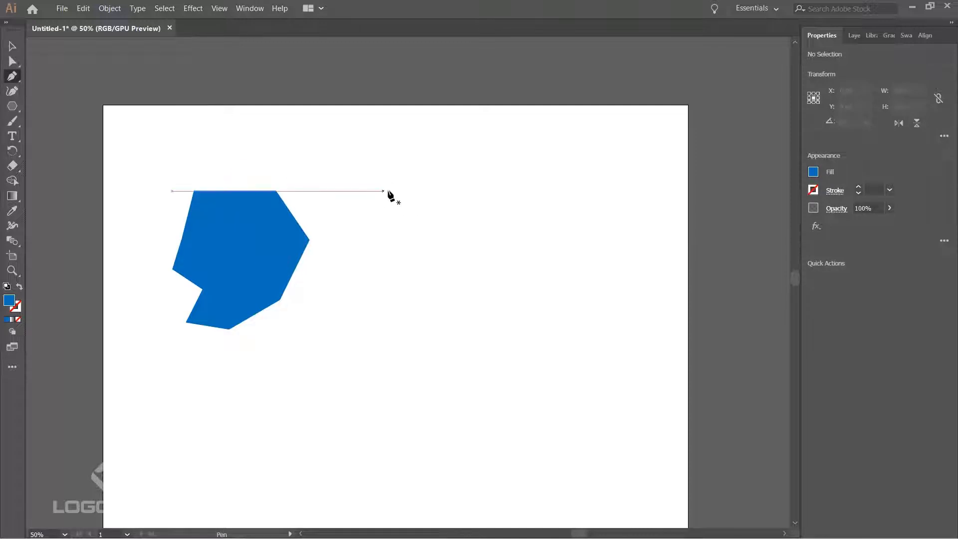
pyautogui.click(418, 184)
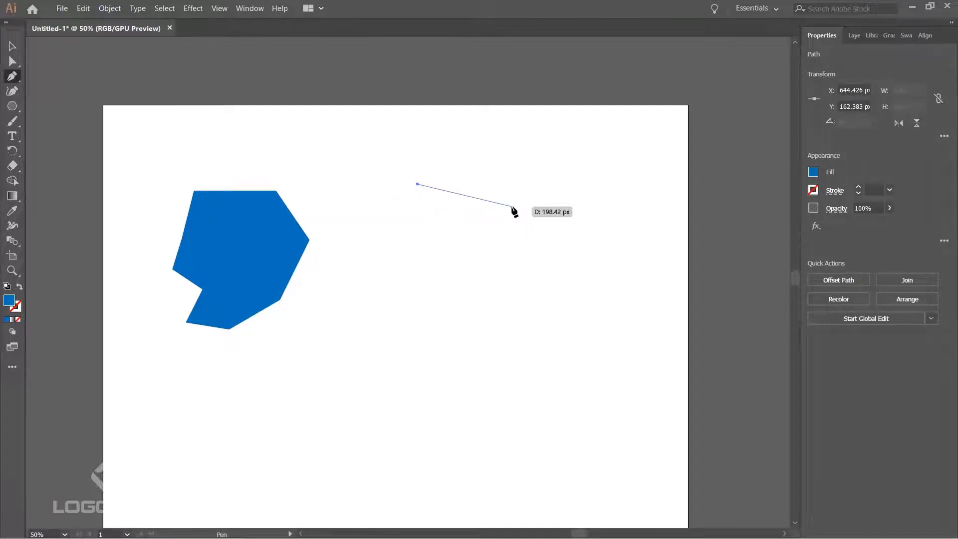
pyautogui.keyDown('shift'); pyautogui.click(538, 184); pyautogui.keyUp('shift')
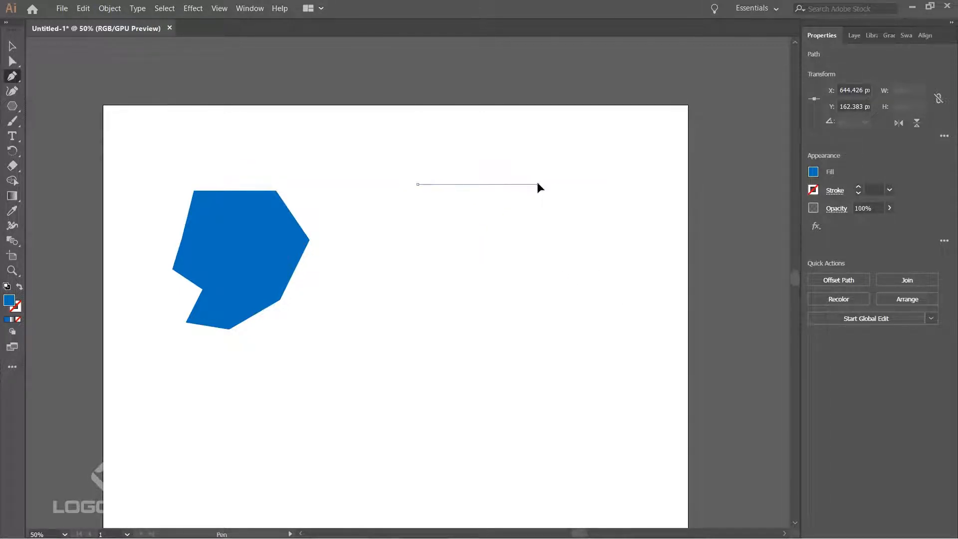
pyautogui.moveTo(538, 184); pyautogui.dragTo(587, 231)
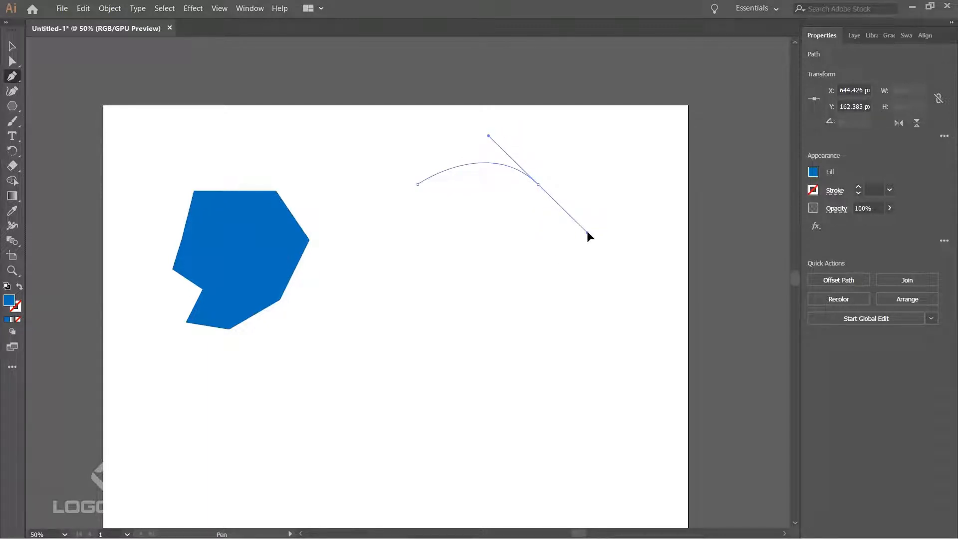
# Swing the second anchor's direction handle to bend the segment downward and back into an upward arch.
pyautogui.moveTo(587, 231)
pyautogui.mouseDown()
pyautogui.moveTo(601, 225)
pyautogui.moveTo(613, 184)
pyautogui.moveTo(594, 268)
pyautogui.moveTo(604, 149)
pyautogui.moveTo(589, 248)
pyautogui.moveTo(586, 235)
pyautogui.mouseUp()
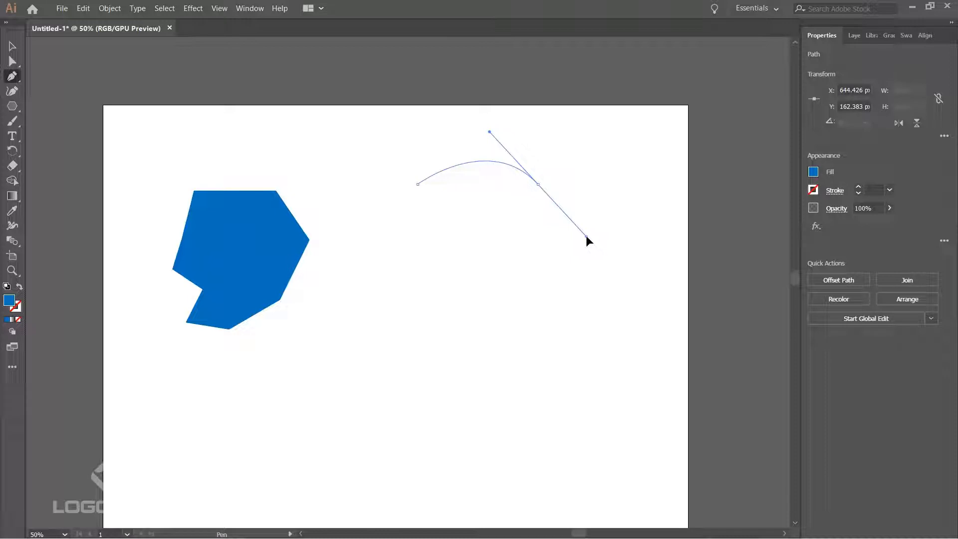
pyautogui.moveTo(587, 236)
pyautogui.mouseDown()
pyautogui.moveTo(594, 186)
pyautogui.moveTo(601, 240)
pyautogui.mouseUp()
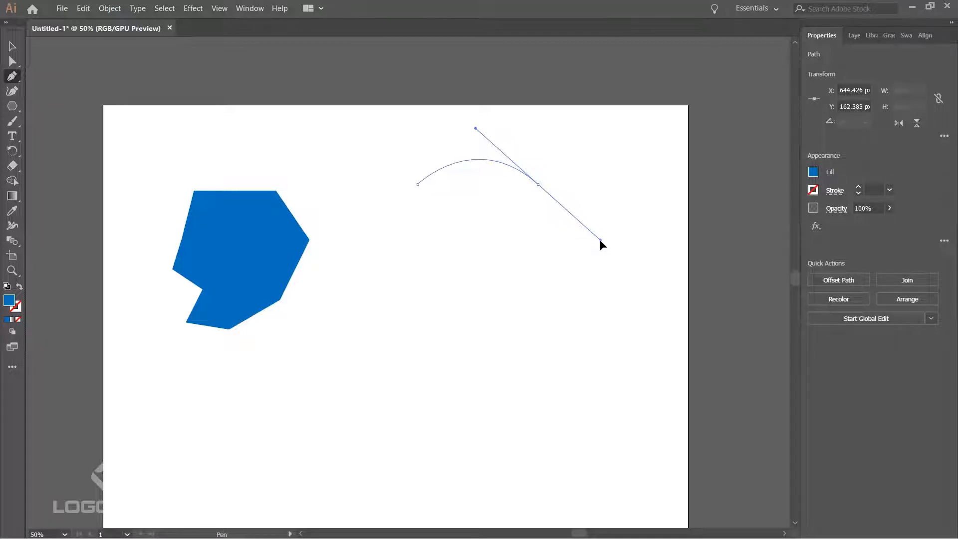
pyautogui.moveTo(600, 240); pyautogui.dragTo(605, 128)
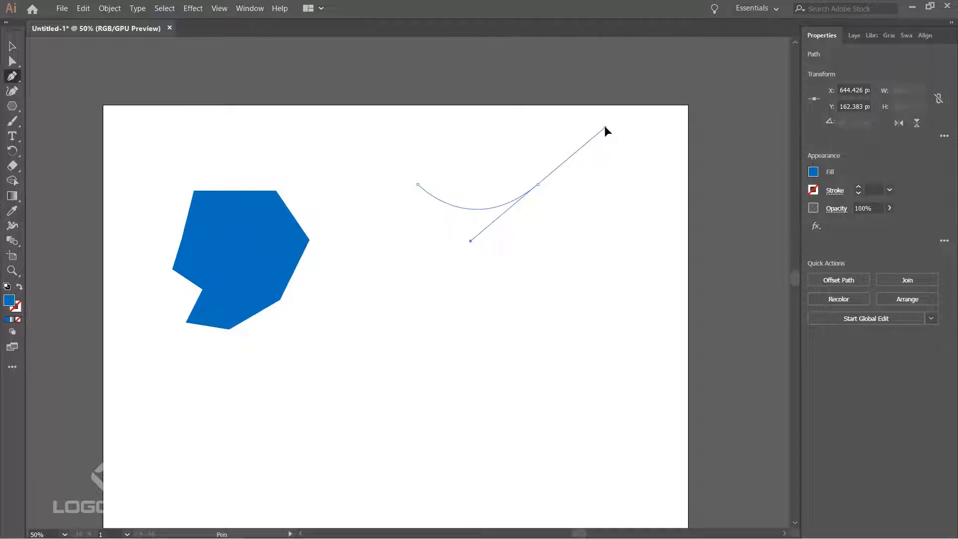
pyautogui.moveTo(605, 128); pyautogui.dragTo(541, 130)
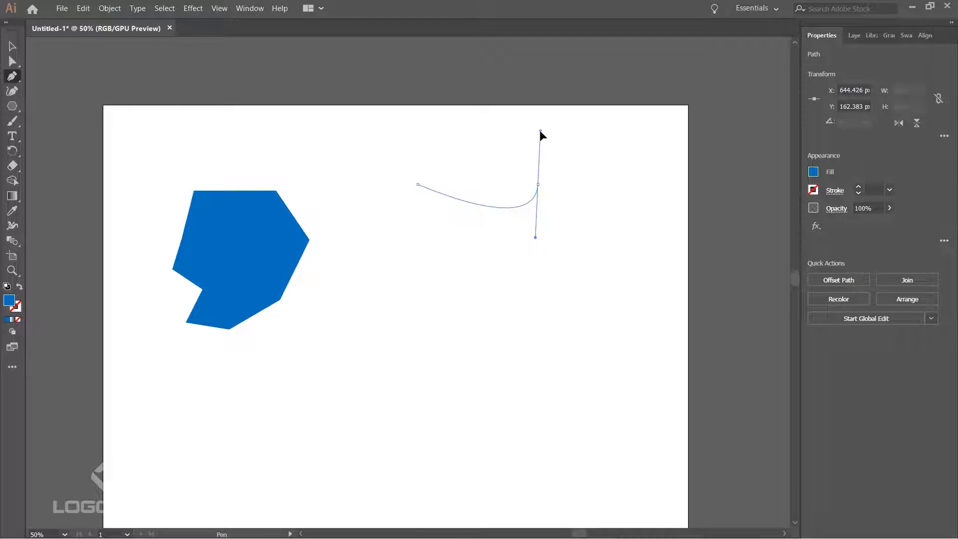
pyautogui.moveTo(540, 130); pyautogui.dragTo(601, 240)
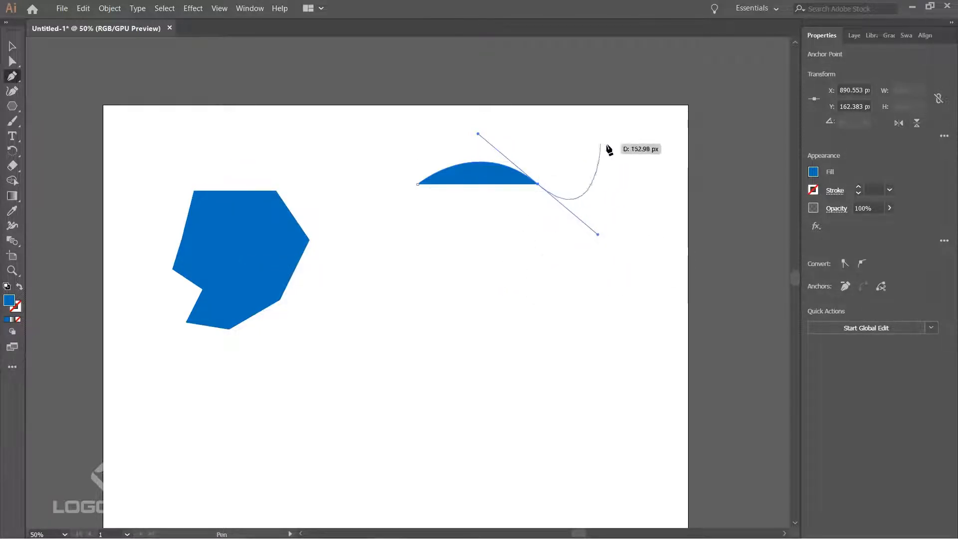
# Try continuing the arch with a curved segment to either side of its end anchor, undoing each attempt.
pyautogui.moveTo(620, 164); pyautogui.dragTo(664, 186)
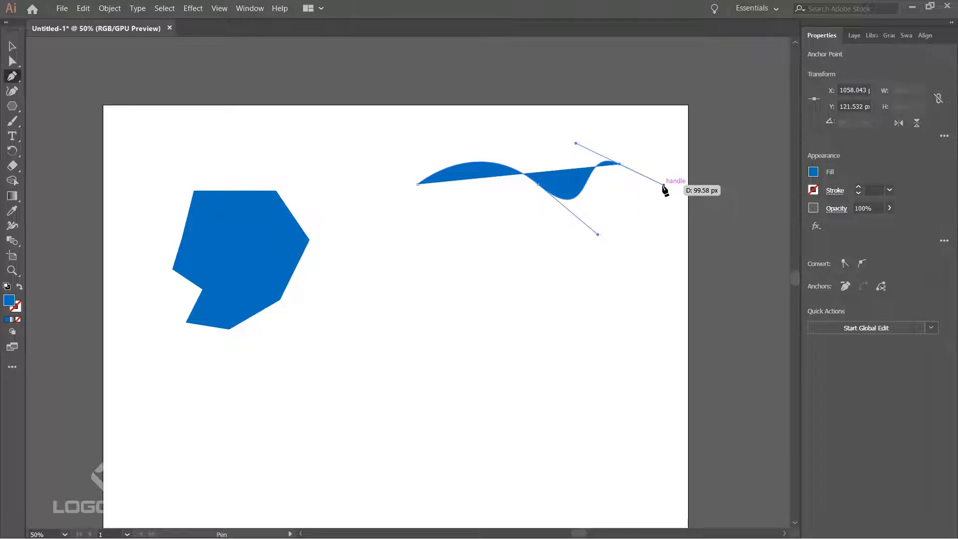
pyautogui.press('ctrl')
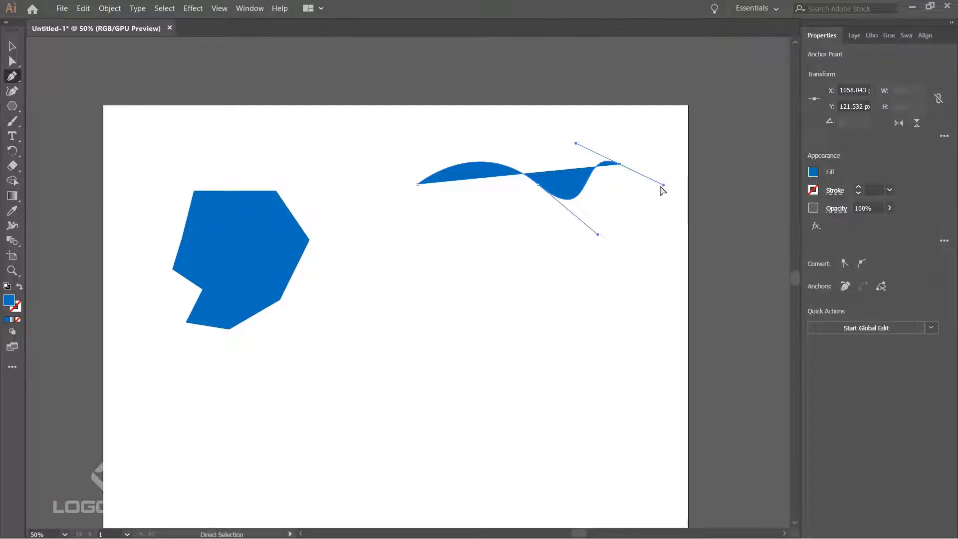
pyautogui.hotkey('ctrl', 'z')
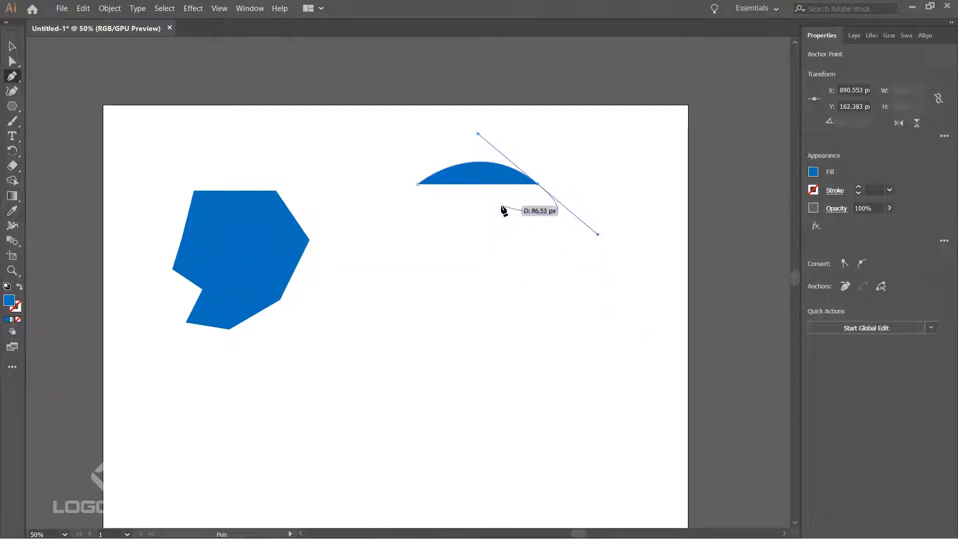
pyautogui.moveTo(503, 199); pyautogui.dragTo(525, 242)
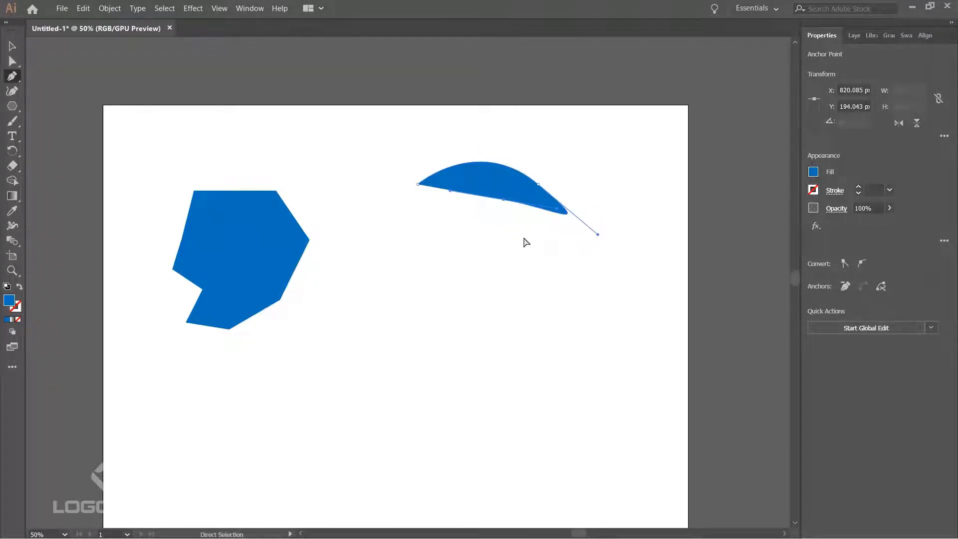
pyautogui.hotkey('ctrl', 'z')
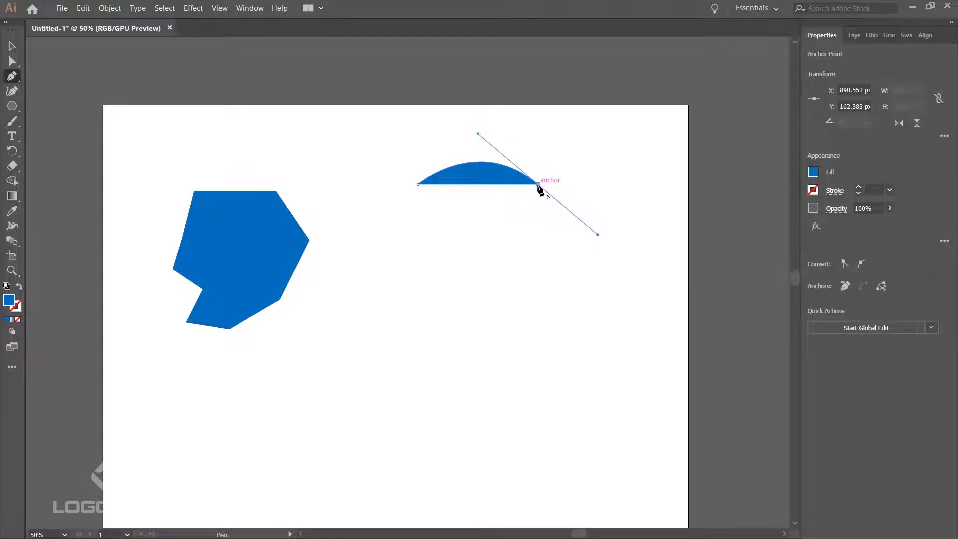
# Extend the second path with three curved segments down and around toward its start, removing the outgoing handle before each one.
pyautogui.moveTo(539, 185); pyautogui.dragTo(582, 335)
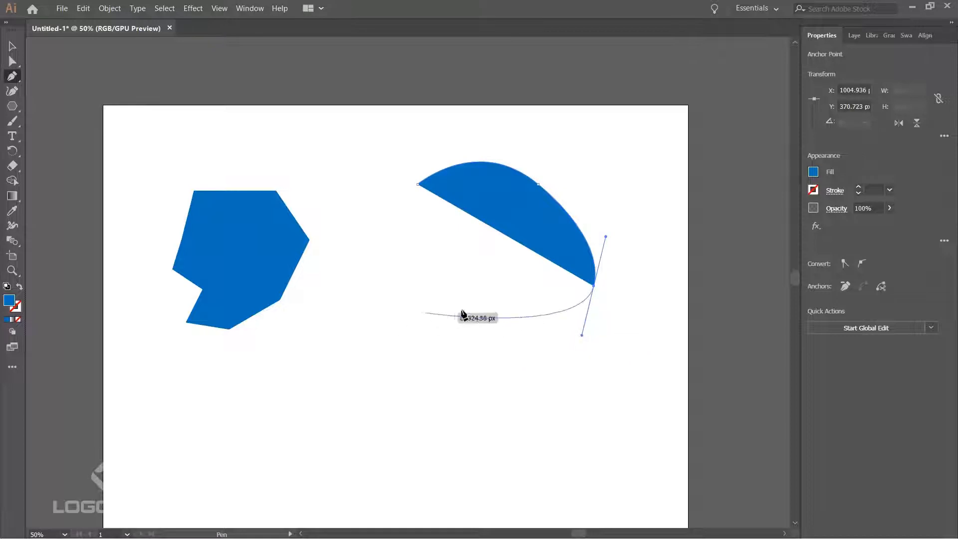
pyautogui.click(594, 285)
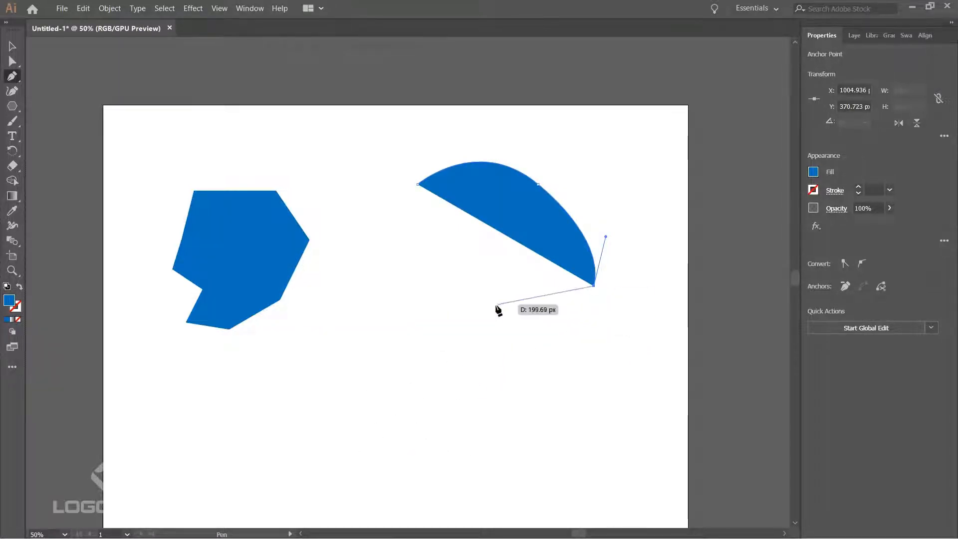
pyautogui.moveTo(436, 292); pyautogui.dragTo(379, 383)
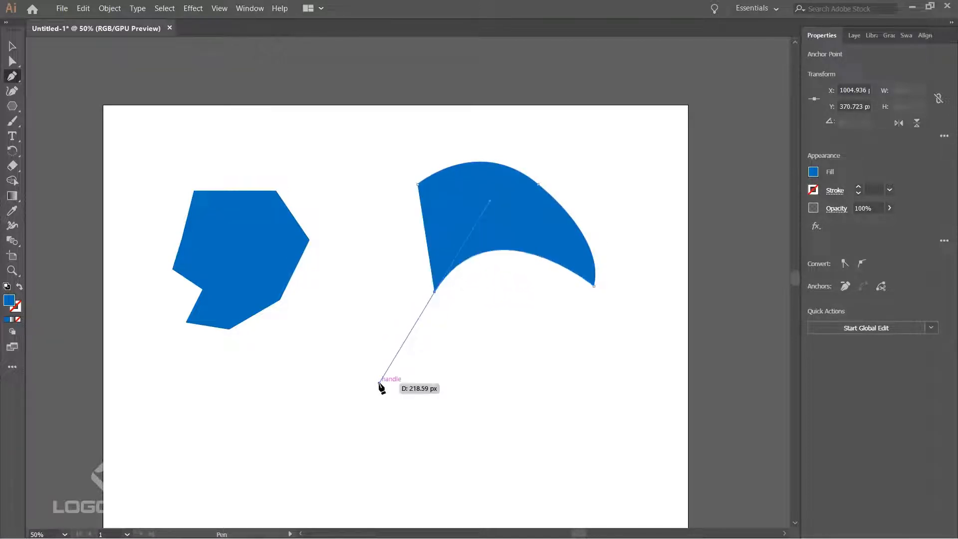
pyautogui.click(436, 293)
pyautogui.moveTo(382, 251); pyautogui.dragTo(375, 191)
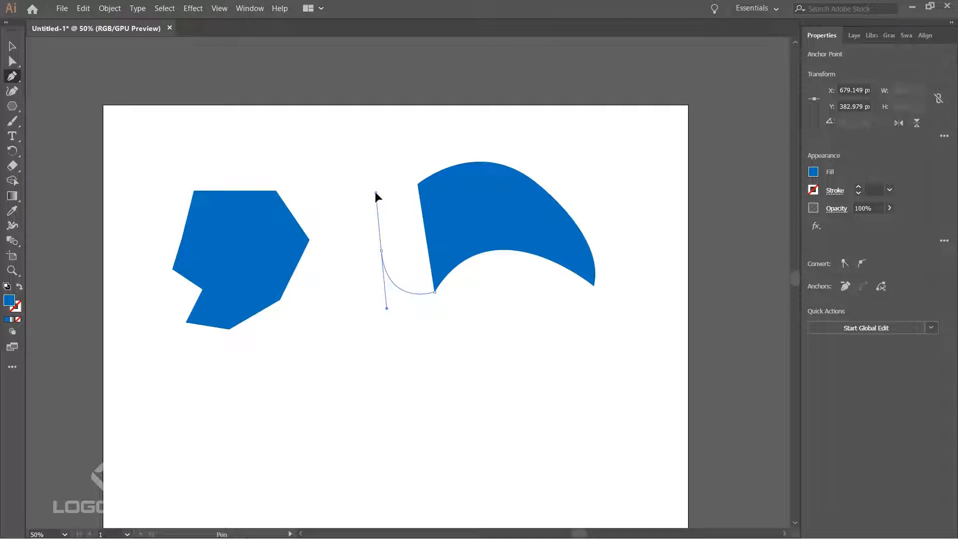
pyautogui.moveTo(376, 192); pyautogui.dragTo(384, 147)
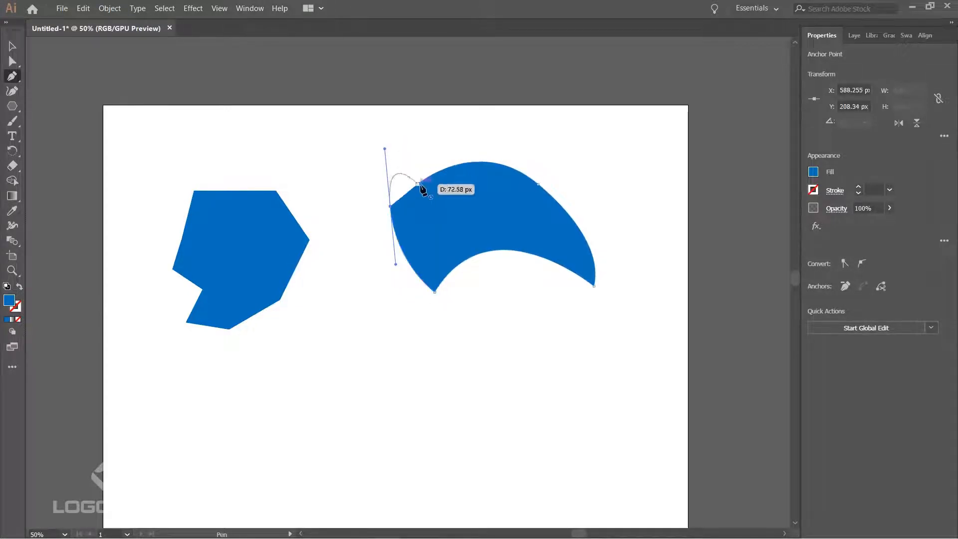
# Close the curved shape with a straight segment to its start anchor and move the shape up toward the artboard's upper-right corner.
pyautogui.click(391, 206)
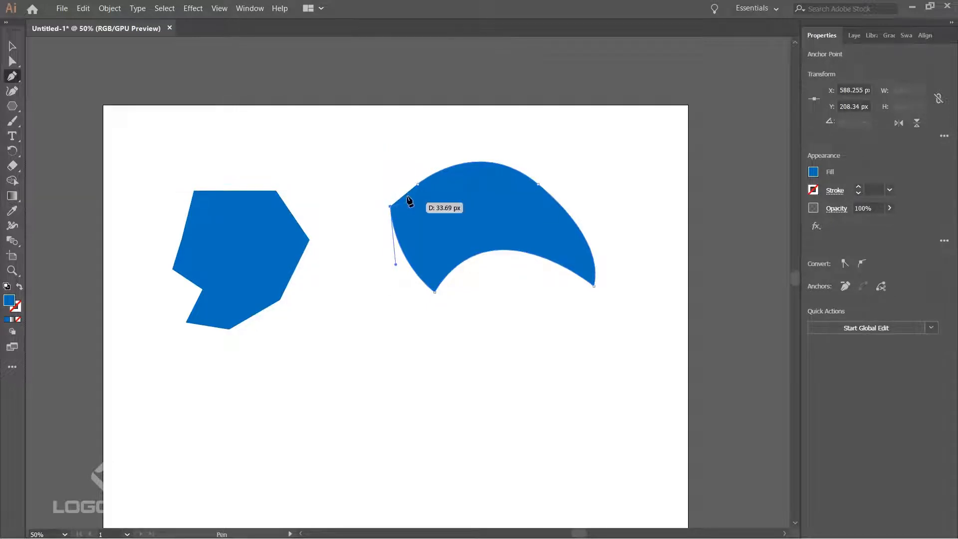
pyautogui.click(419, 185)
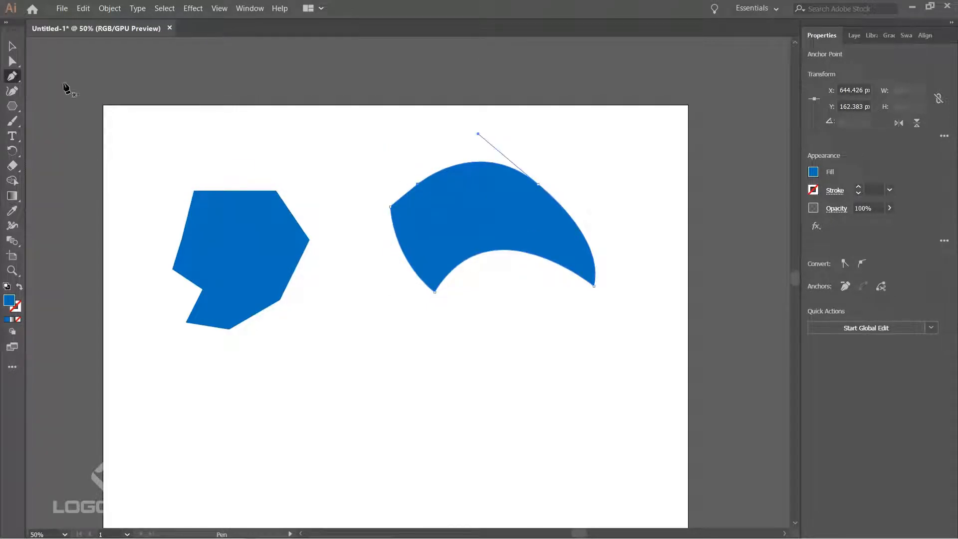
pyautogui.press('v')
pyautogui.click(278, 135)
pyautogui.moveTo(457, 230); pyautogui.dragTo(497, 205)
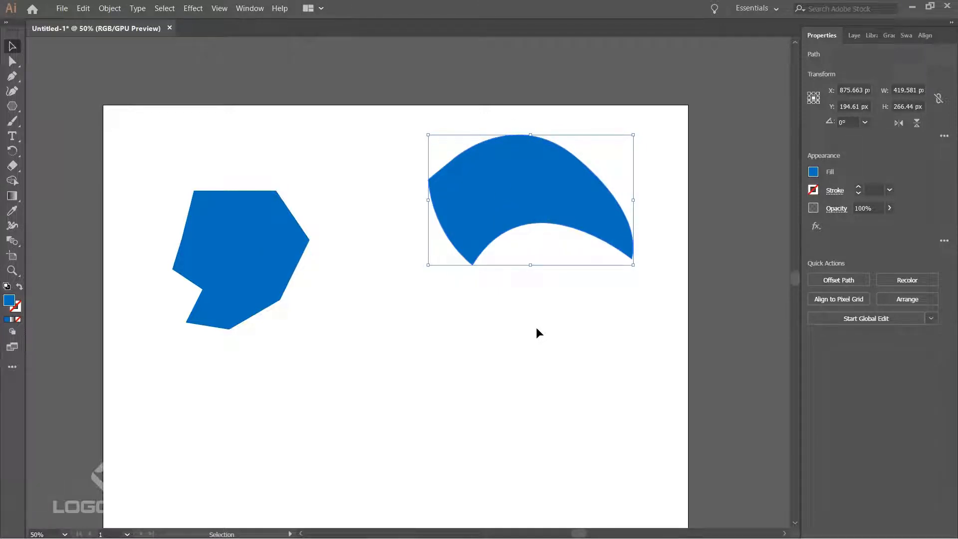
# Move the bird photo from below the artboard onto it, beneath the two blue shapes.
pyautogui.moveTo(524, 381); pyautogui.dragTo(524, 187)
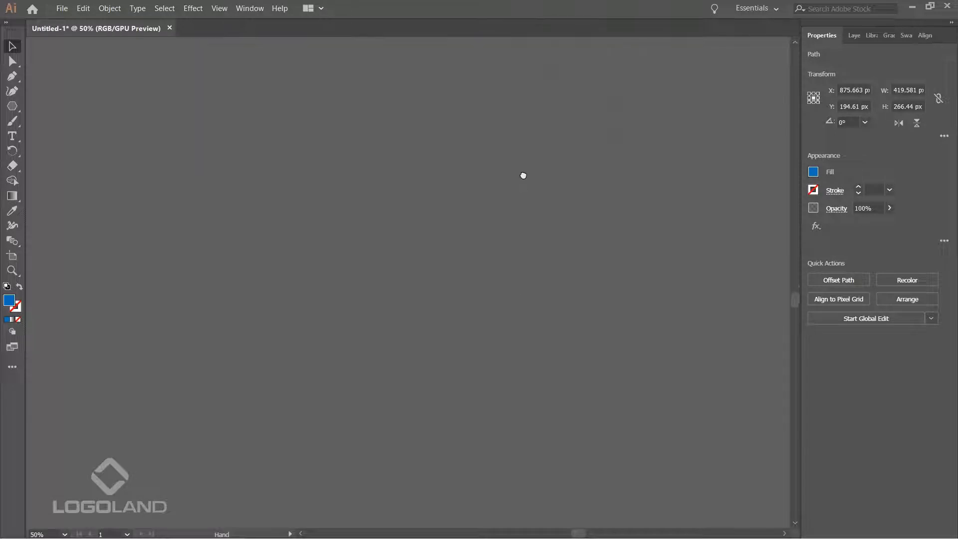
pyautogui.scroll(-4, 541, 193)
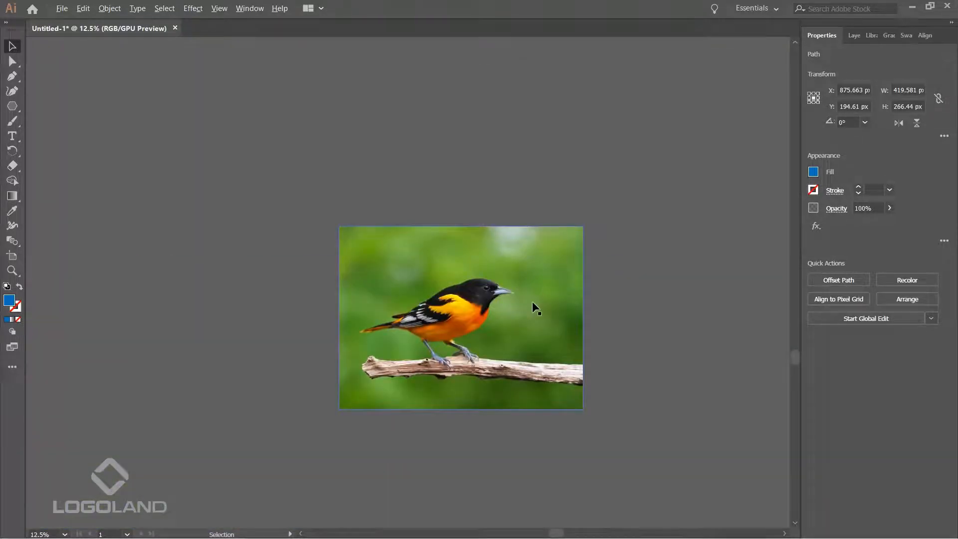
pyautogui.moveTo(541, 258); pyautogui.dragTo(475, 306)
pyautogui.moveTo(516, 405); pyautogui.dragTo(381, 173)
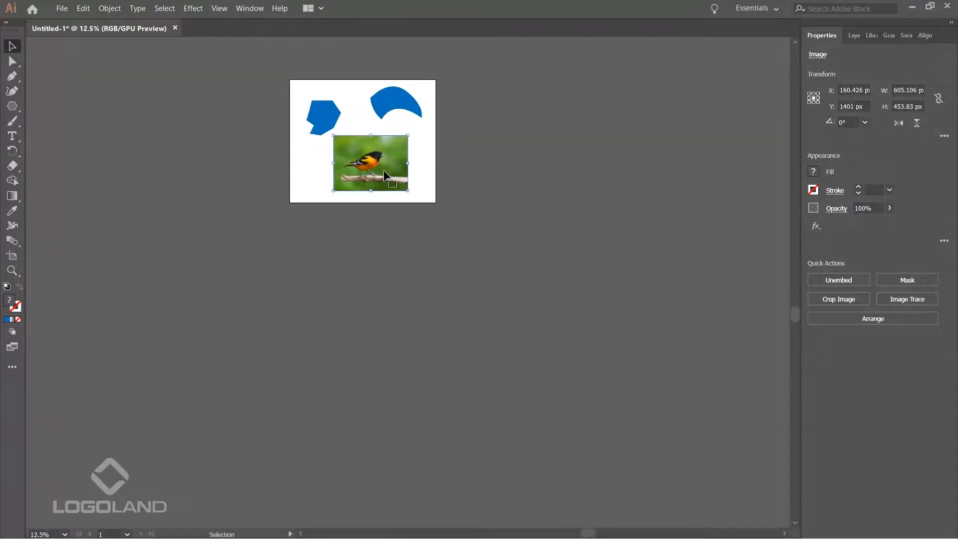
pyautogui.scroll(4, 408, 151)
pyautogui.scroll(2, 450, 232)
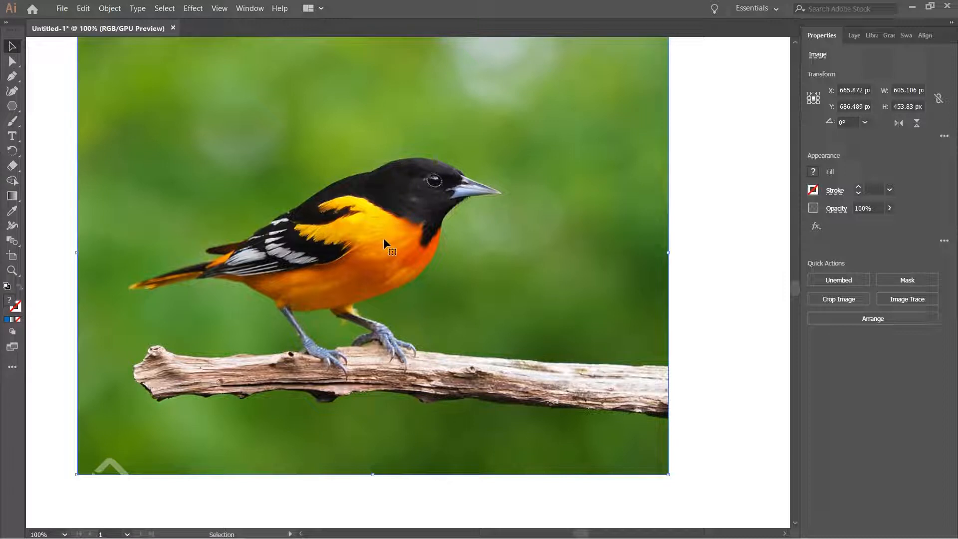
# Select the curved blue shape and activate the Direct Selection tool to expose its anchor points.
pyautogui.scroll(-1, 424, 205)
pyautogui.moveTo(430, 133); pyautogui.dragTo(397, 313)
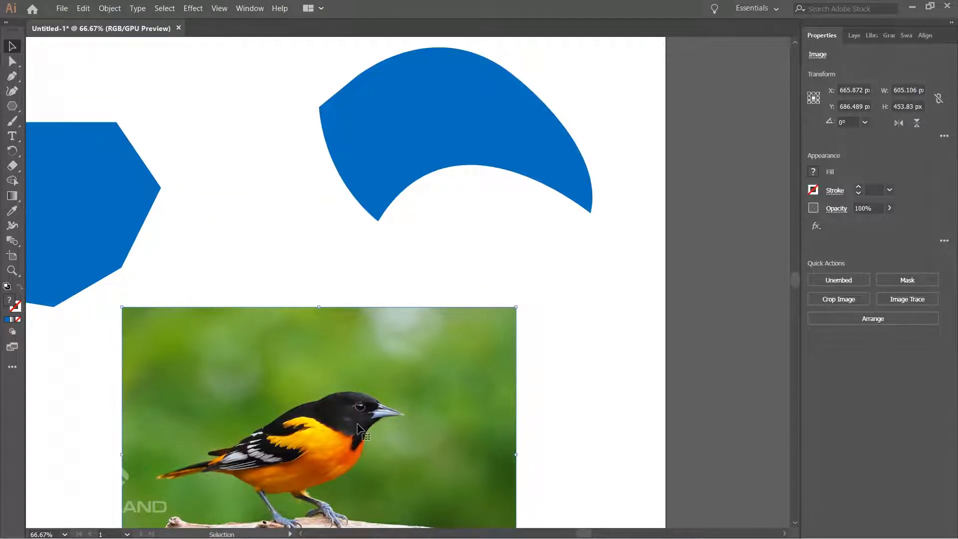
pyautogui.scroll(3, 408, 344)
pyautogui.scroll(1, 445, 262)
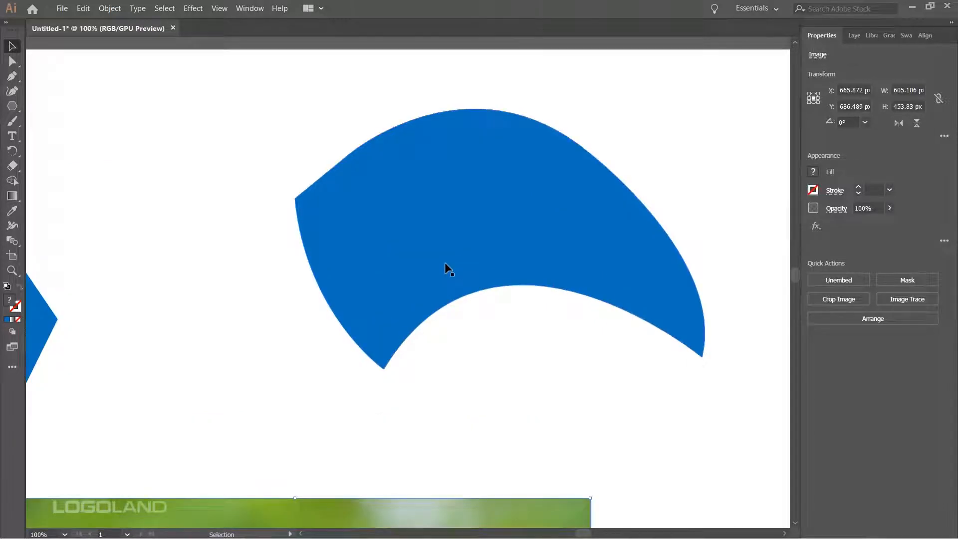
pyautogui.scroll(-1, 446, 259)
pyautogui.click(455, 238)
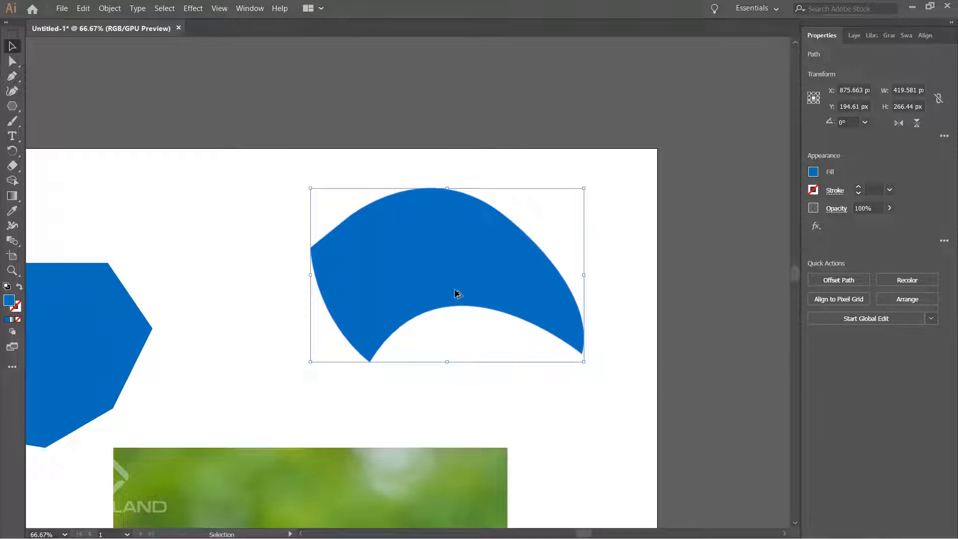
pyautogui.scroll(1, 460, 267)
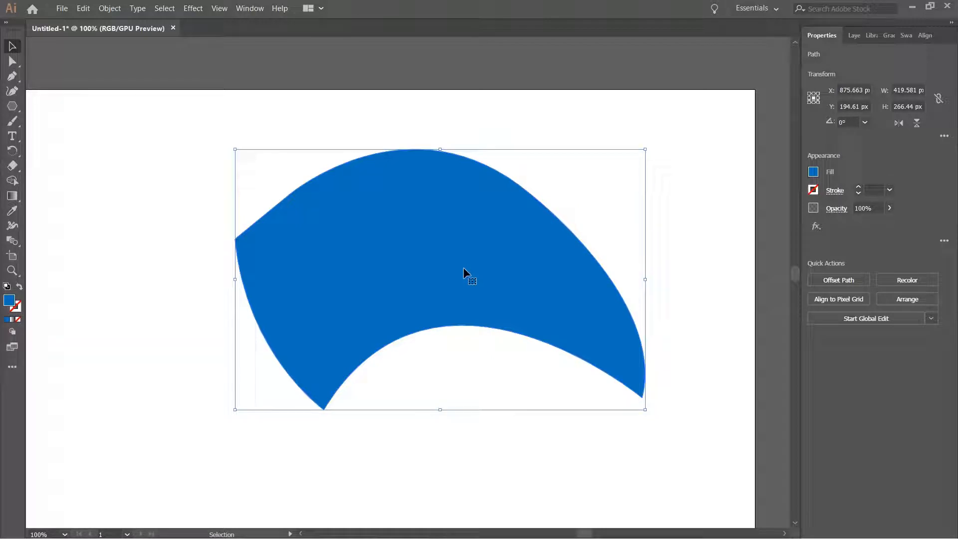
pyautogui.hotkey('ctrl', 'shift', 'a')
pyautogui.click(323, 258)
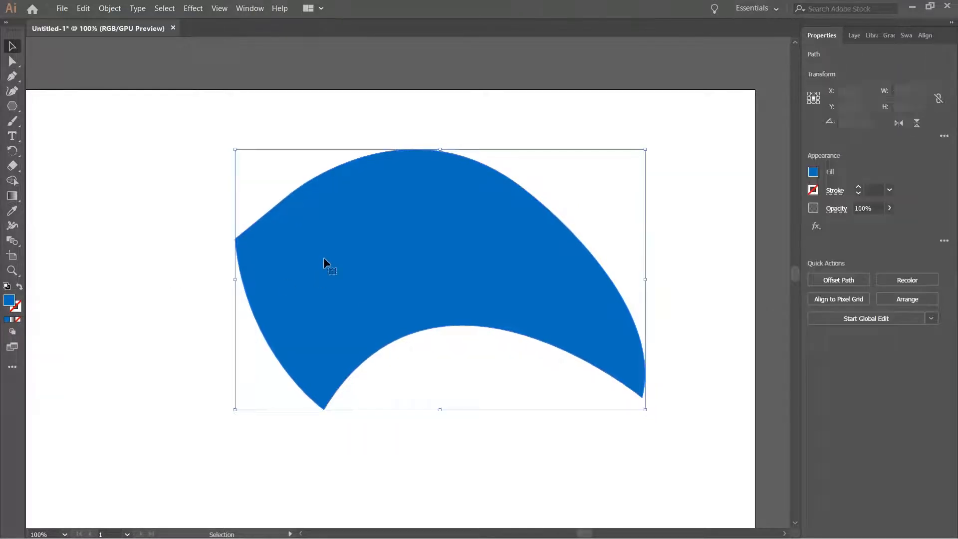
pyautogui.click(13, 62)
pyautogui.click(13, 62)
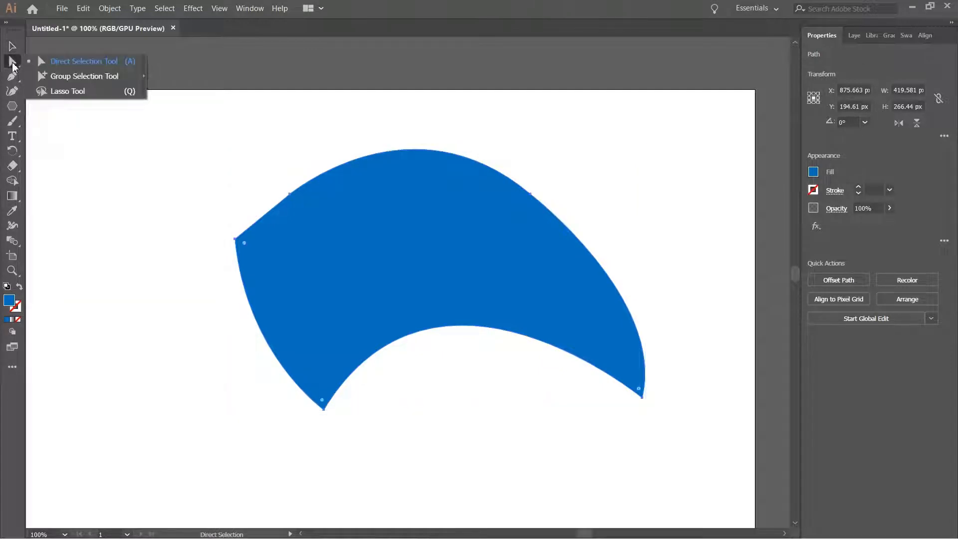
pyautogui.click(73, 65)
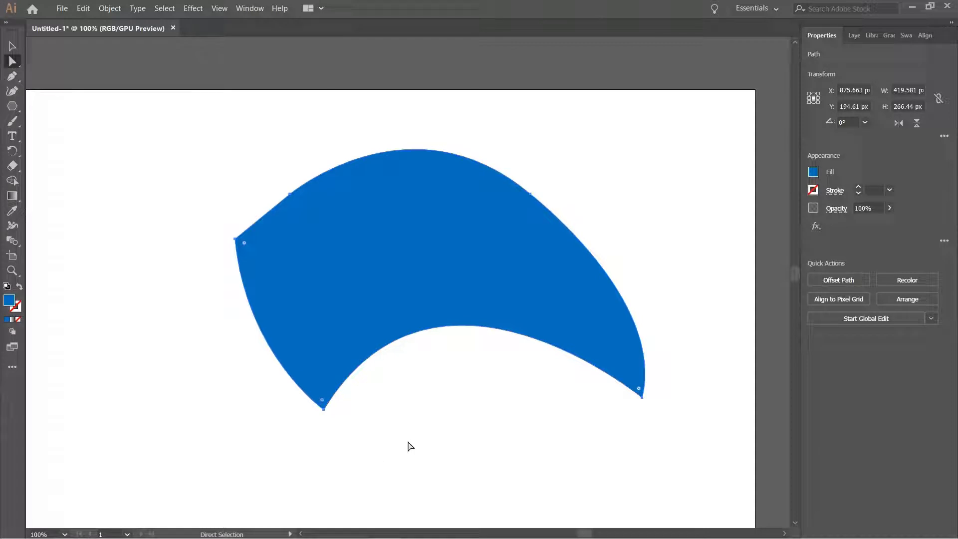
# Move the curved shape's lower-right tip anchor down about 45 px and its upper-right anchor about 75 px right and 14 px up.
pyautogui.moveTo(456, 427); pyautogui.dragTo(449, 409)
pyautogui.click(643, 422)
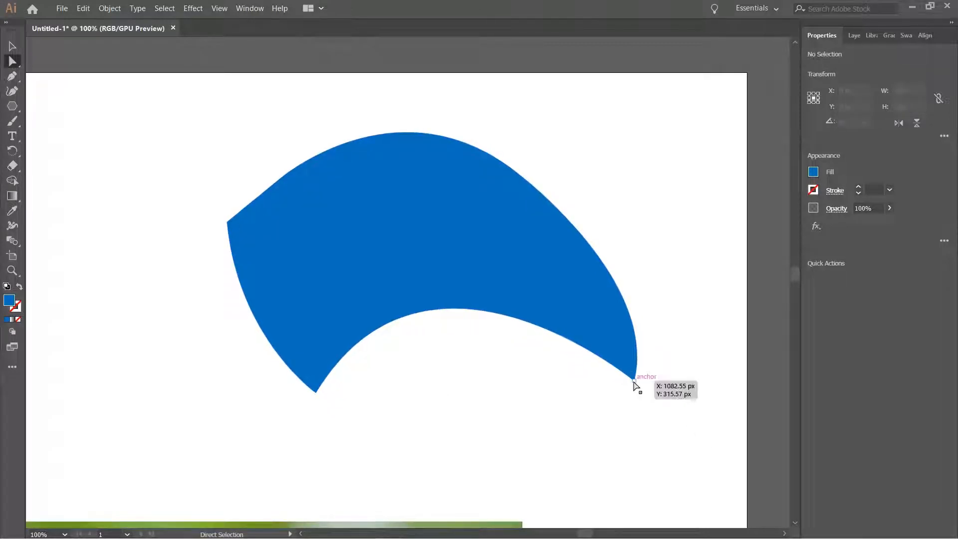
pyautogui.click(634, 379)
pyautogui.moveTo(634, 380); pyautogui.dragTo(638, 423)
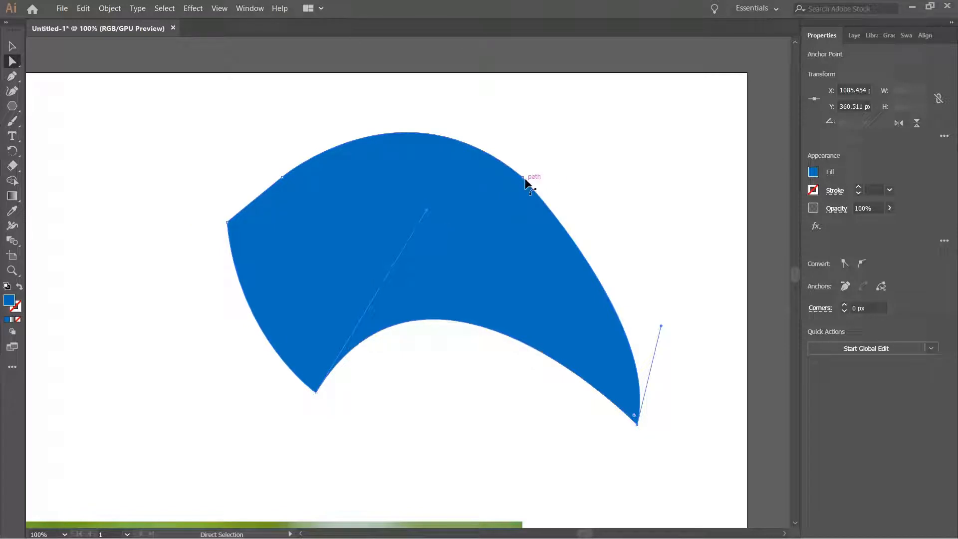
pyautogui.moveTo(526, 178); pyautogui.dragTo(595, 164)
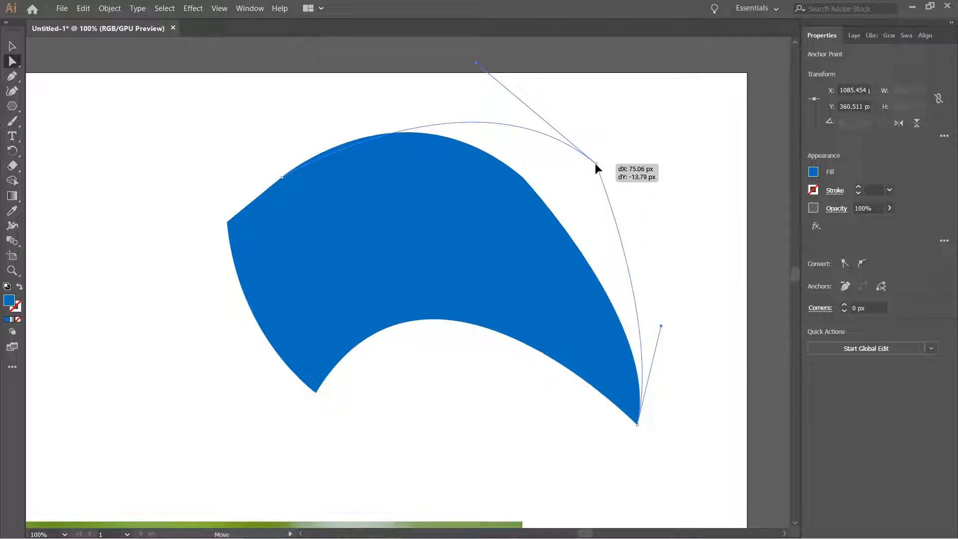
pyautogui.moveTo(595, 164); pyautogui.dragTo(595, 163)
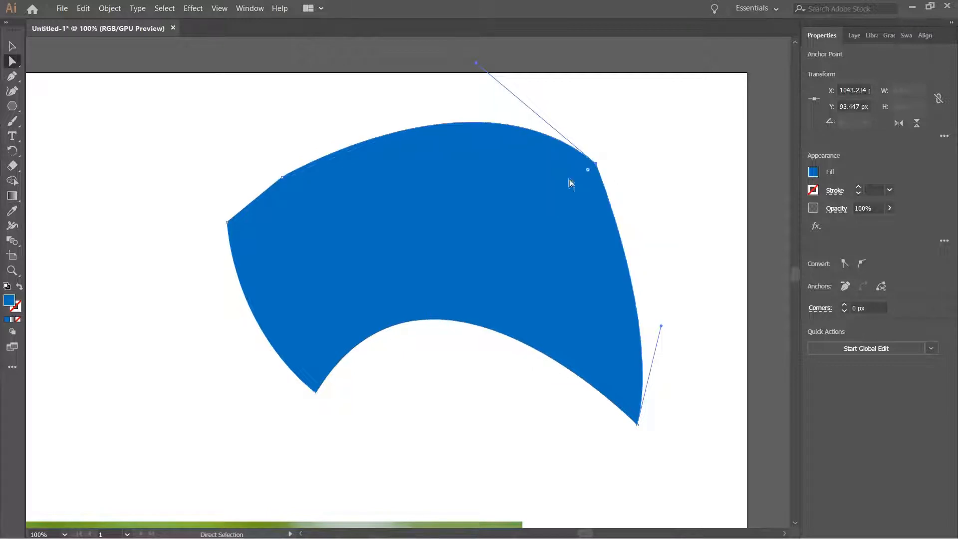
# Raise the curved shape's upper-left anchor to about X 731 px, Y 54 px.
pyautogui.moveTo(278, 143); pyautogui.dragTo(312, 191)
pyautogui.moveTo(316, 227); pyautogui.dragTo(324, 173)
pyautogui.click(305, 192)
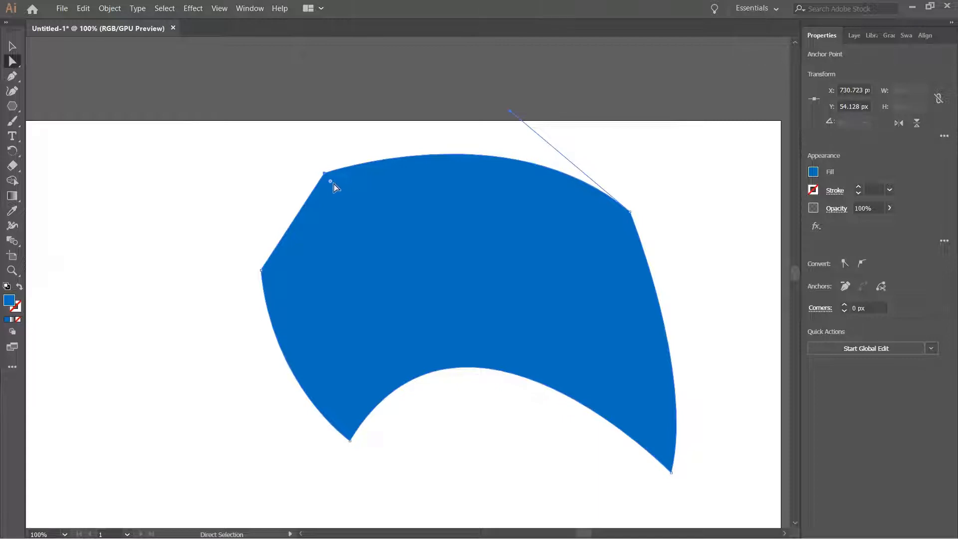
# Round the curved shape's upper-left corner to about 206 px and its upper-right corner to about 203 px.
pyautogui.moveTo(329, 183); pyautogui.dragTo(454, 356)
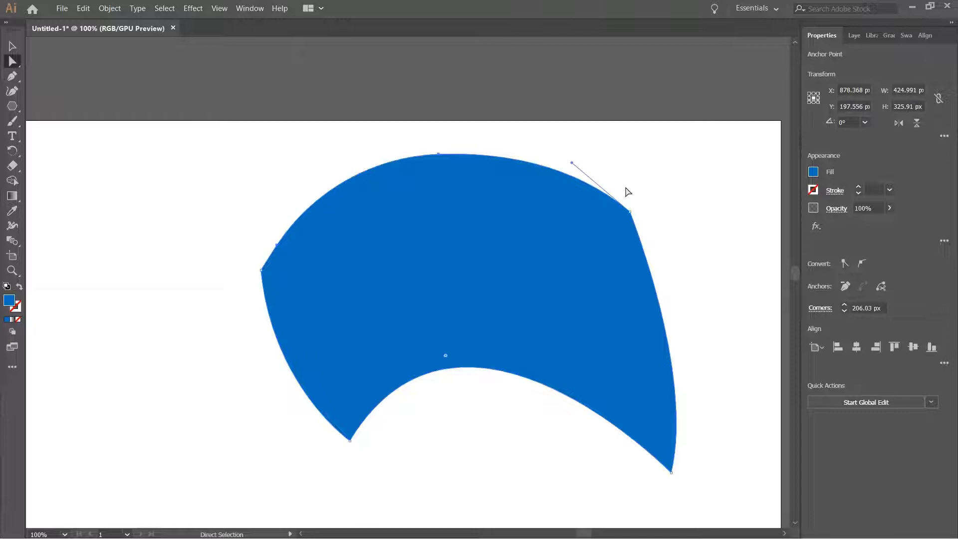
pyautogui.click(630, 212)
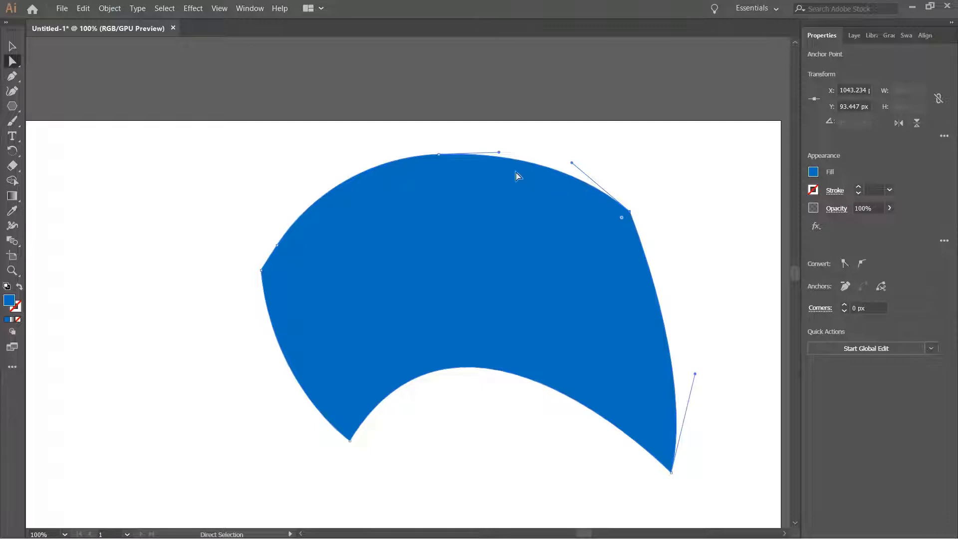
pyautogui.moveTo(621, 219); pyautogui.dragTo(468, 354)
# Pull the left edge's two anchors outward, the upper one to about X 614 px, Y 96 px, and nudge the lower-left corner anchor down.
pyautogui.scroll(-1, 499, 404)
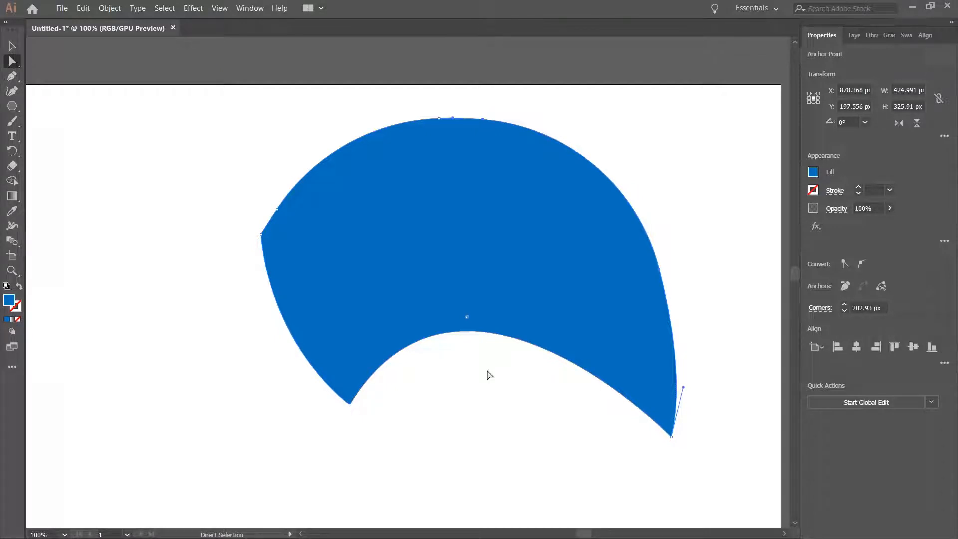
pyautogui.scroll(-2, 490, 376)
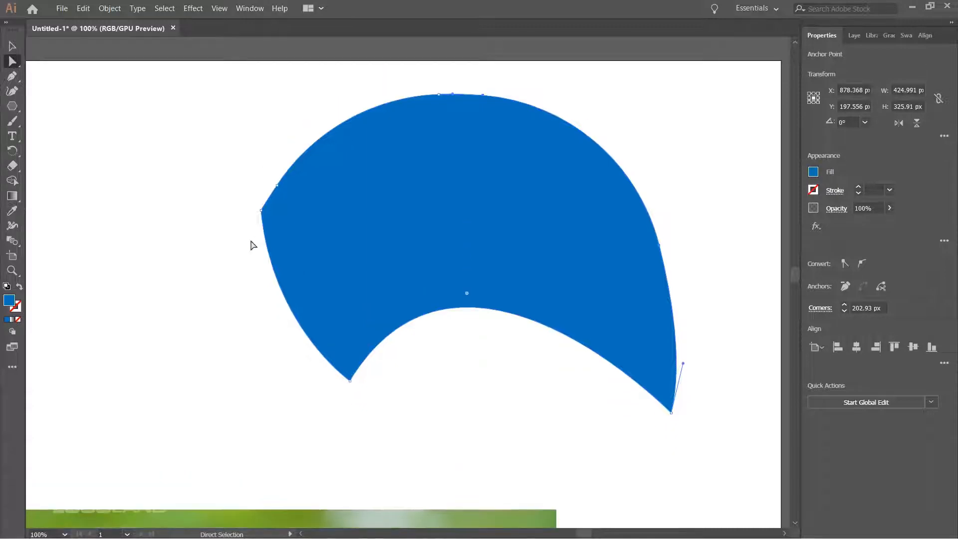
pyautogui.moveTo(261, 211); pyautogui.dragTo(219, 284)
pyautogui.moveTo(276, 187); pyautogui.dragTo(210, 154)
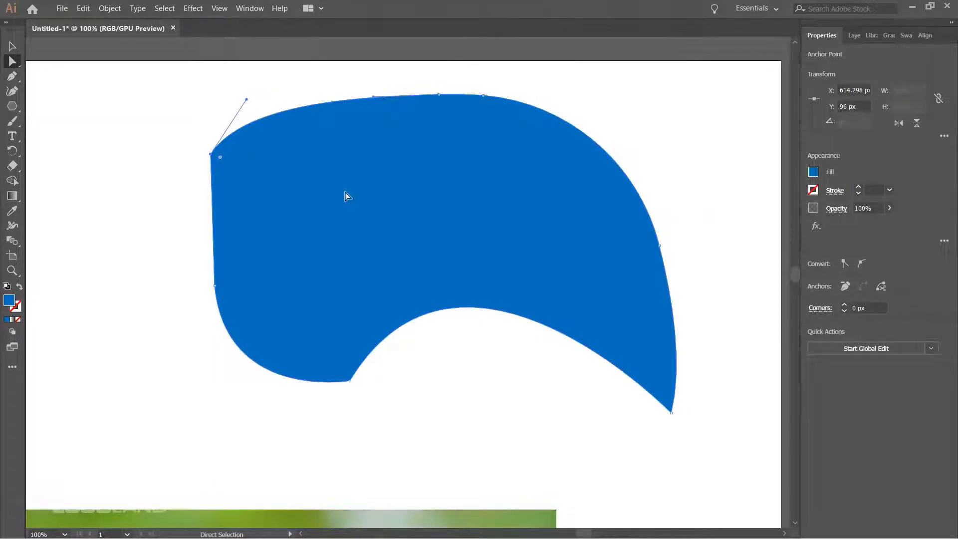
pyautogui.moveTo(350, 381); pyautogui.dragTo(362, 389)
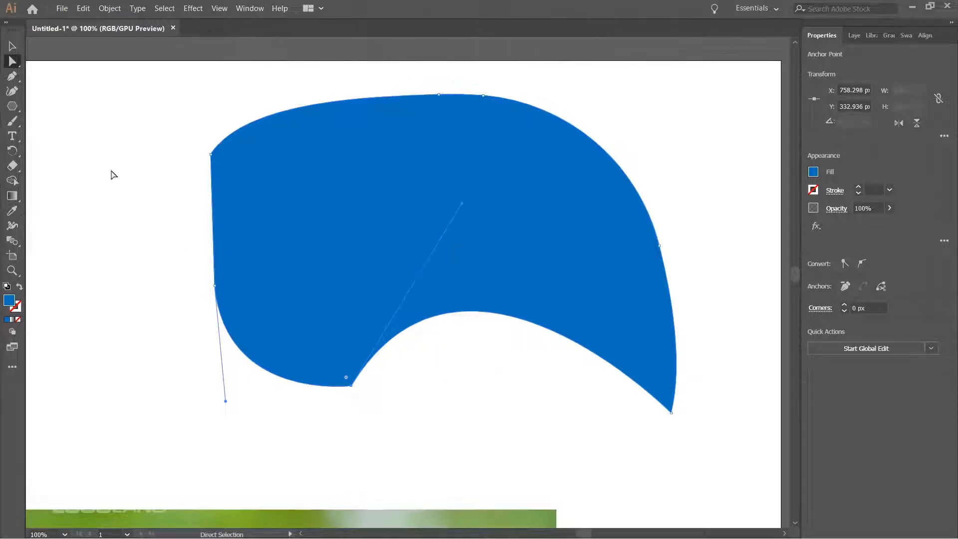
# Add an anchor point at the middle of the shape's concave lower edge and pull it downward to flatten the arch.
pyautogui.click(13, 77)
pyautogui.click(461, 311)
pyautogui.click(12, 62)
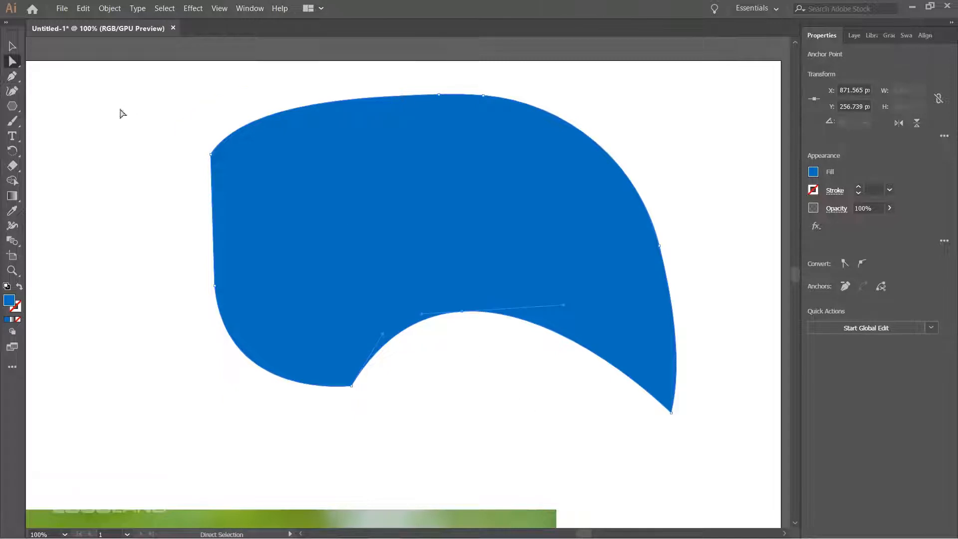
pyautogui.click(459, 315)
pyautogui.moveTo(461, 314); pyautogui.dragTo(490, 372)
# Delete the added middle anchor from the shape's lower edge with the Pen tool.
pyautogui.scroll(-1, 511, 388)
pyautogui.click(512, 388)
pyautogui.click(445, 293)
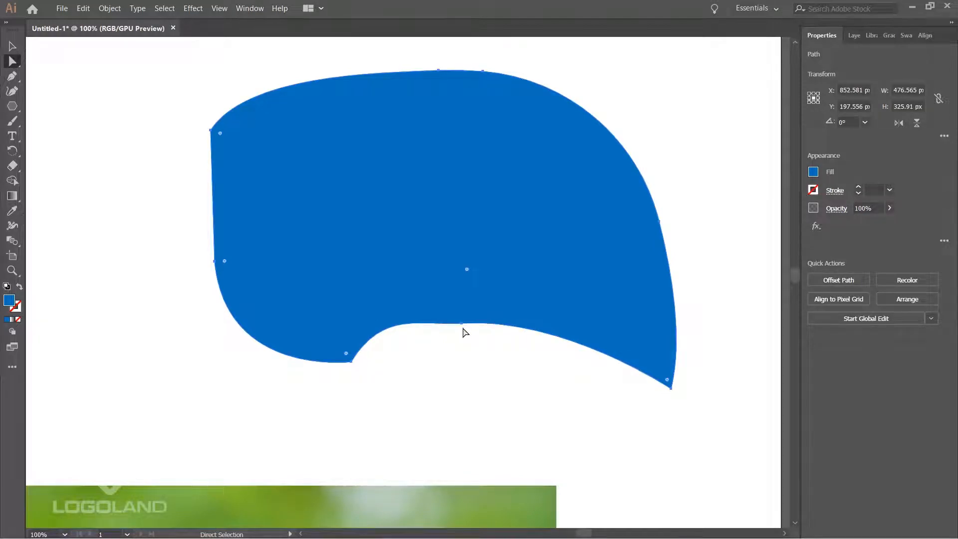
pyautogui.press('p')
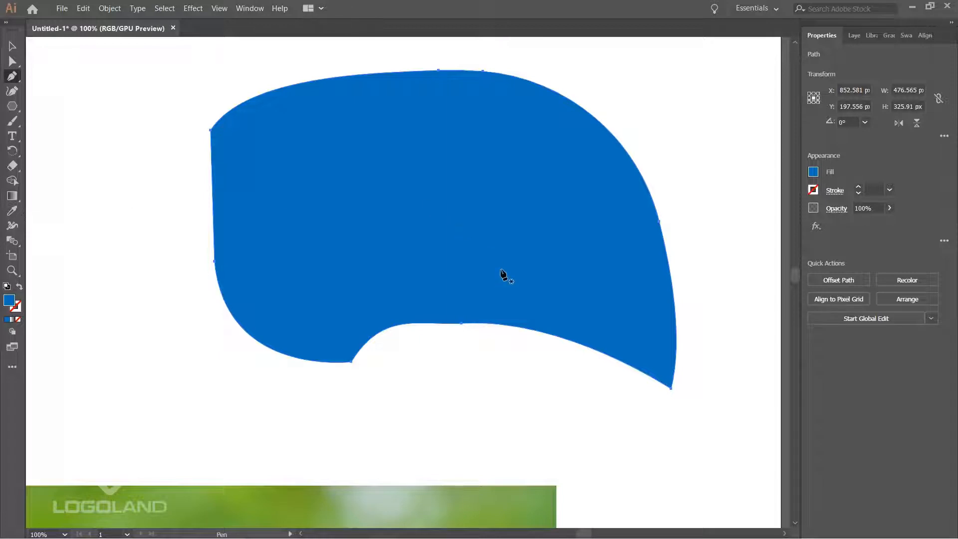
pyautogui.click(461, 324)
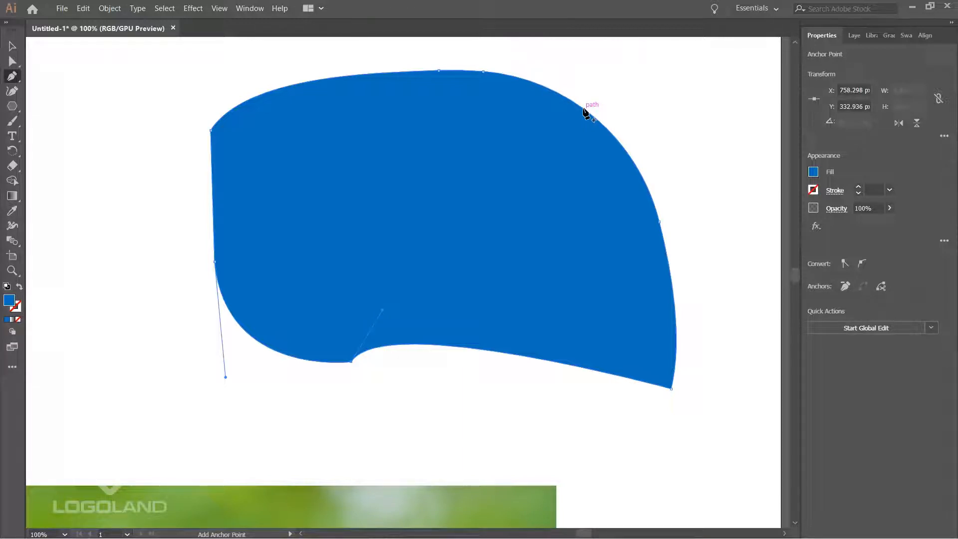
# Deselect the curved shape and shift the bird photo about 9 px left and 13 px up.
pyautogui.press('v')
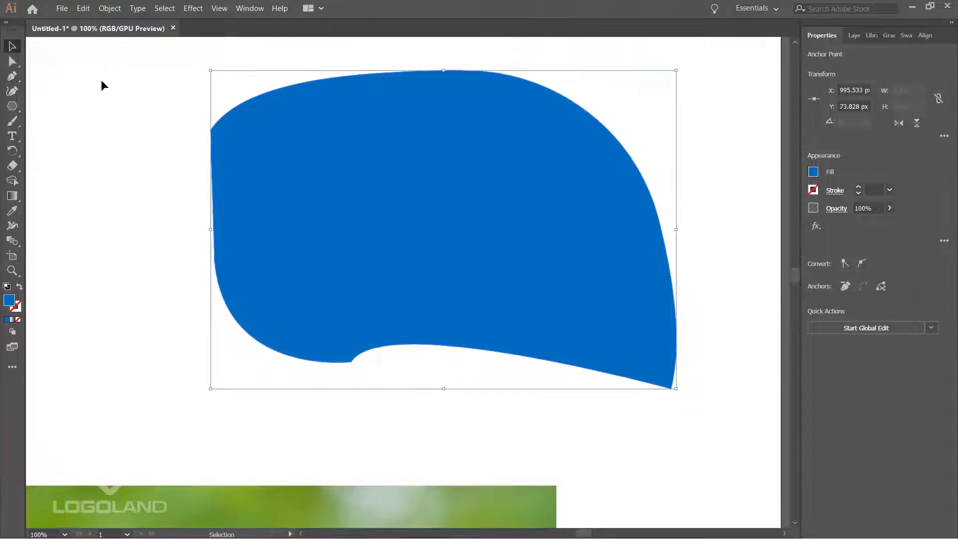
pyautogui.click(103, 86)
pyautogui.scroll(-2, 489, 205)
pyautogui.scroll(-5, 516, 195)
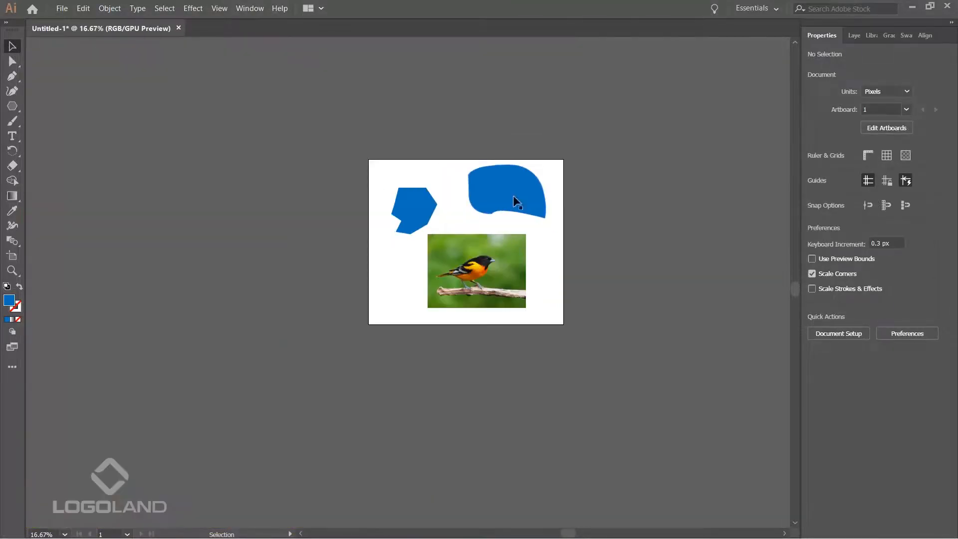
pyautogui.moveTo(513, 196); pyautogui.dragTo(516, 112)
pyautogui.scroll(4, 499, 263)
pyautogui.moveTo(531, 296)
pyautogui.mouseDown()
pyautogui.moveTo(505, 271)
pyautogui.moveTo(524, 287)
pyautogui.mouseUp()
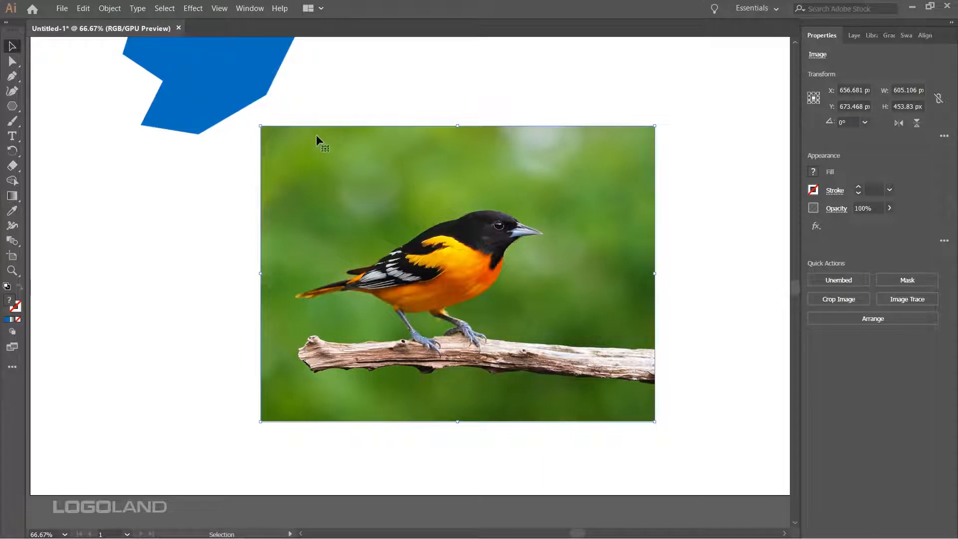
# Lock the selected bird photo in place.
pyautogui.click(117, 10)
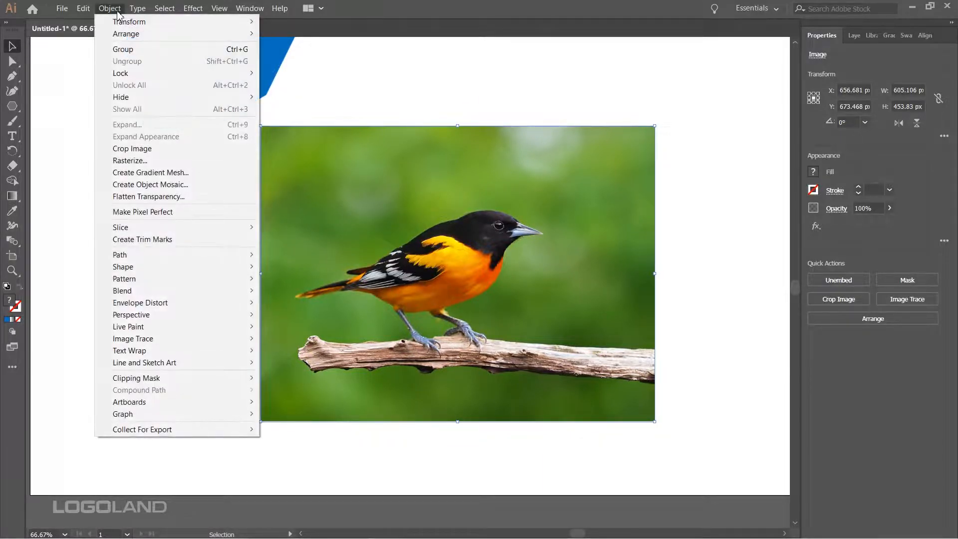
pyautogui.moveTo(155, 79)
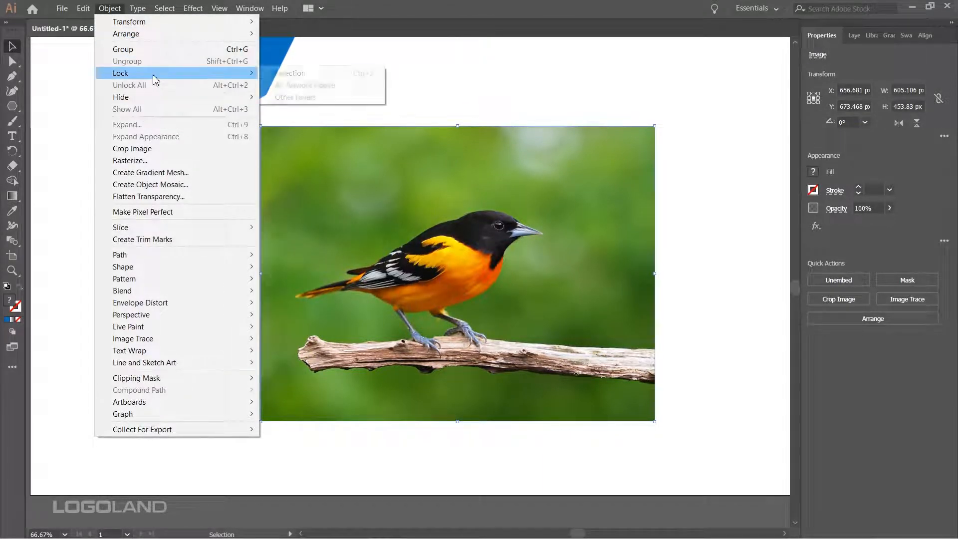
pyautogui.click(290, 74)
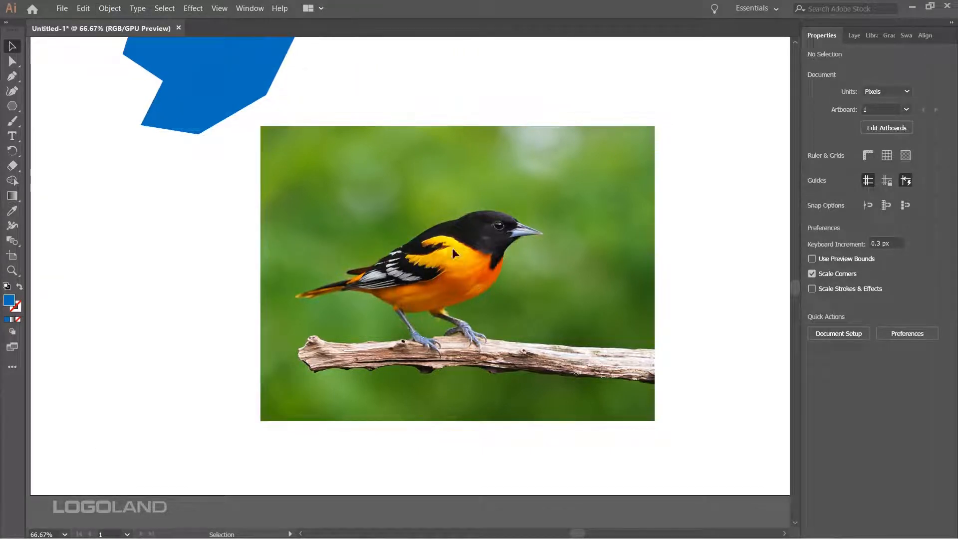
# Unlock all locked objects in the document.
pyautogui.click(110, 8)
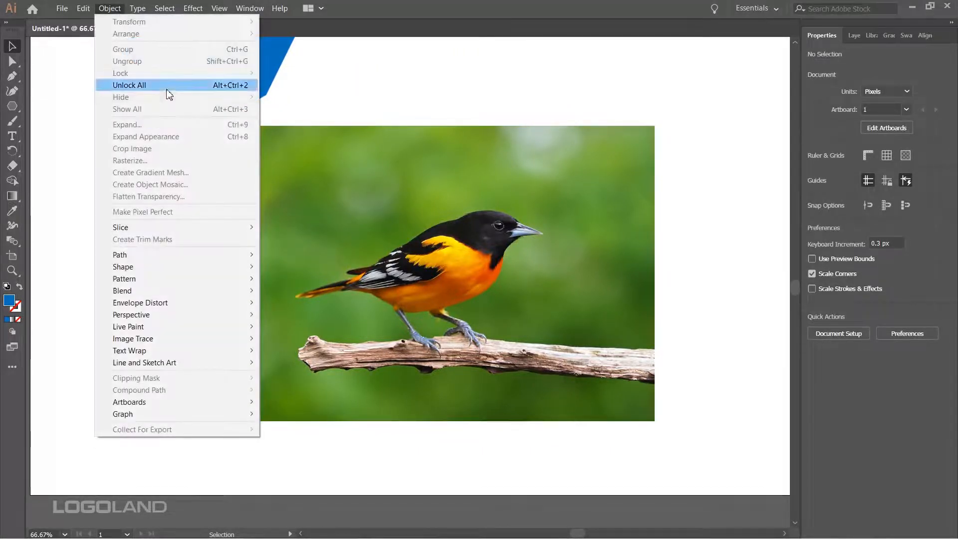
pyautogui.click(328, 203)
pyautogui.click(110, 8)
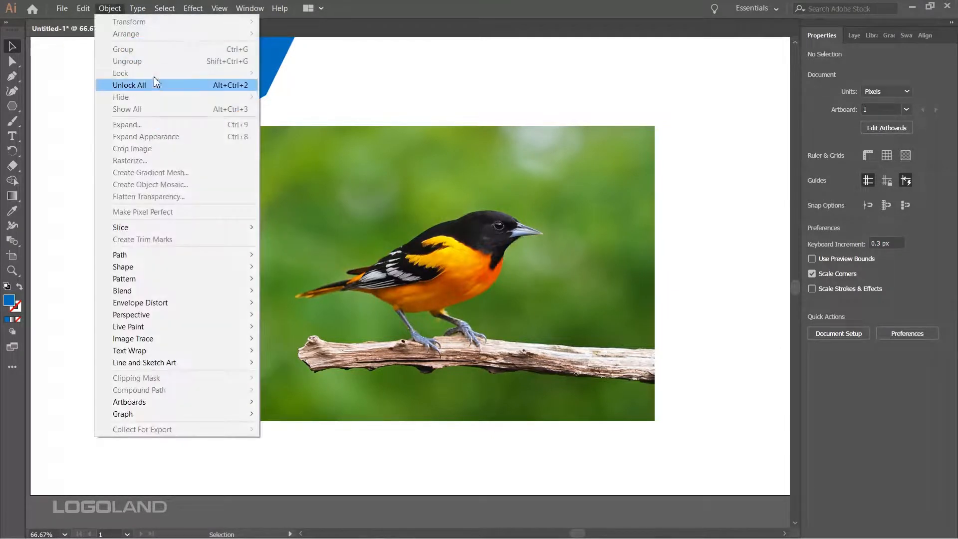
pyautogui.click(169, 86)
pyautogui.click(89, 9)
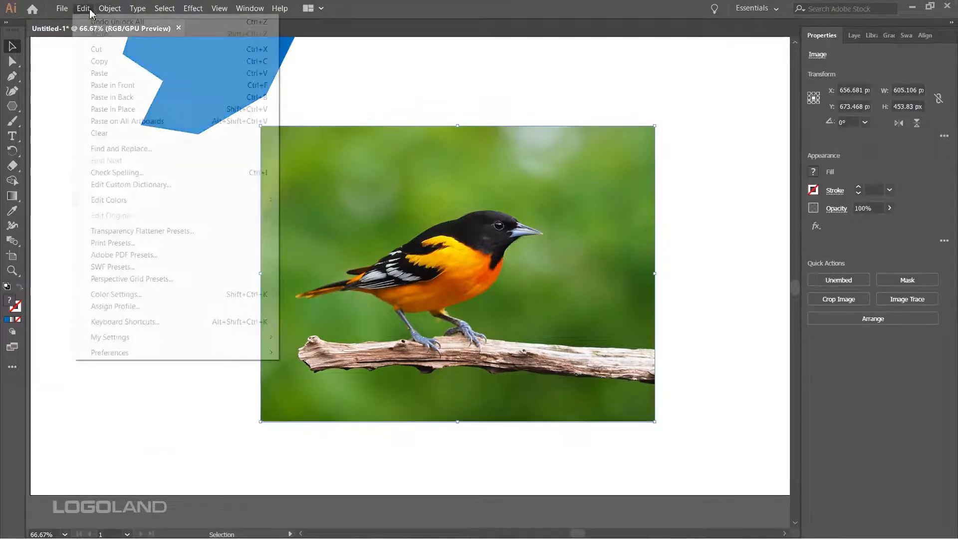
# Lock the selected bird photo again so it stays fixed as a tracing reference.
pyautogui.moveTo(110, 8)
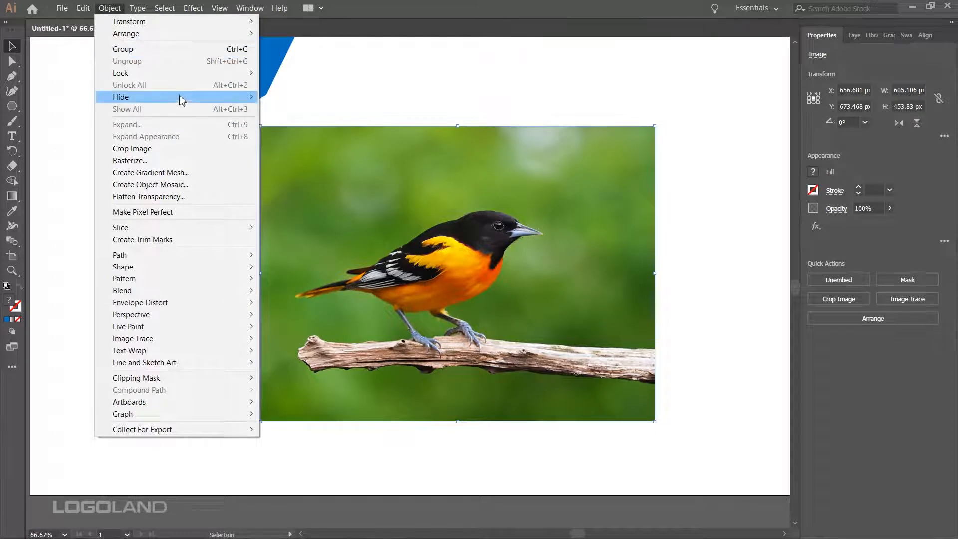
pyautogui.moveTo(181, 74)
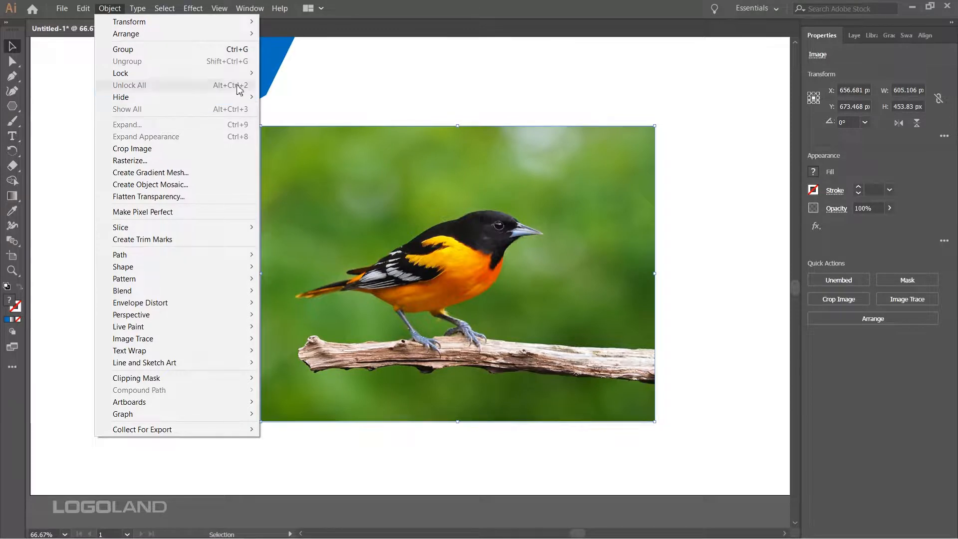
pyautogui.click(340, 79)
pyautogui.click(340, 78)
pyautogui.click(460, 250)
pyautogui.click(110, 8)
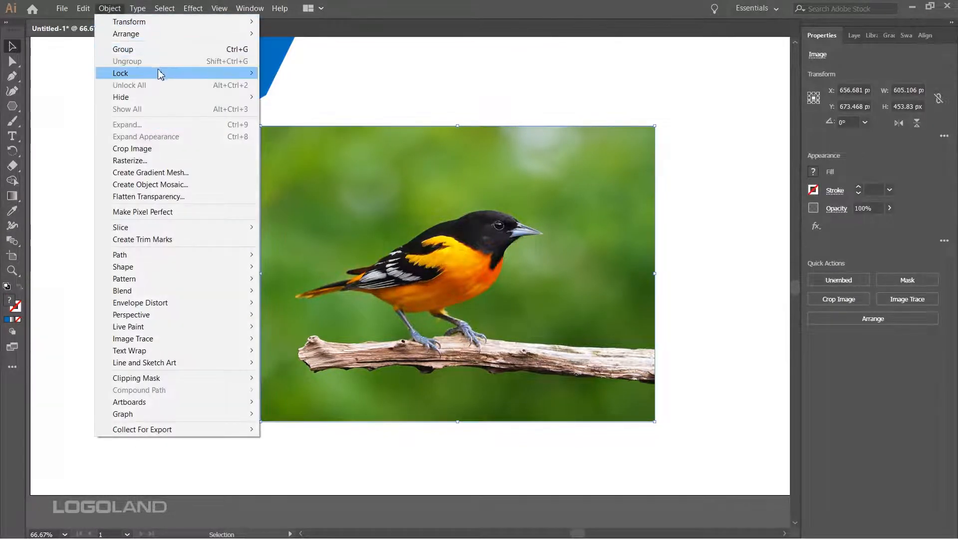
pyautogui.click(288, 74)
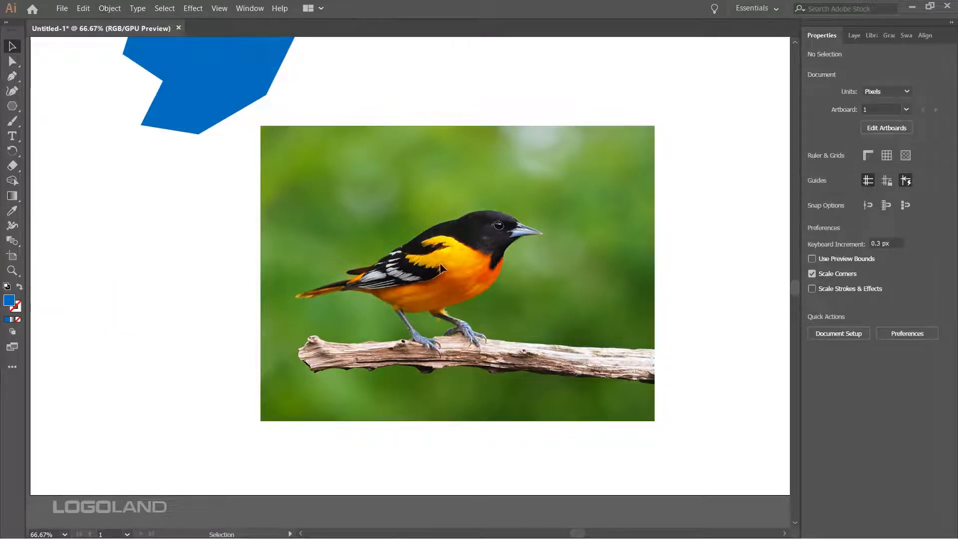
# Start a Pen path on the bird's outline with an anchor where the back of the head meets the crown.
pyautogui.scroll(2, 512, 275)
pyautogui.moveTo(433, 237); pyautogui.dragTo(492, 239)
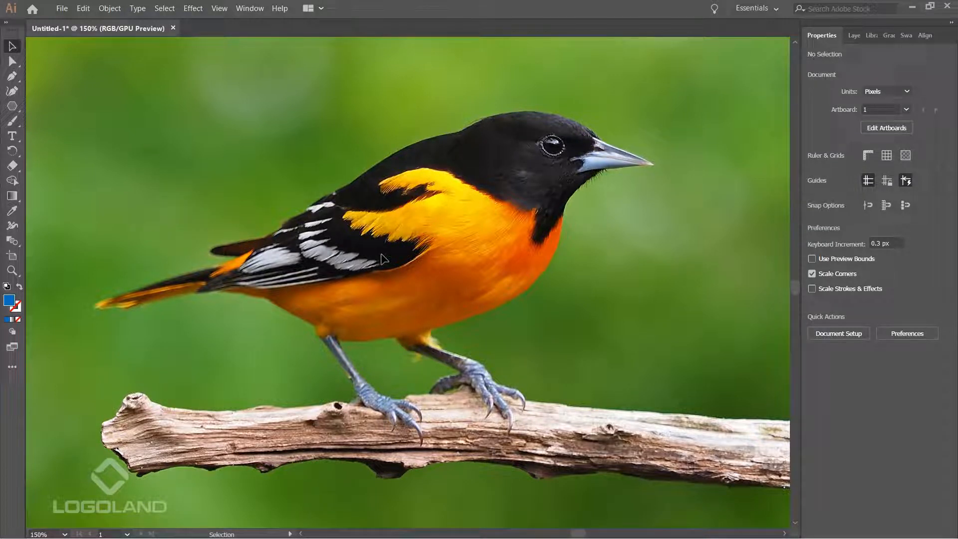
pyautogui.press('p')
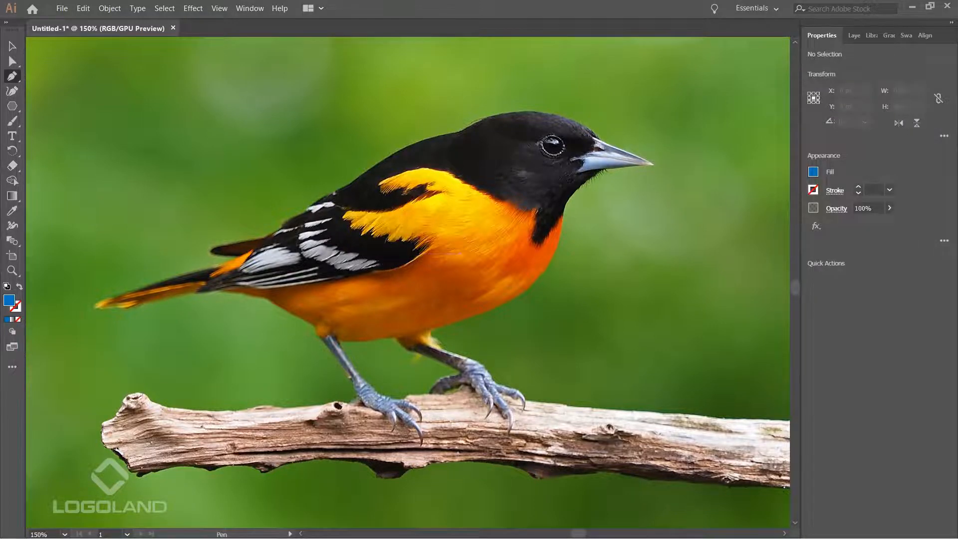
pyautogui.scroll(3, 511, 218)
pyautogui.scroll(-1, 524, 268)
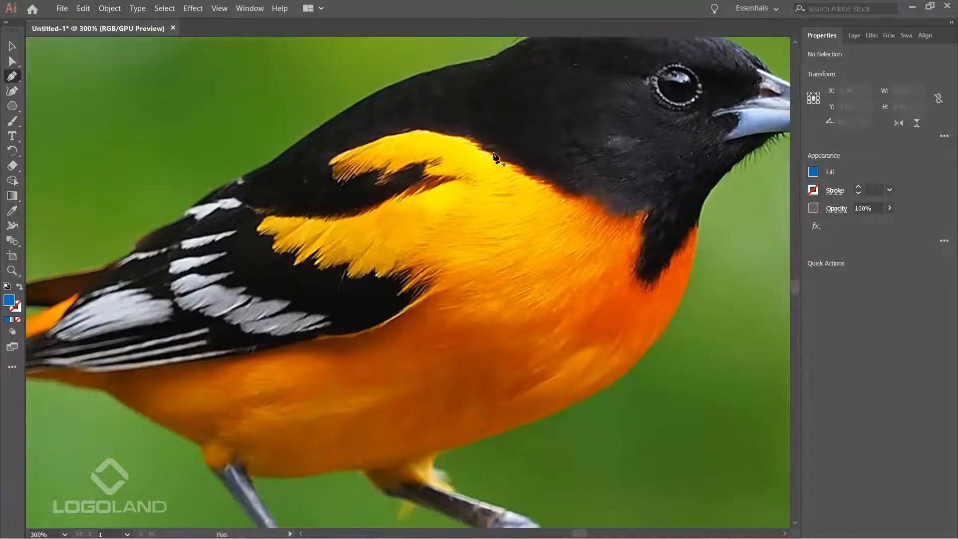
pyautogui.hscroll(-1, 475, 274)
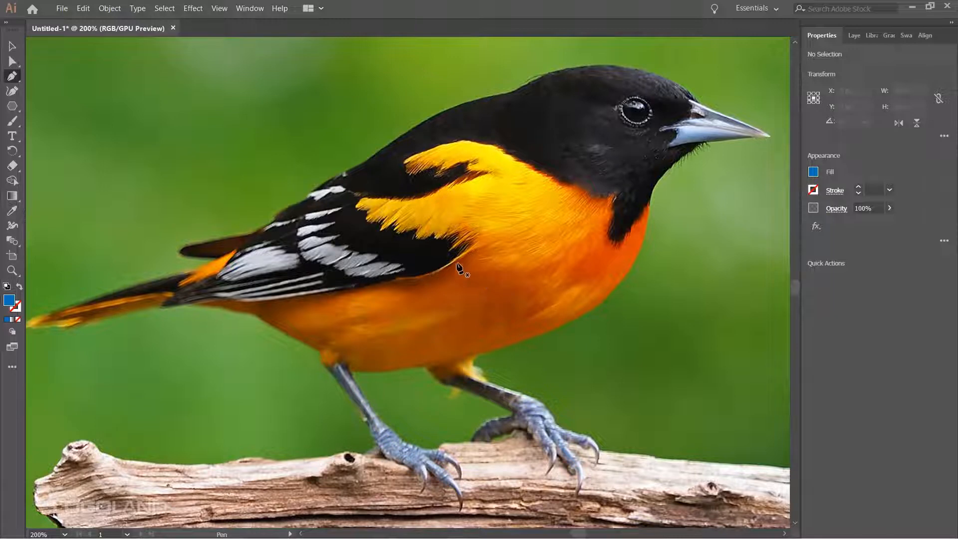
pyautogui.moveTo(539, 186); pyautogui.dragTo(416, 298)
pyautogui.scroll(3, 409, 208)
pyautogui.moveTo(582, 191); pyautogui.dragTo(426, 197)
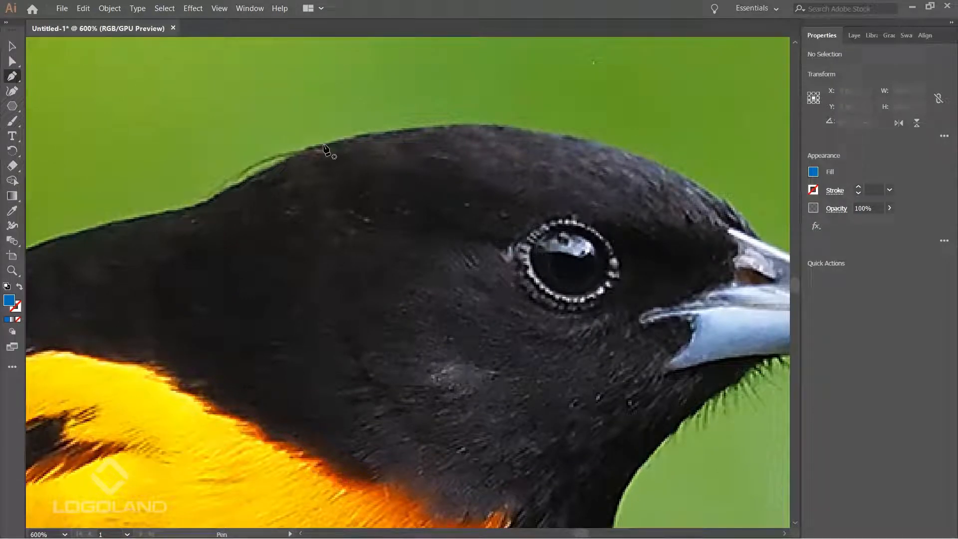
pyautogui.click(324, 146)
# Curve the path over the bird's crown to the base of the beak, and swap its fill and stroke.
pyautogui.scroll(-2, 407, 160)
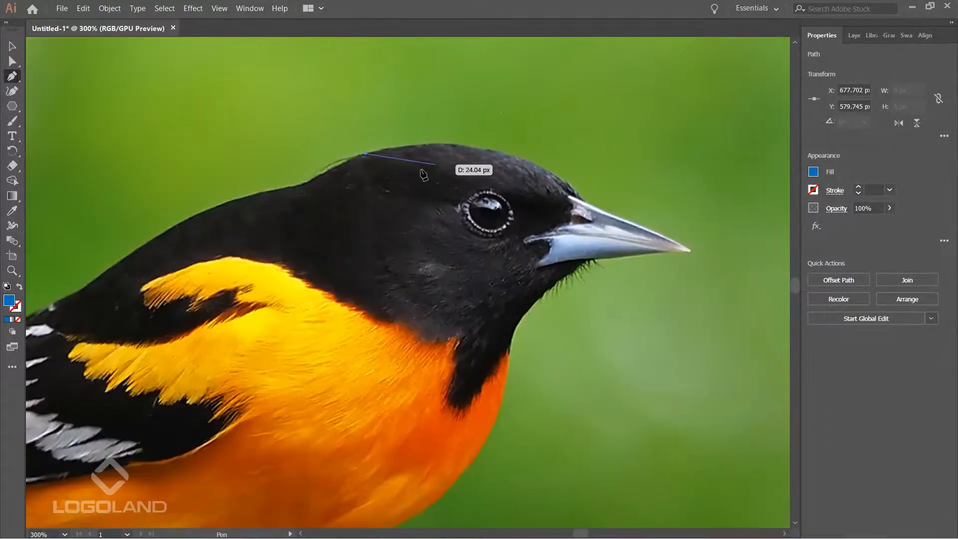
pyautogui.moveTo(366, 158); pyautogui.dragTo(452, 137)
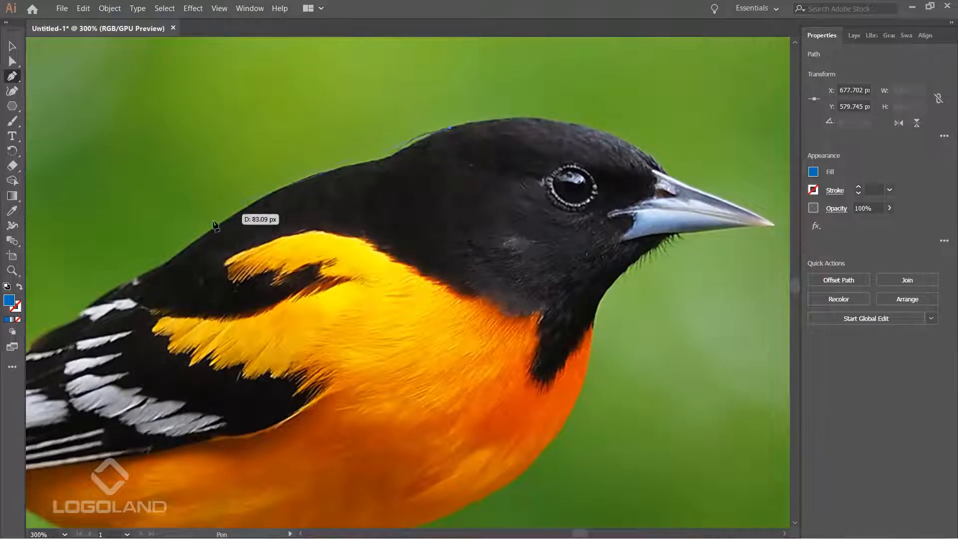
pyautogui.scroll(2, 505, 96)
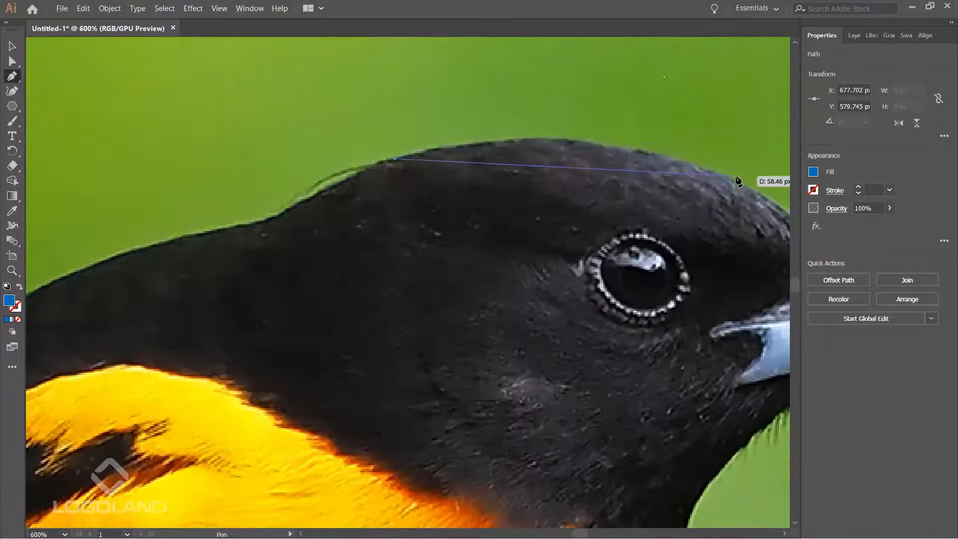
pyautogui.scroll(-2, 535, 182)
pyautogui.moveTo(569, 188); pyautogui.dragTo(499, 167)
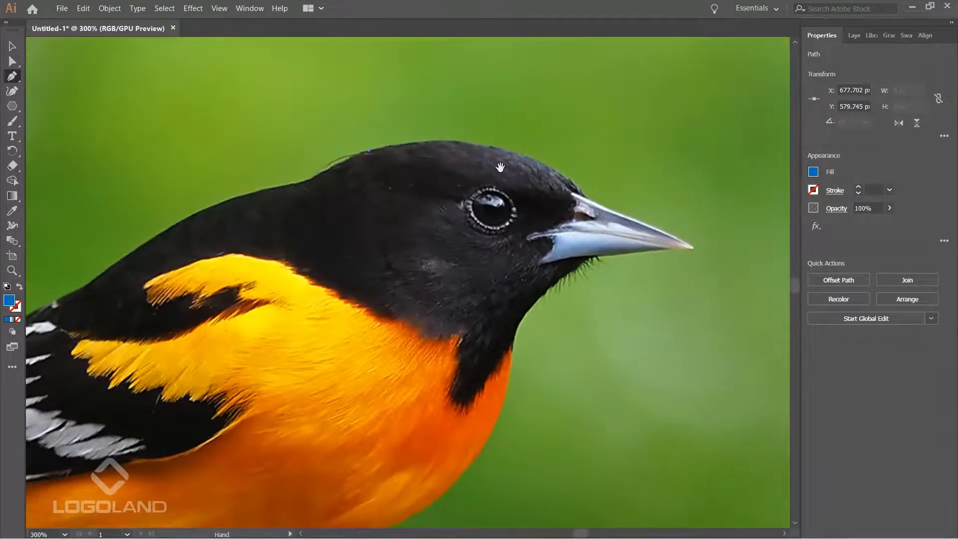
pyautogui.moveTo(509, 169); pyautogui.dragTo(337, 136)
pyautogui.scroll(2, 361, 148)
pyautogui.scroll(-1, 337, 136)
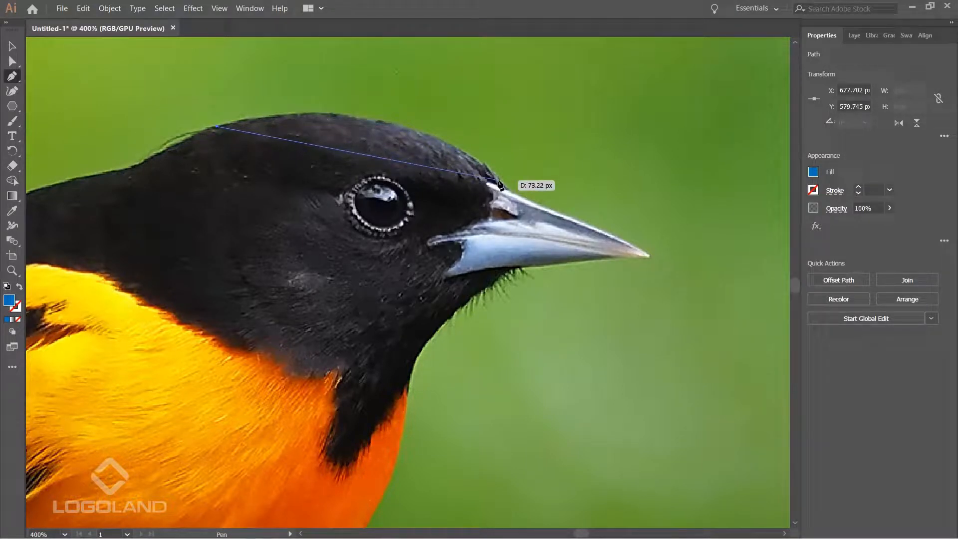
pyautogui.moveTo(498, 183); pyautogui.dragTo(611, 289)
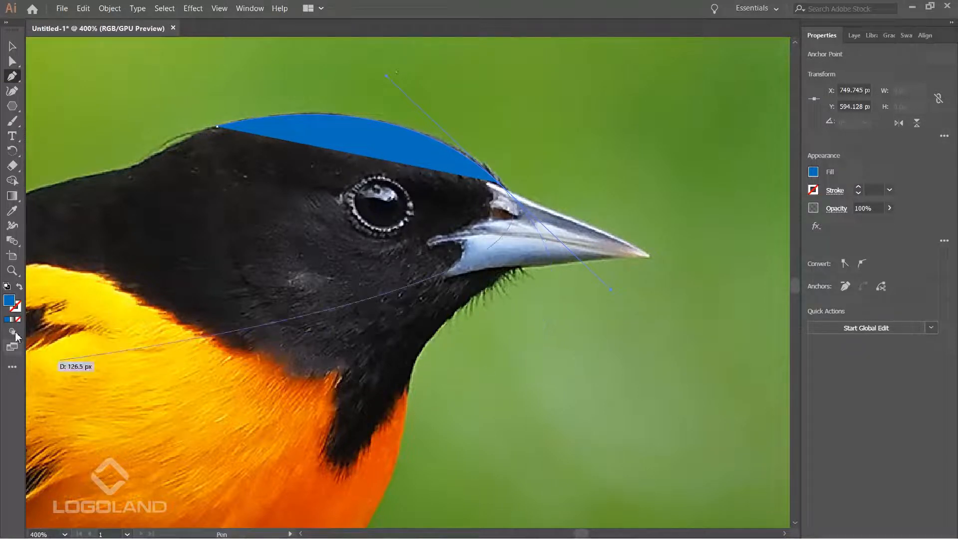
pyautogui.click(20, 288)
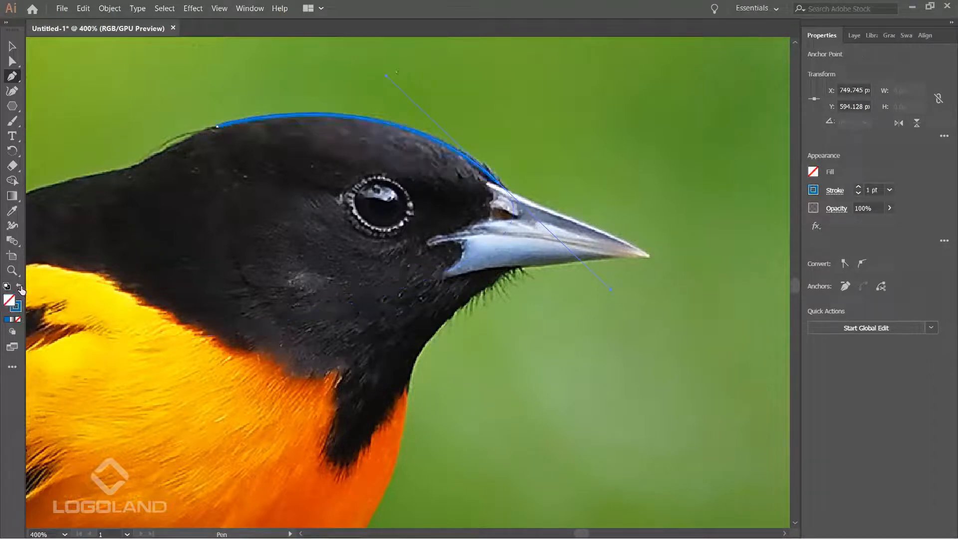
# Retract the forward handle of the anchor at the beak's base and add a short segment onto the beak's upper edge.
pyautogui.moveTo(662, 237); pyautogui.dragTo(513, 231)
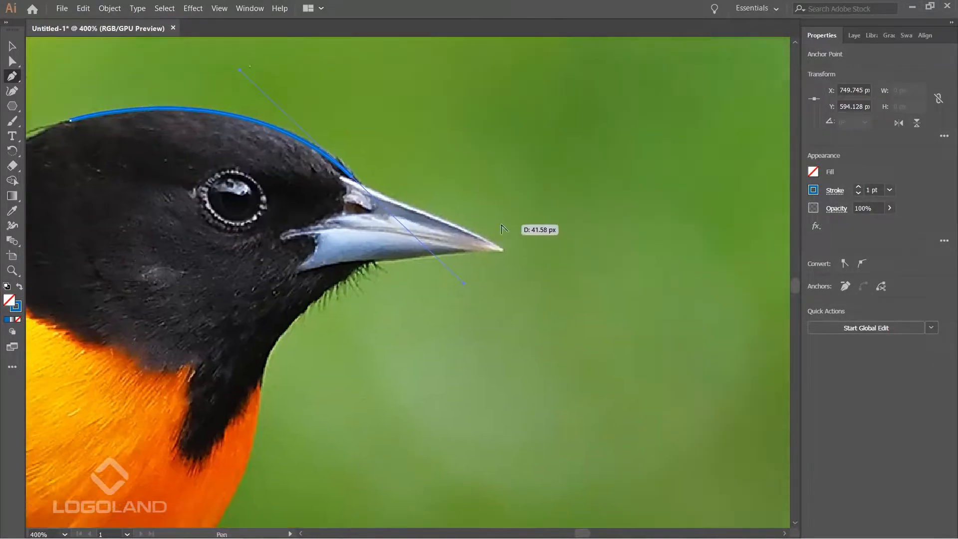
pyautogui.scroll(2, 503, 223)
pyautogui.moveTo(399, 195); pyautogui.dragTo(552, 216)
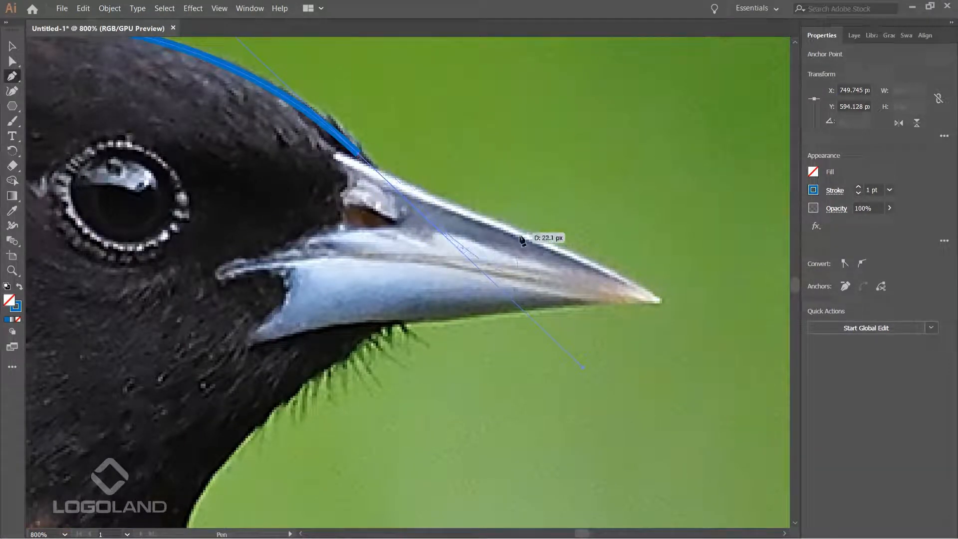
pyautogui.scroll(-1, 574, 280)
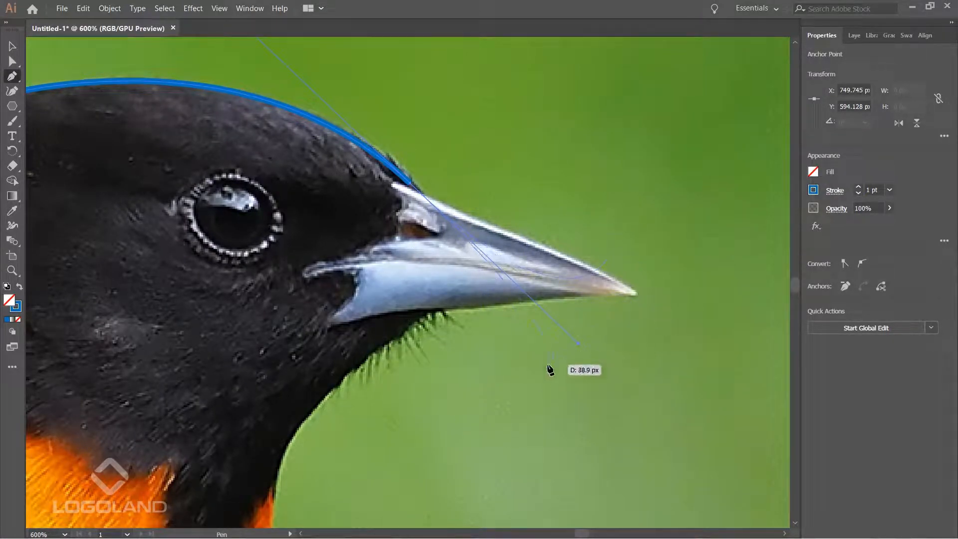
pyautogui.scroll(2, 421, 201)
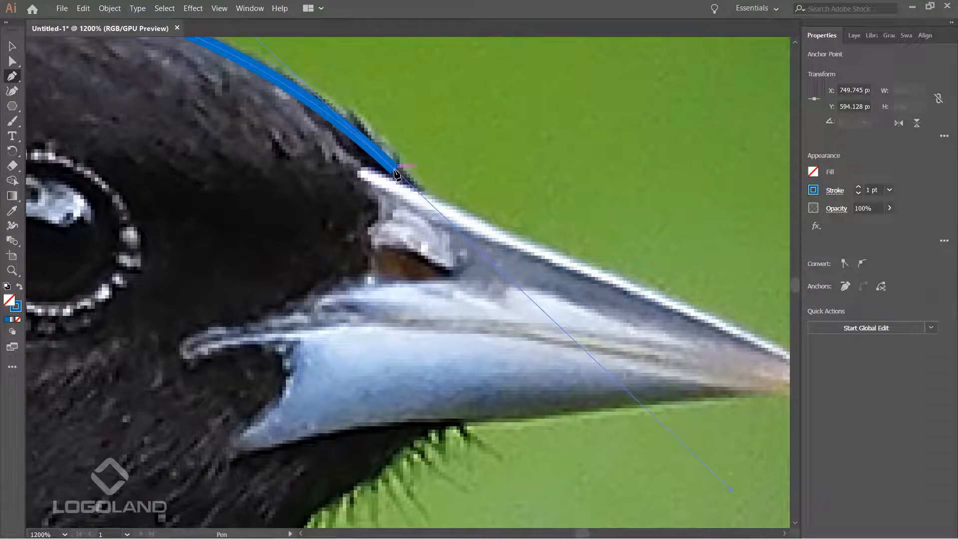
pyautogui.moveTo(397, 175); pyautogui.dragTo(503, 247)
# Trace the beak's upper edge to its tip with one anchor shortly before the tip and one at the tip.
pyautogui.scroll(-2, 490, 237)
pyautogui.moveTo(616, 276); pyautogui.dragTo(496, 240)
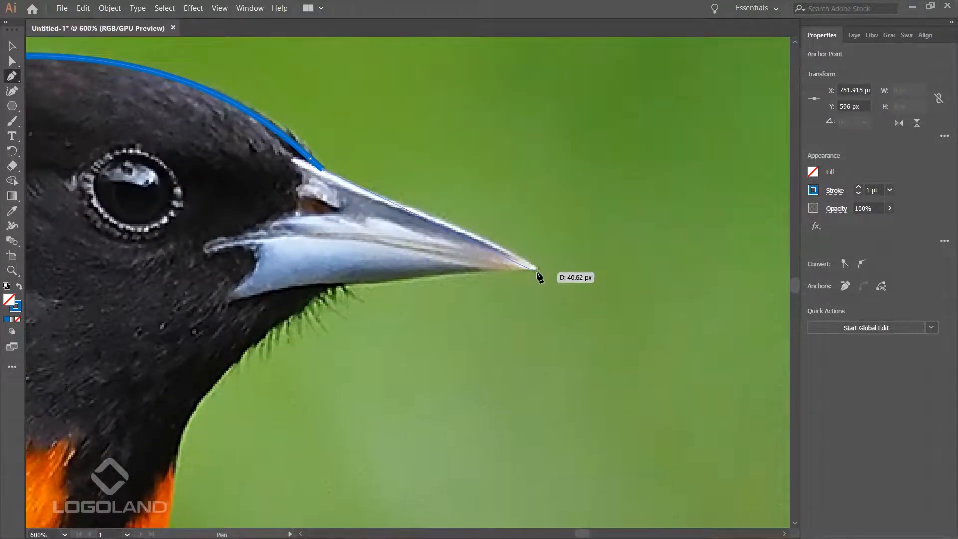
pyautogui.click(491, 243)
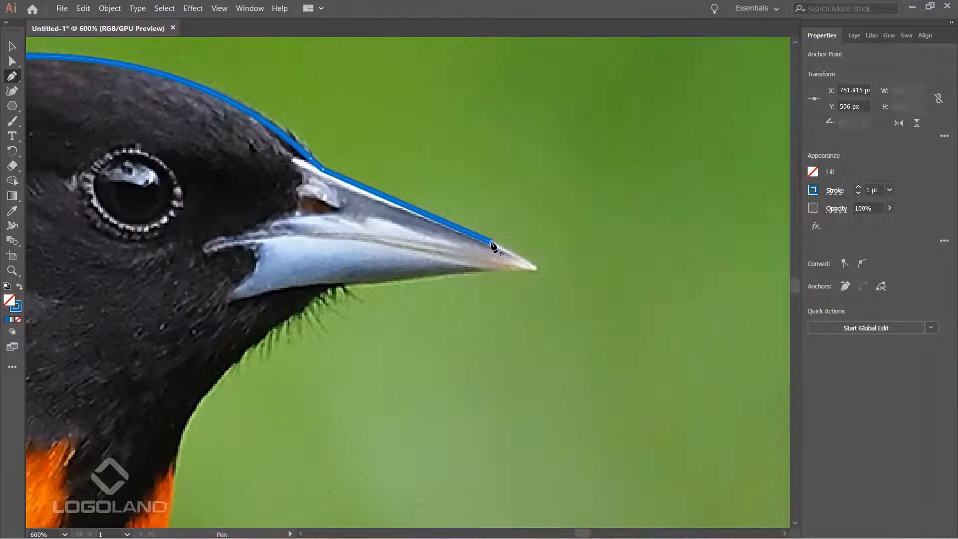
pyautogui.scroll(3, 550, 263)
pyautogui.moveTo(525, 281); pyautogui.dragTo(527, 292)
# Retract the handle at the beak's tip and trace the beak's lower edge back to the chin bristles.
pyautogui.scroll(-5, 528, 294)
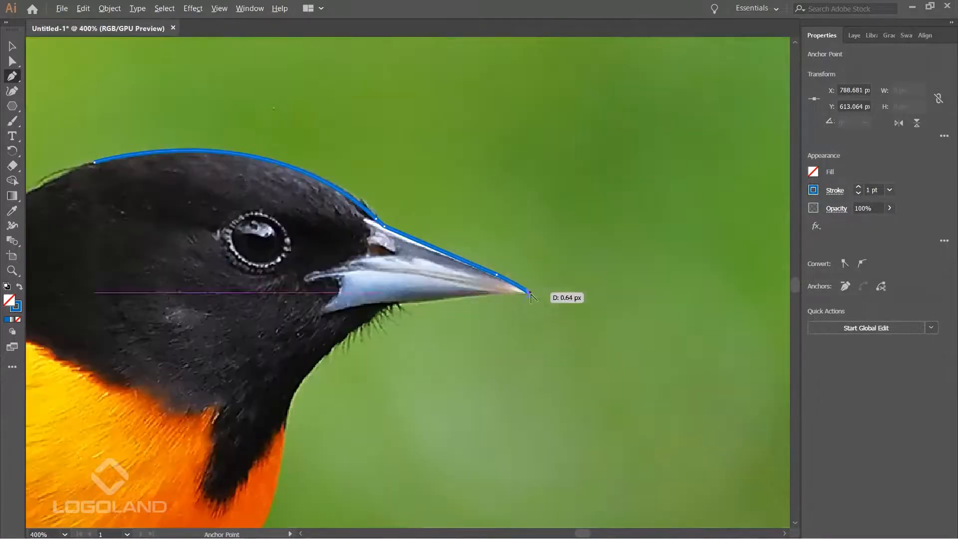
pyautogui.scroll(5, 534, 295)
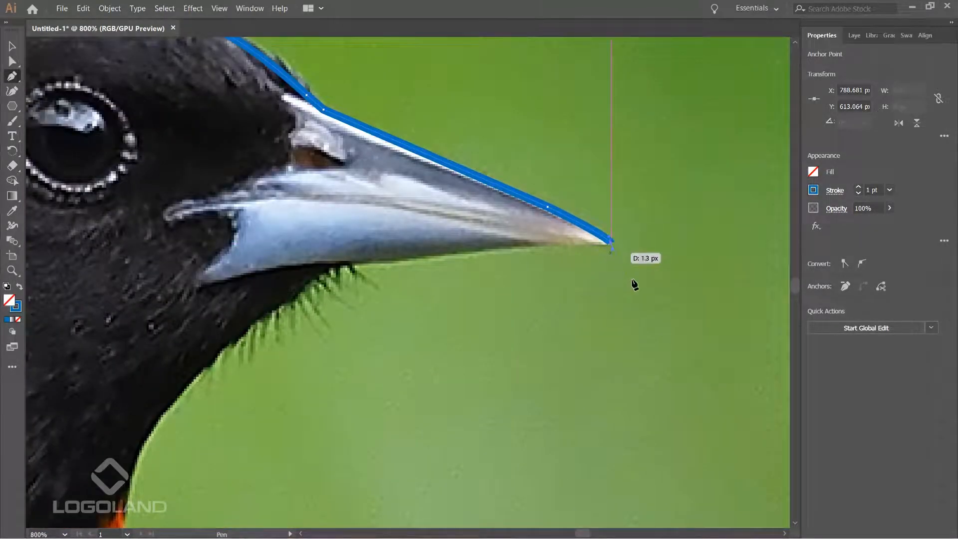
pyautogui.click(611, 242)
pyautogui.moveTo(421, 275); pyautogui.dragTo(475, 248)
pyautogui.scroll(1, 552, 234)
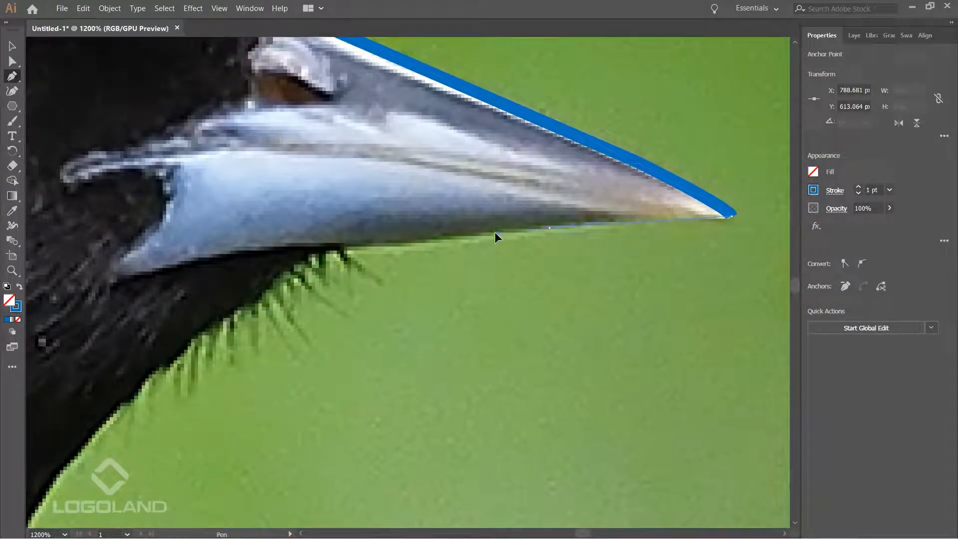
pyautogui.click(492, 232)
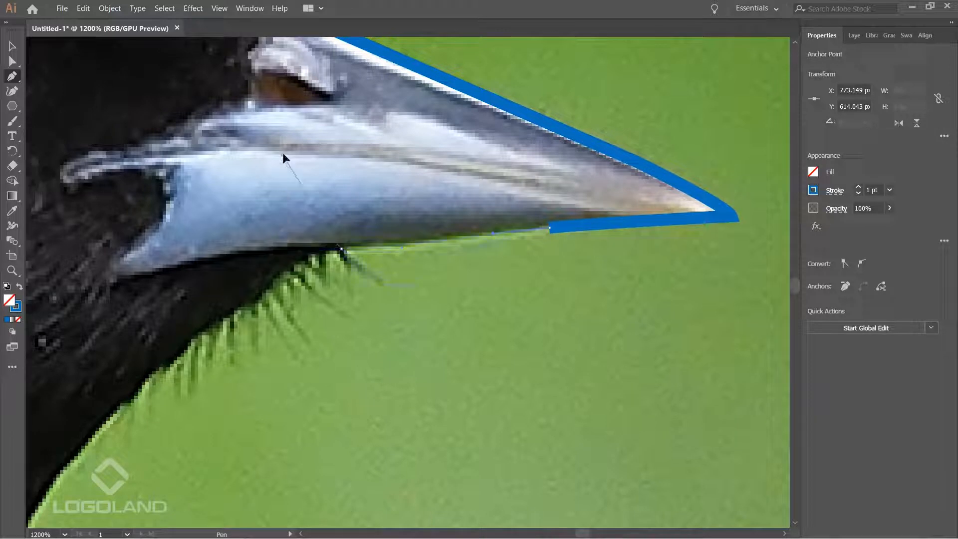
pyautogui.moveTo(260, 199); pyautogui.dragTo(241, 262)
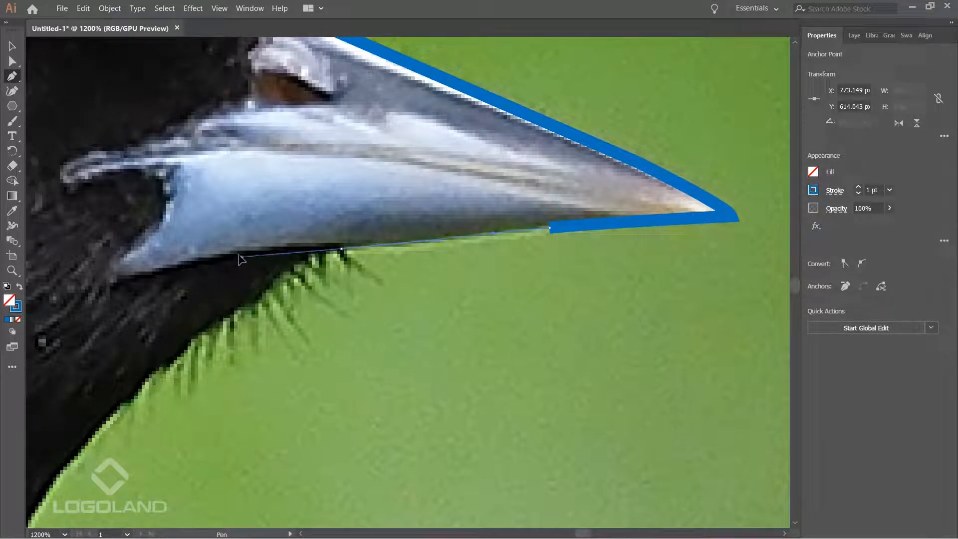
pyautogui.moveTo(238, 253); pyautogui.dragTo(237, 254)
# Continue the path from the beak's underside along the chin to the upper throat, ignoring the loose bristles.
pyautogui.scroll(-2, 513, 270)
pyautogui.moveTo(470, 280); pyautogui.dragTo(507, 147)
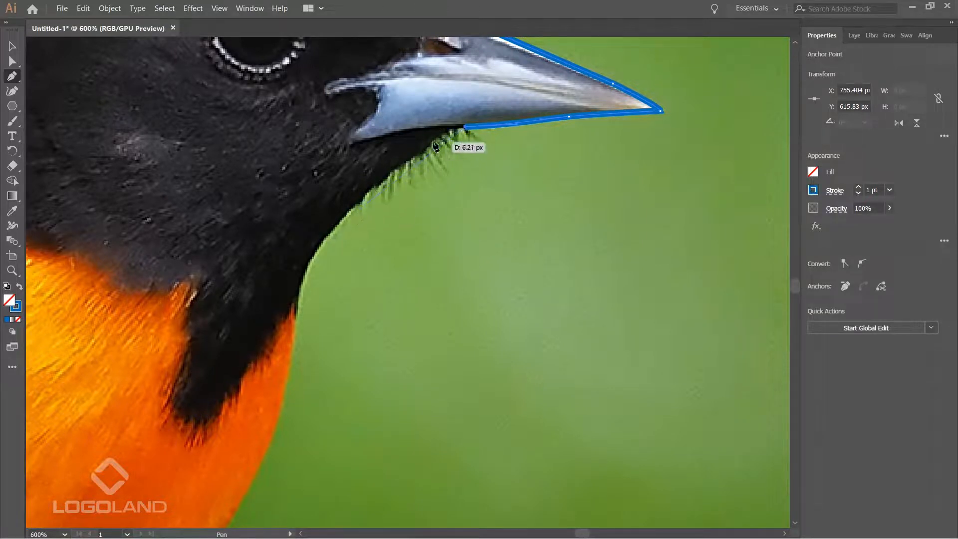
pyautogui.click(361, 199)
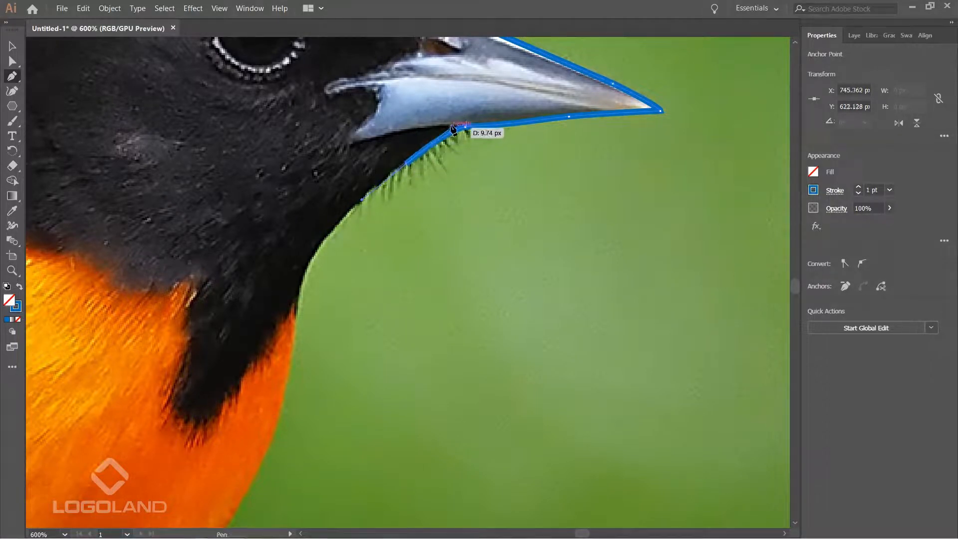
pyautogui.moveTo(484, 193); pyautogui.dragTo(564, 125)
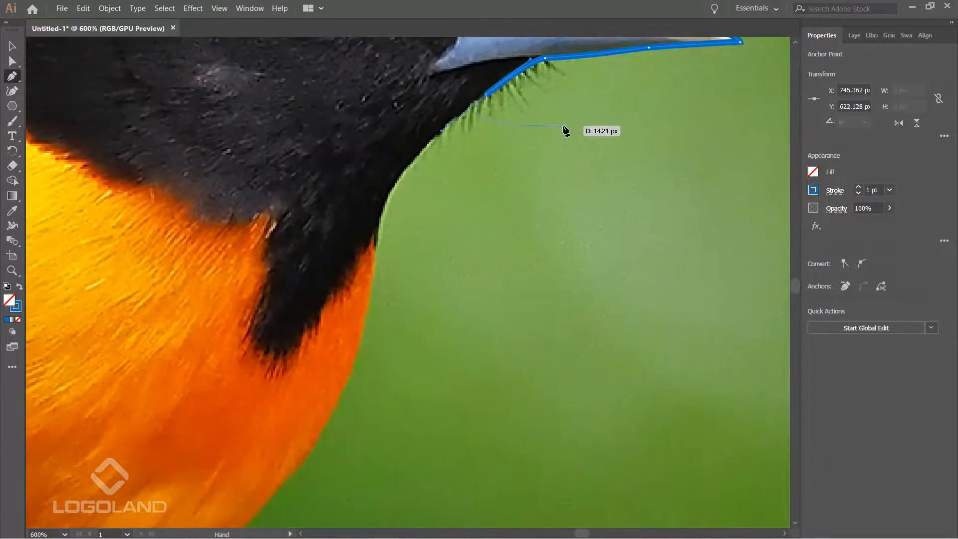
pyautogui.click(415, 167)
pyautogui.moveTo(415, 165); pyautogui.dragTo(438, 133)
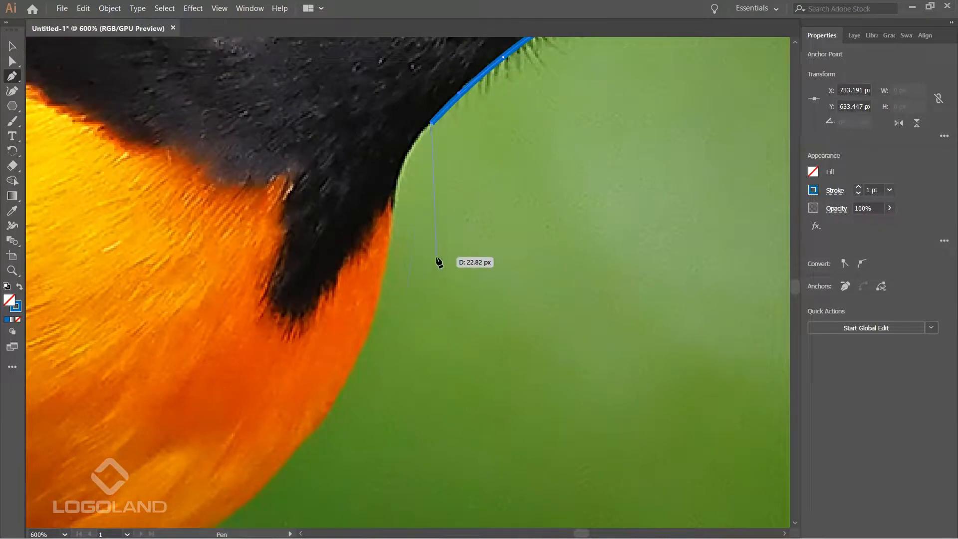
pyautogui.hotkey('ctrl', '-')
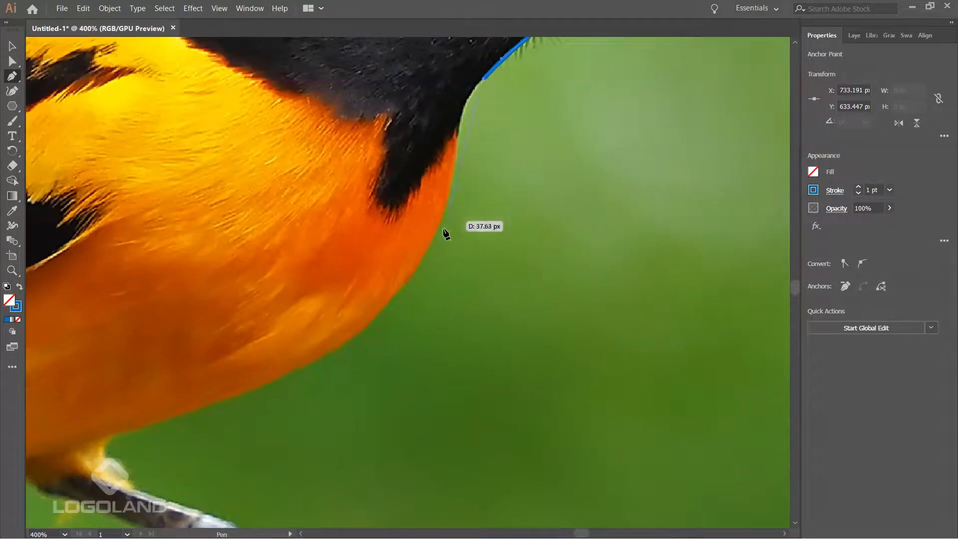
# Try to trace from the upper throat to the lower breast with a single long curved segment.
pyautogui.hotkey('ctrl', '+')
pyautogui.hotkey('ctrl', '+')
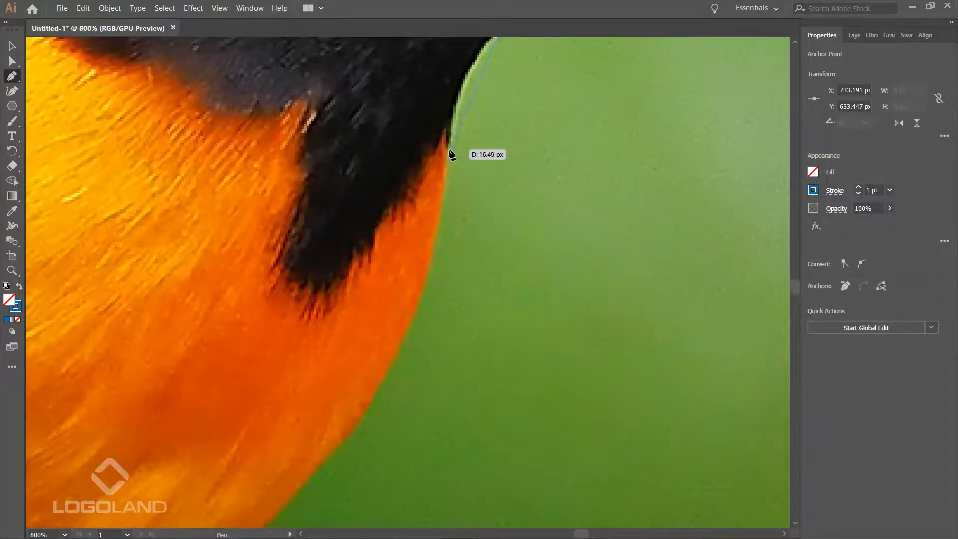
pyautogui.hotkey('ctrl', '-')
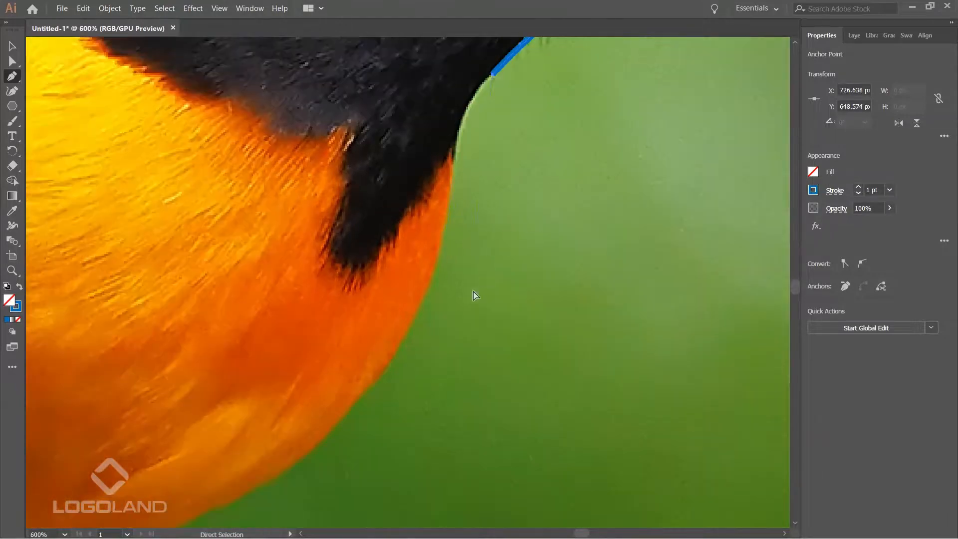
pyautogui.hotkey('ctrl', '-')
pyautogui.hotkey('ctrl', '-')
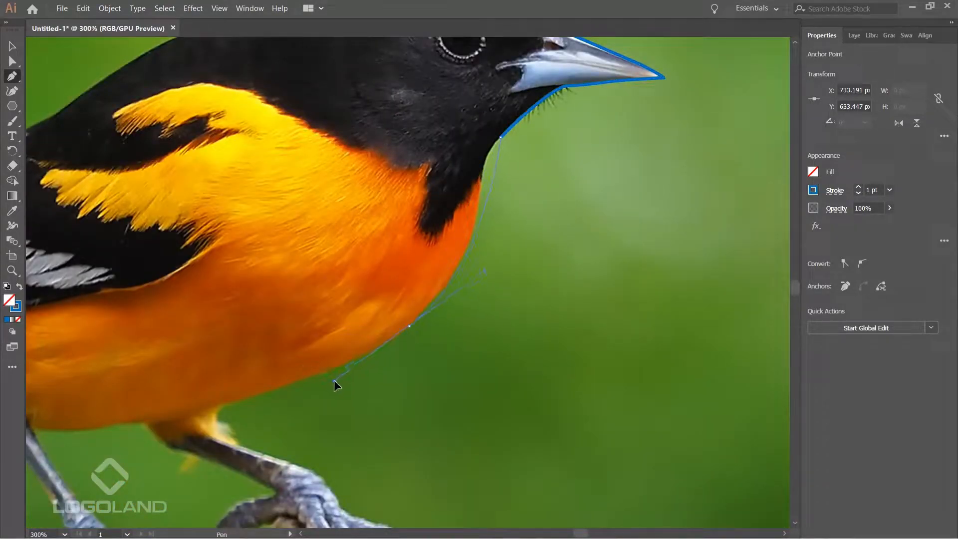
pyautogui.moveTo(334, 381); pyautogui.dragTo(336, 385)
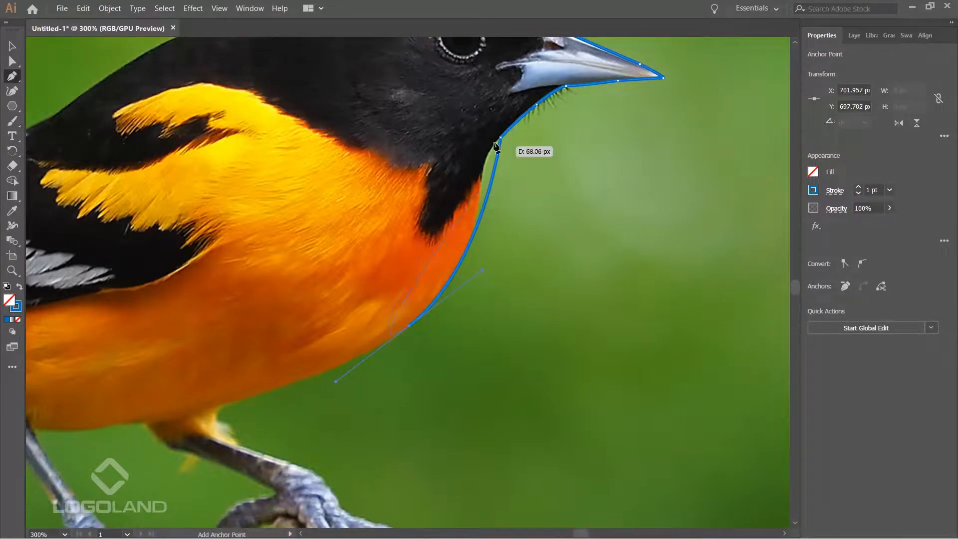
pyautogui.hotkey('ctrl', 'z')
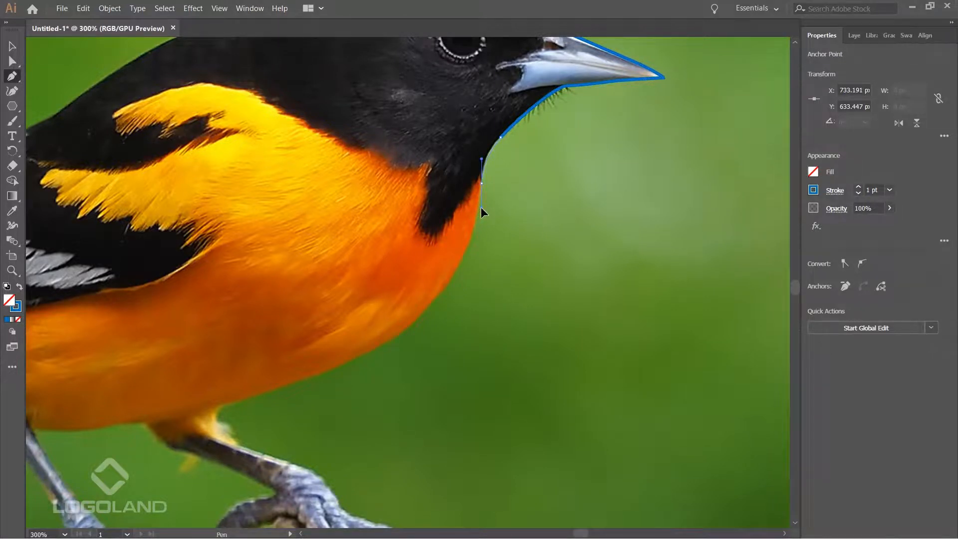
# Add a smooth anchor on the throat and trace the breast and belly with a long curve ending at the front leg.
pyautogui.moveTo(471, 257); pyautogui.dragTo(549, 171)
pyautogui.hotkey('ctrl', '-')
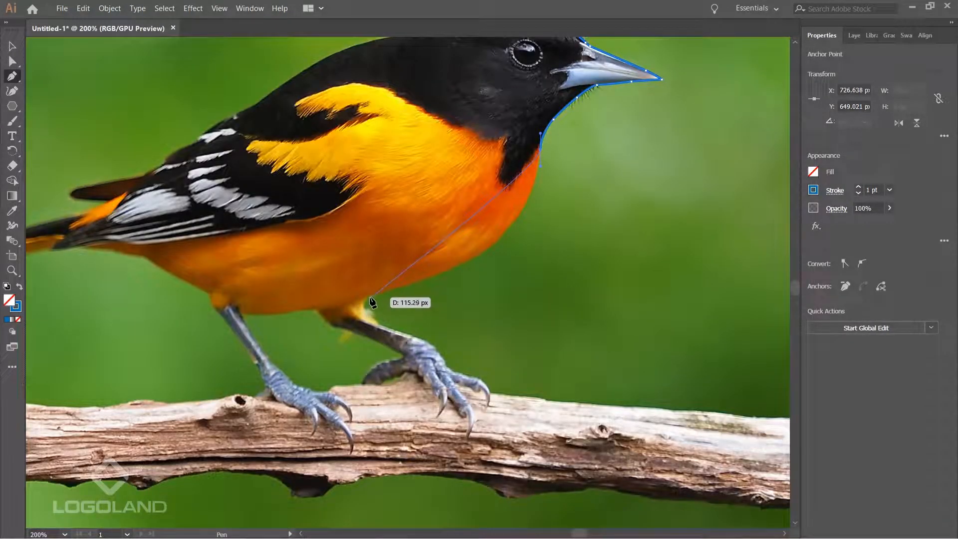
pyautogui.moveTo(369, 296); pyautogui.dragTo(326, 305)
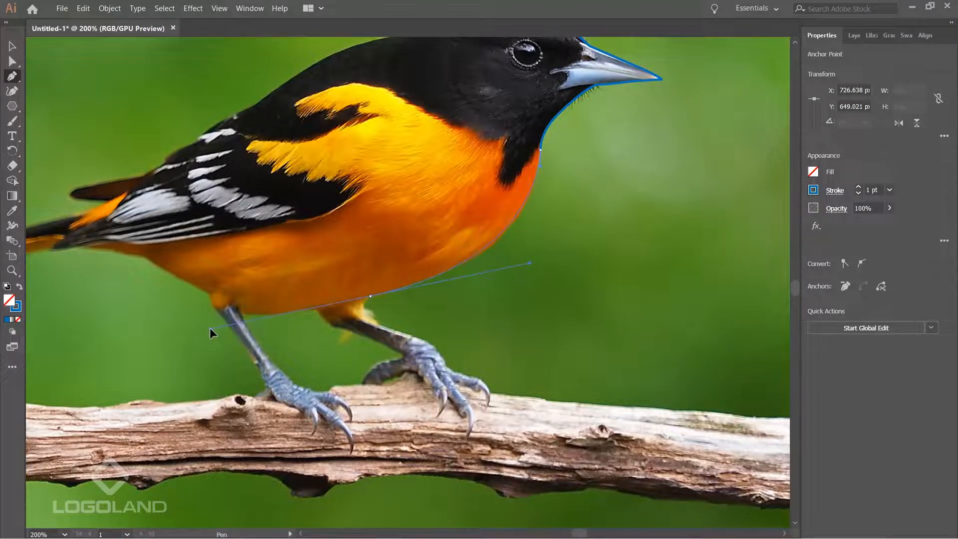
pyautogui.moveTo(209, 327); pyautogui.dragTo(209, 328)
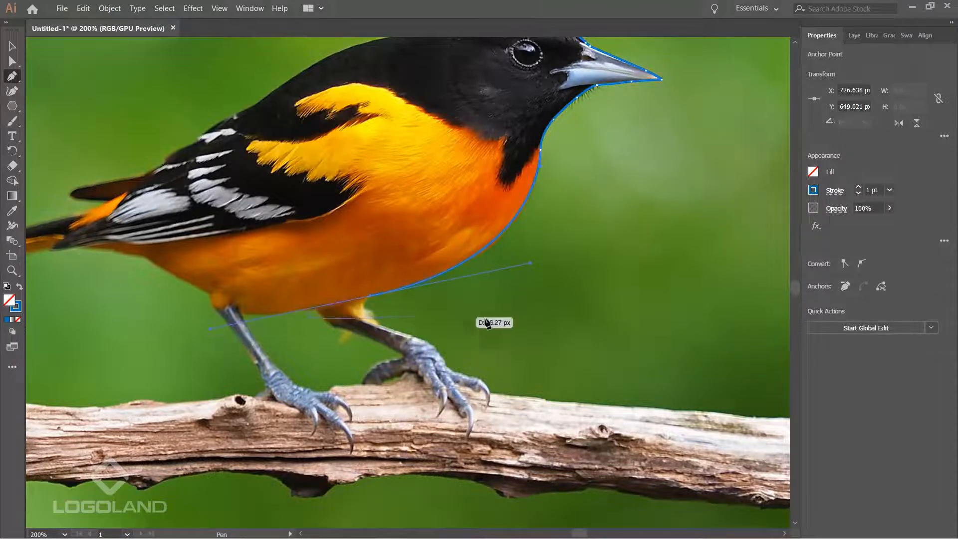
# Trace the pale feather tuft at the top of the front leg with two curved segments and retract the last forward handle.
pyautogui.scroll(1, 378, 314)
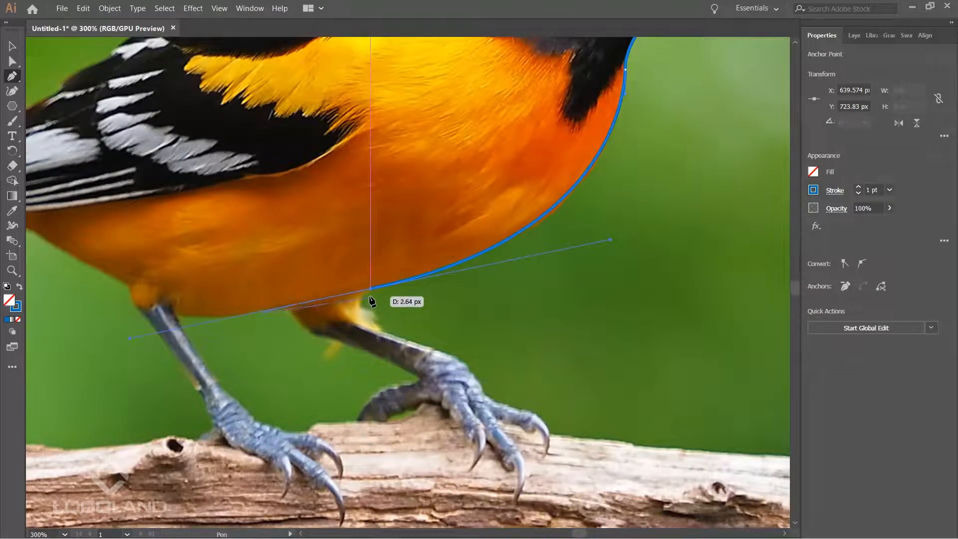
pyautogui.scroll(3, 369, 303)
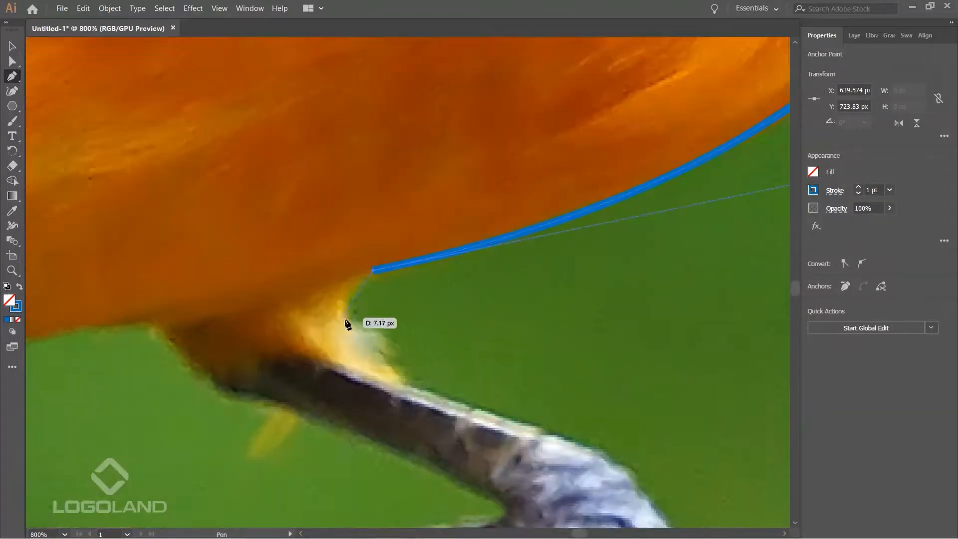
pyautogui.moveTo(360, 362); pyautogui.dragTo(359, 359)
pyautogui.scroll(-3, 358, 360)
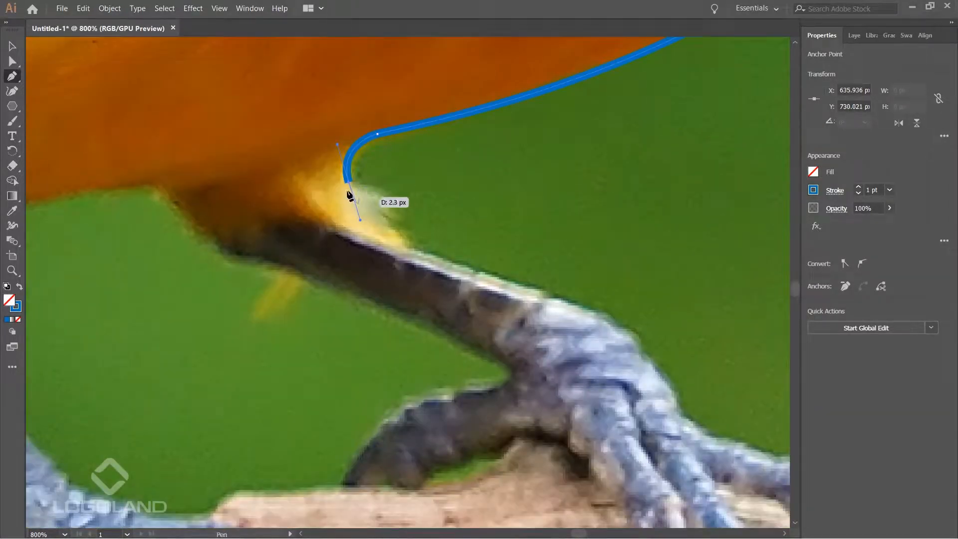
pyautogui.moveTo(407, 244); pyautogui.dragTo(414, 303)
pyautogui.click(409, 248)
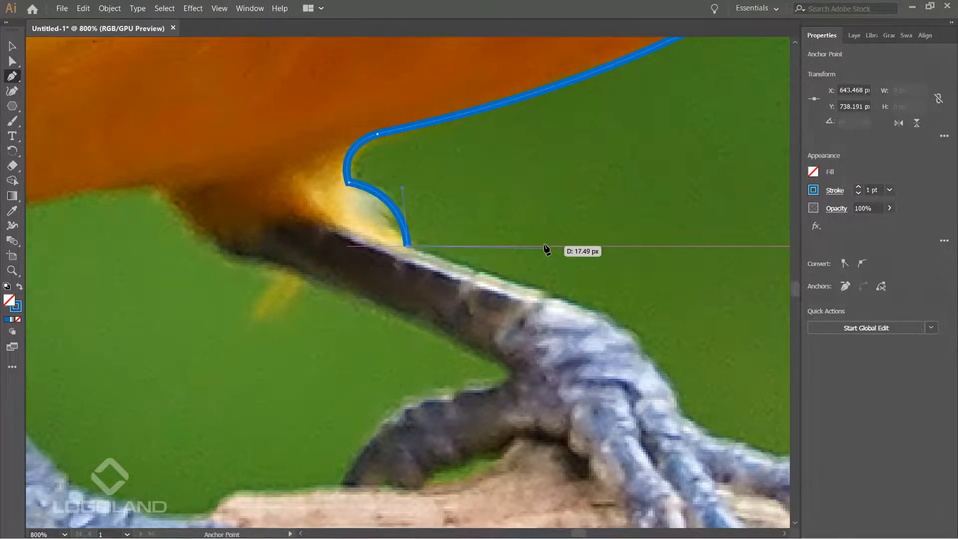
# Trace the front leg's upper edge with a straight segment and follow the top of the foot to the outermost toe's base.
pyautogui.scroll(-4, 545, 250)
pyautogui.hscroll(3, 546, 250)
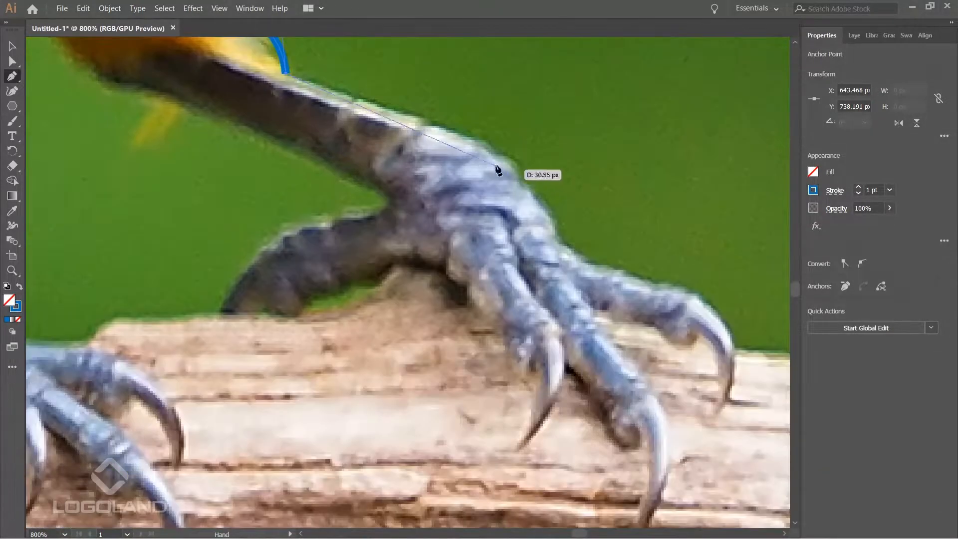
pyautogui.click(430, 122)
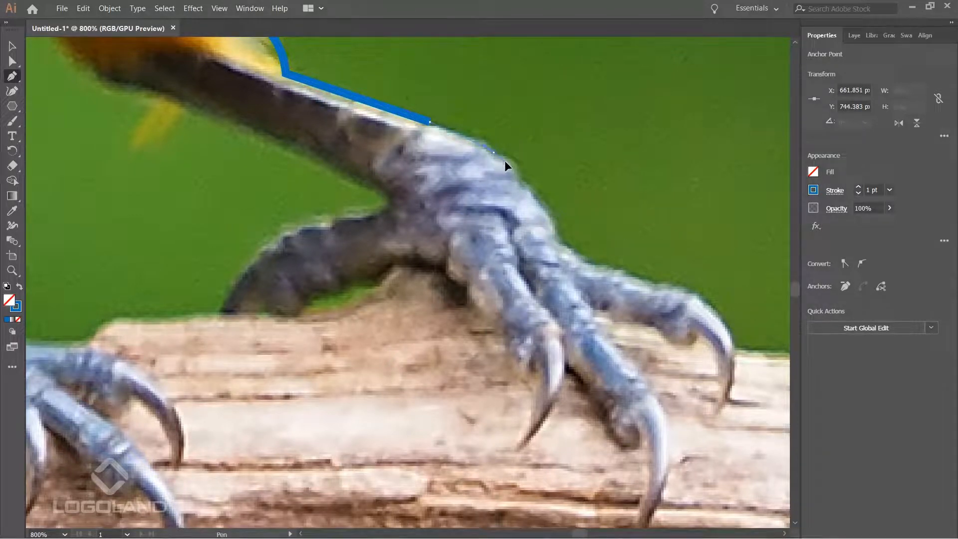
pyautogui.click(494, 152)
pyautogui.moveTo(552, 238); pyautogui.dragTo(464, 123)
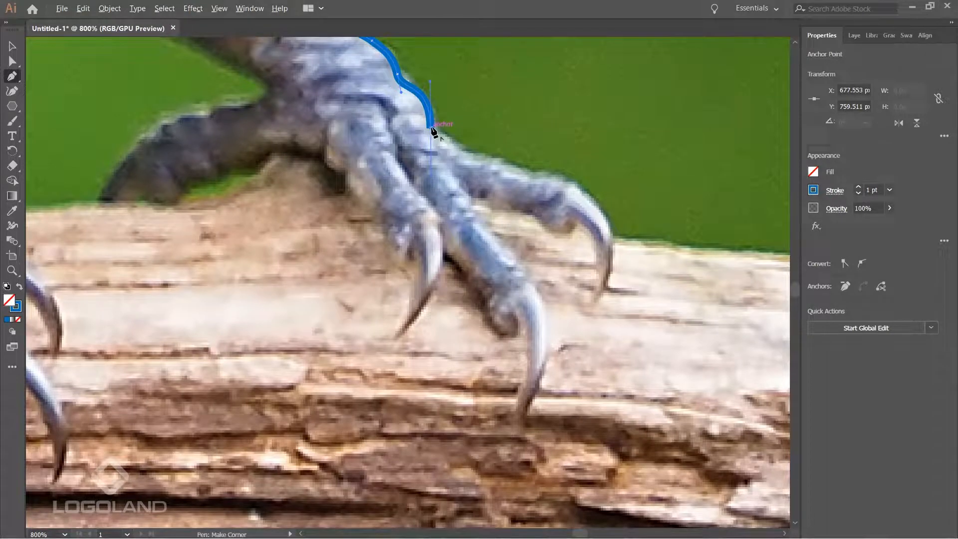
# Trace the outermost toe's upper edge and curve the path over its claw to the branch's edge.
pyautogui.moveTo(497, 165); pyautogui.dragTo(516, 175)
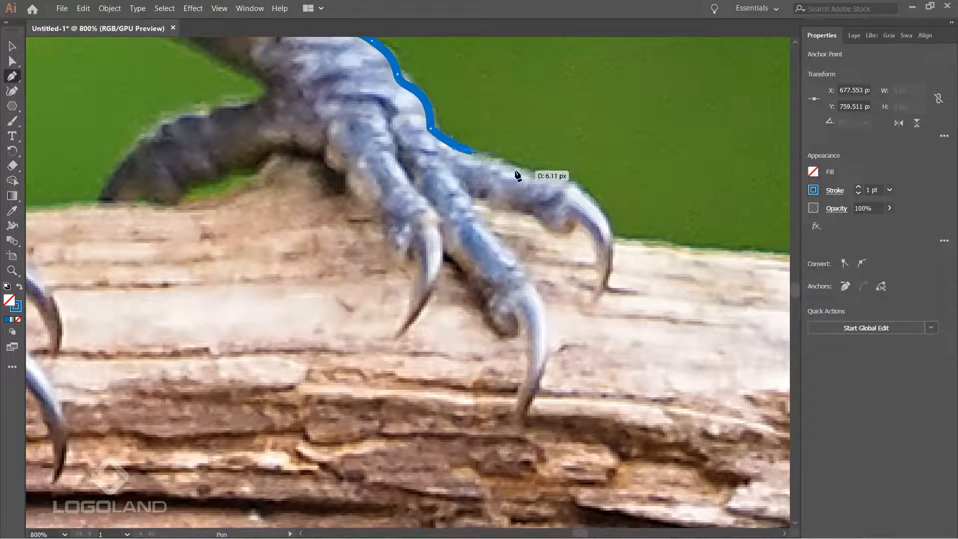
pyautogui.click(575, 188)
pyautogui.scroll(-2, 576, 188)
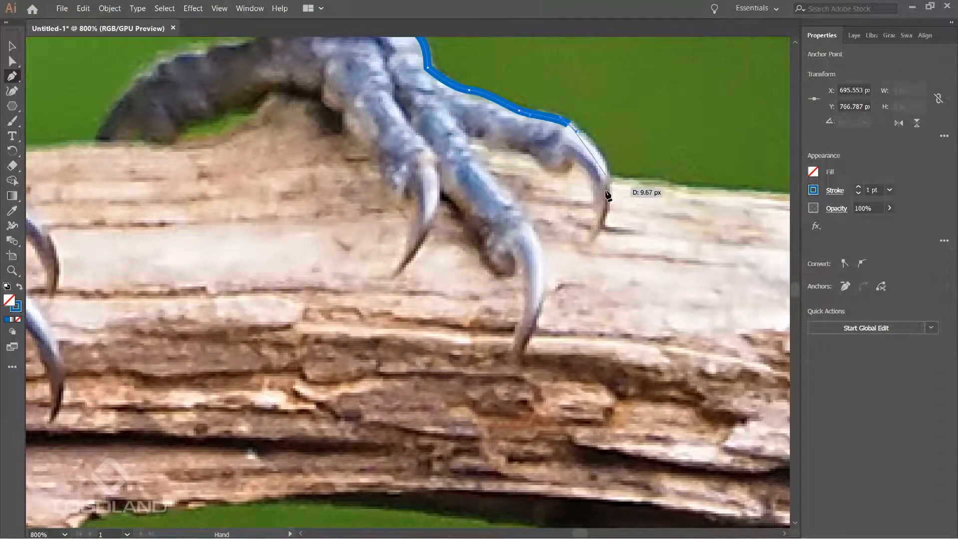
pyautogui.moveTo(617, 202); pyautogui.dragTo(531, 188)
# Trace the outermost claw down to its tip and back up along its inner edge.
pyautogui.scroll(-7, 612, 180)
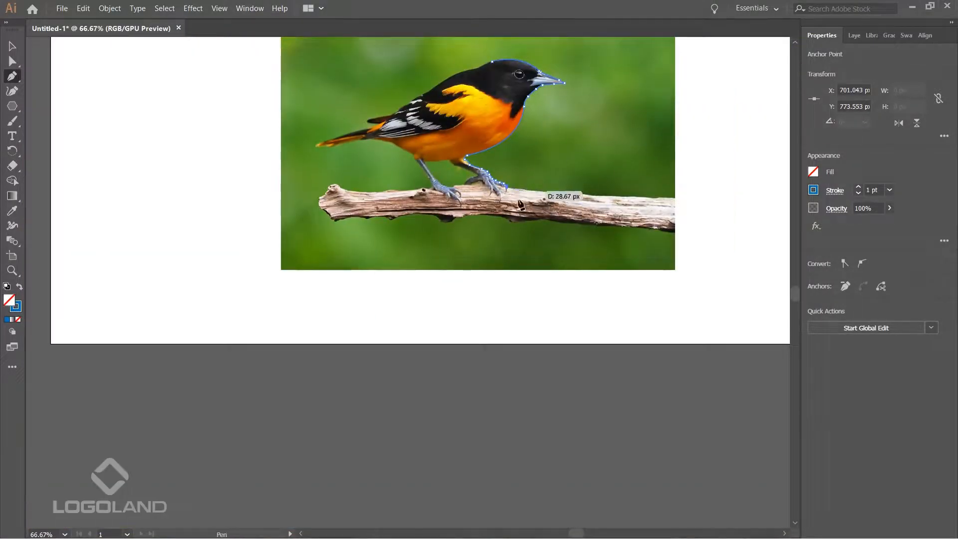
pyautogui.scroll(8, 531, 189)
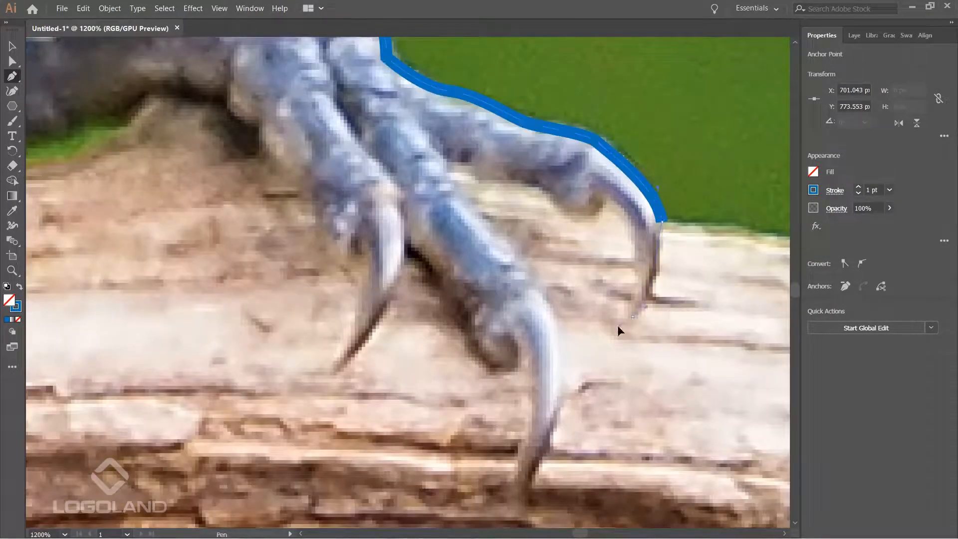
pyautogui.moveTo(603, 338); pyautogui.dragTo(603, 338)
pyautogui.click(632, 316)
pyautogui.moveTo(627, 220)
pyautogui.mouseDown()
pyautogui.moveTo(604, 189)
pyautogui.moveTo(559, 203)
pyautogui.mouseUp()
# Trace the underside of the outermost toe back to where it meets the middle toe.
pyautogui.moveTo(521, 168); pyautogui.dragTo(522, 168)
pyautogui.click(497, 174)
pyautogui.moveTo(463, 157)
pyautogui.mouseDown()
pyautogui.moveTo(439, 93)
pyautogui.moveTo(445, 152)
pyautogui.mouseUp()
pyautogui.click(436, 141)
# Trace the middle toe's outer edge and curve the path down its claw to shortly before the tip.
pyautogui.press('space')
pyautogui.scroll(-2, 475, 155)
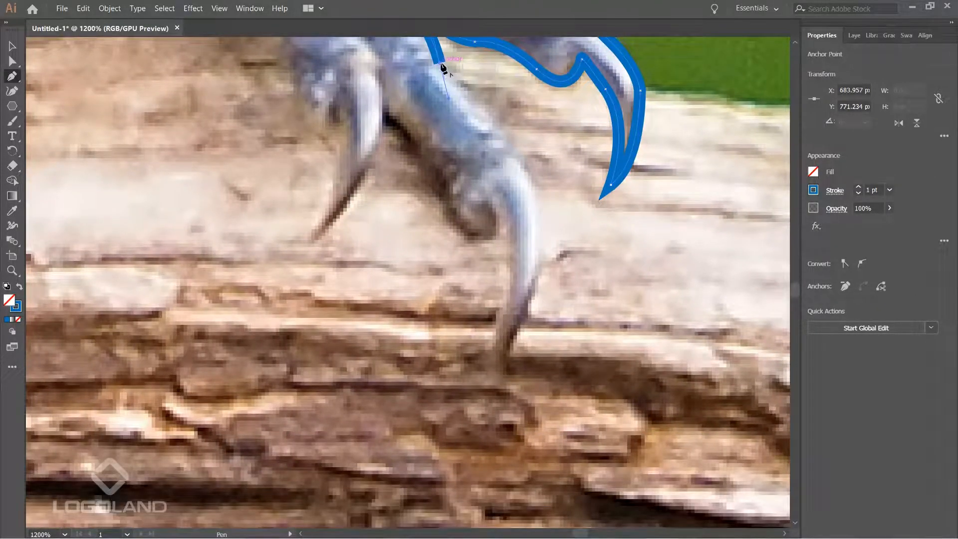
pyautogui.moveTo(513, 155); pyautogui.dragTo(531, 196)
pyautogui.scroll(-2, 537, 187)
pyautogui.press('space')
pyautogui.moveTo(507, 305); pyautogui.dragTo(479, 340)
pyautogui.hotkey('ctrl', 'z')
pyautogui.moveTo(519, 260); pyautogui.dragTo(497, 290)
pyautogui.moveTo(480, 324); pyautogui.dragTo(484, 324)
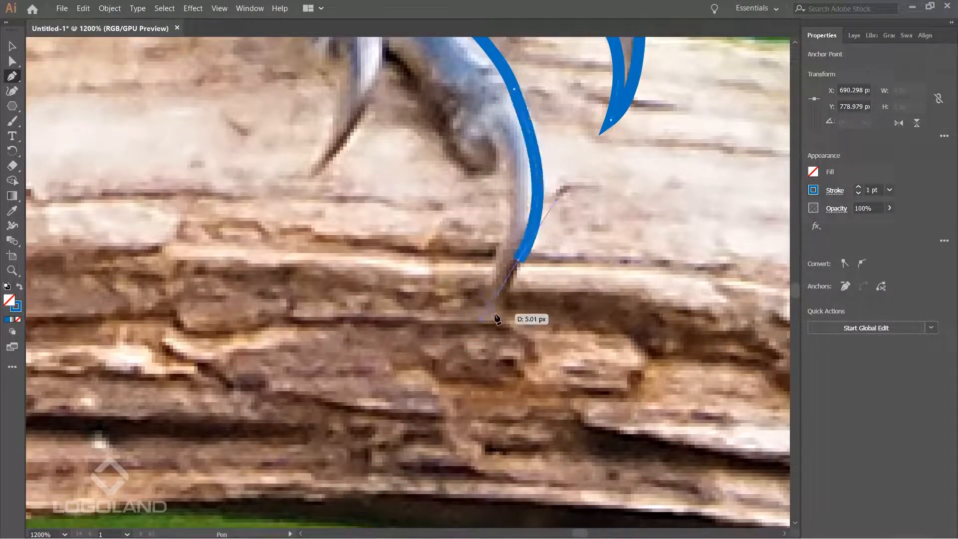
# Place a corner anchor at the middle claw's tip and trace the claw's inner edge back to the toe pad.
pyautogui.moveTo(518, 263); pyautogui.dragTo(518, 264)
pyautogui.click(506, 296)
pyautogui.moveTo(508, 227)
pyautogui.mouseDown()
pyautogui.moveTo(514, 299)
pyautogui.moveTo(512, 224)
pyautogui.moveTo(442, 219)
pyautogui.moveTo(425, 207)
pyautogui.mouseUp()
pyautogui.click(500, 215)
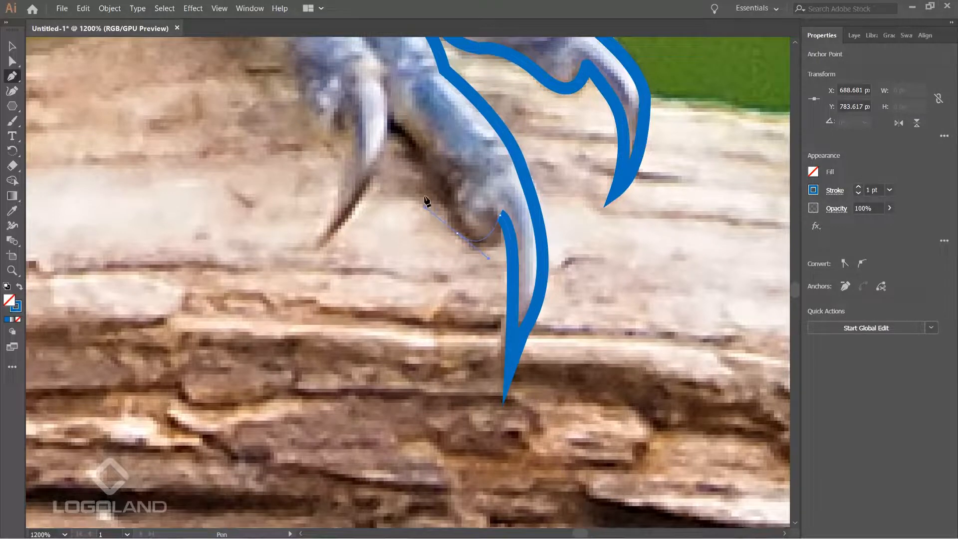
# Trace the middle toe's underside back to the inner toe and curve down its claw's outer edge to the tip.
pyautogui.moveTo(433, 161); pyautogui.dragTo(484, 219)
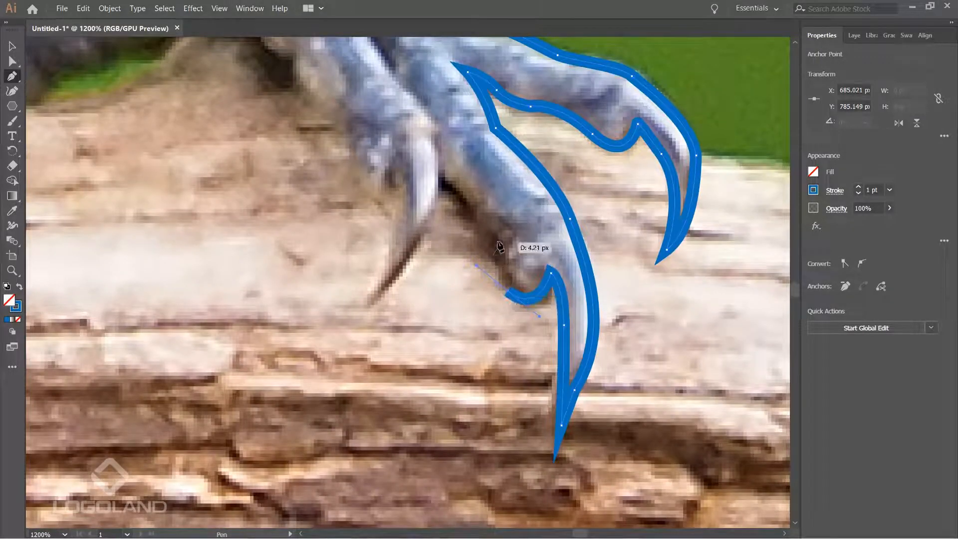
pyautogui.moveTo(448, 187); pyautogui.dragTo(357, 134)
pyautogui.moveTo(544, 244); pyautogui.dragTo(641, 220)
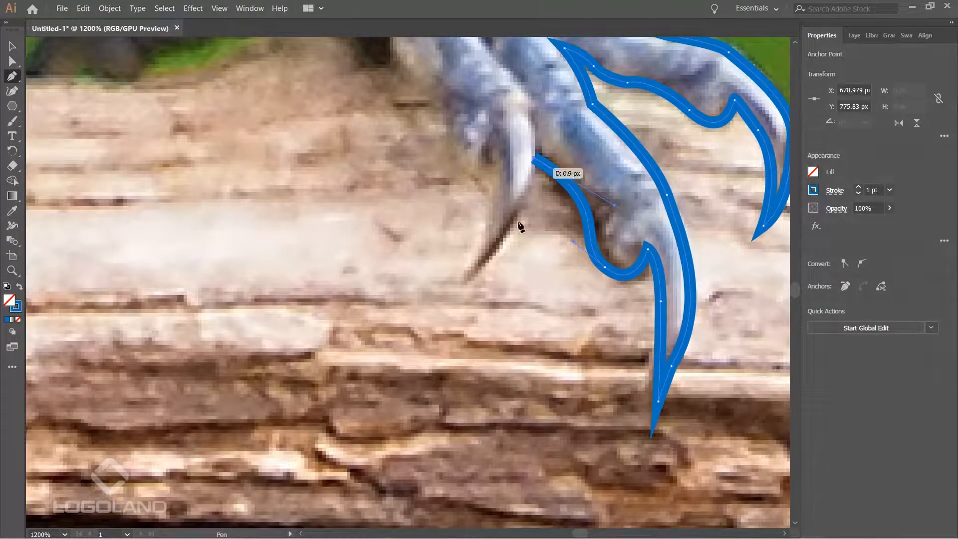
pyautogui.moveTo(467, 278); pyautogui.dragTo(430, 314)
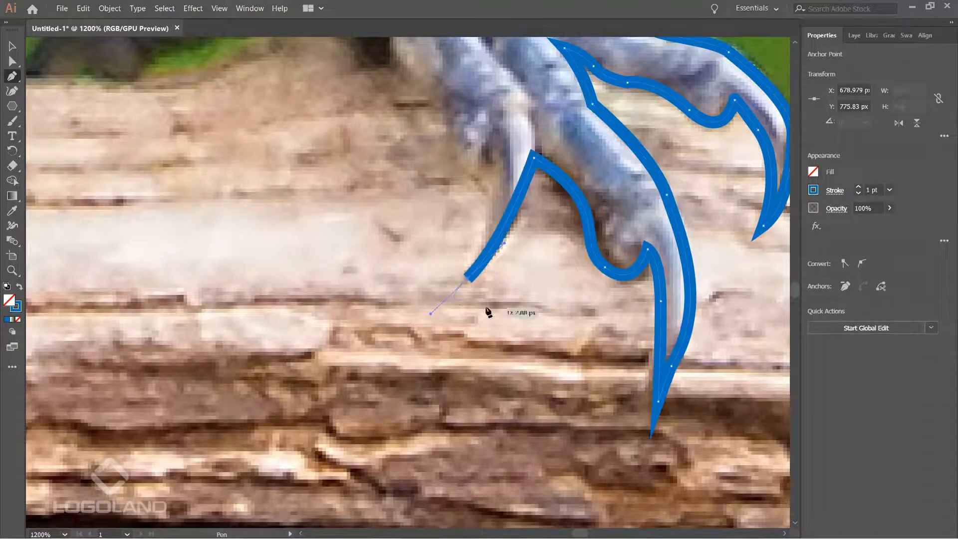
# Retrace the inner toe's claw along its inner edge and continue along the toe up to the underside of the foot.
pyautogui.scroll(3, 469, 282)
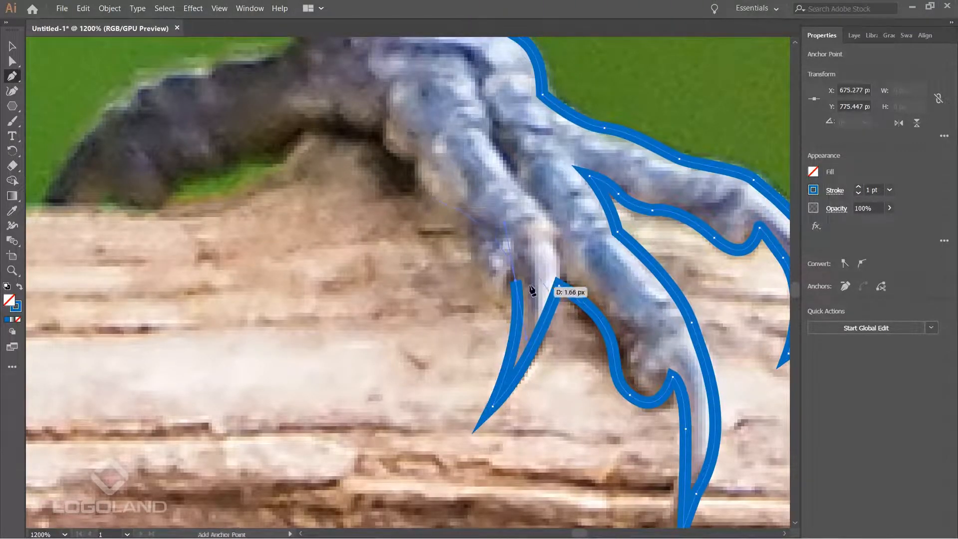
pyautogui.hotkey('ctrl', 'z')
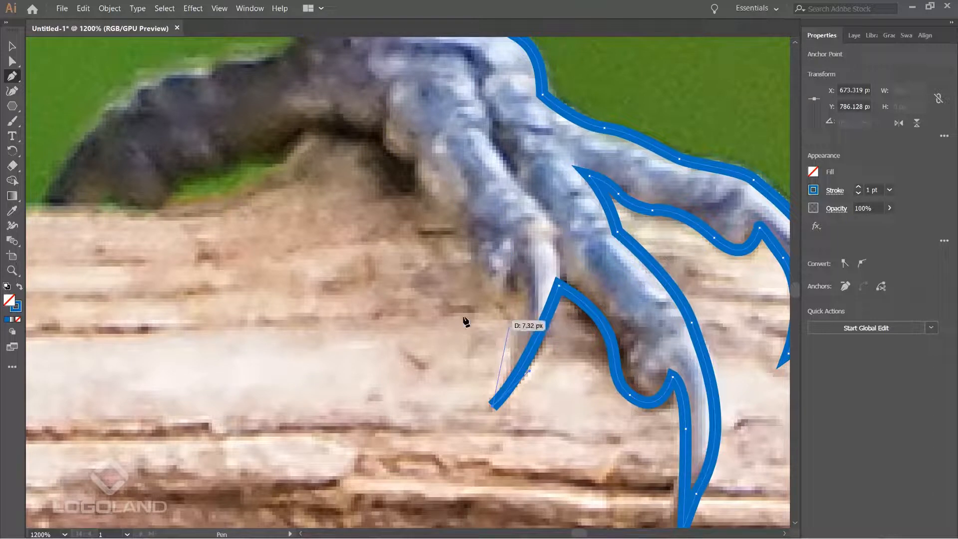
pyautogui.keyDown('ctrl'); pyautogui.click(512, 318); pyautogui.keyUp('ctrl')
pyautogui.moveTo(505, 285); pyautogui.dragTo(530, 322)
pyautogui.click(513, 318)
pyautogui.click(483, 283)
pyautogui.moveTo(484, 249)
pyautogui.mouseDown()
pyautogui.moveTo(474, 267)
pyautogui.moveTo(564, 289)
pyautogui.moveTo(492, 271)
pyautogui.mouseUp()
pyautogui.click(502, 297)
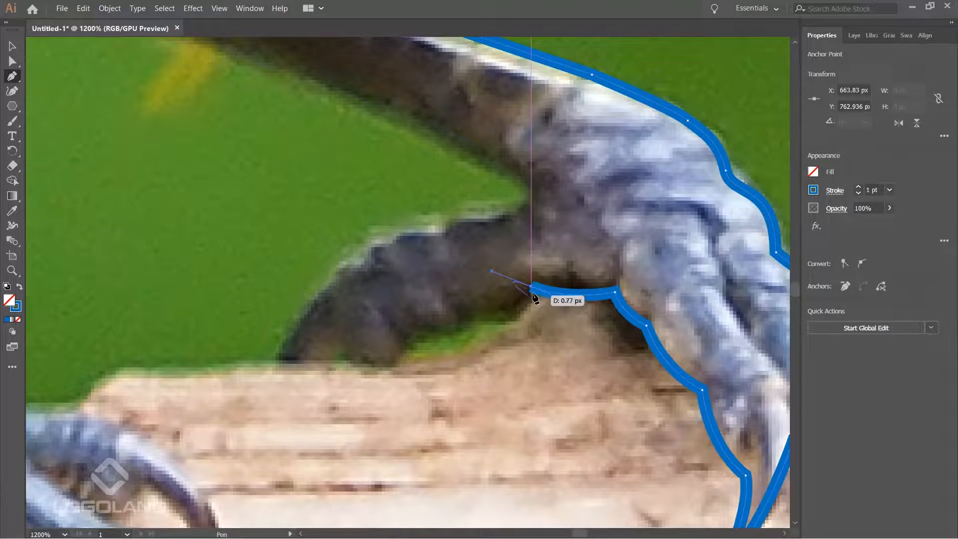
# Trace the hind toe's underside with short curves down to the branch and end at the toe's tip.
pyautogui.scroll(1, 496, 331)
pyautogui.moveTo(461, 331); pyautogui.dragTo(394, 331)
pyautogui.moveTo(465, 355); pyautogui.dragTo(549, 264)
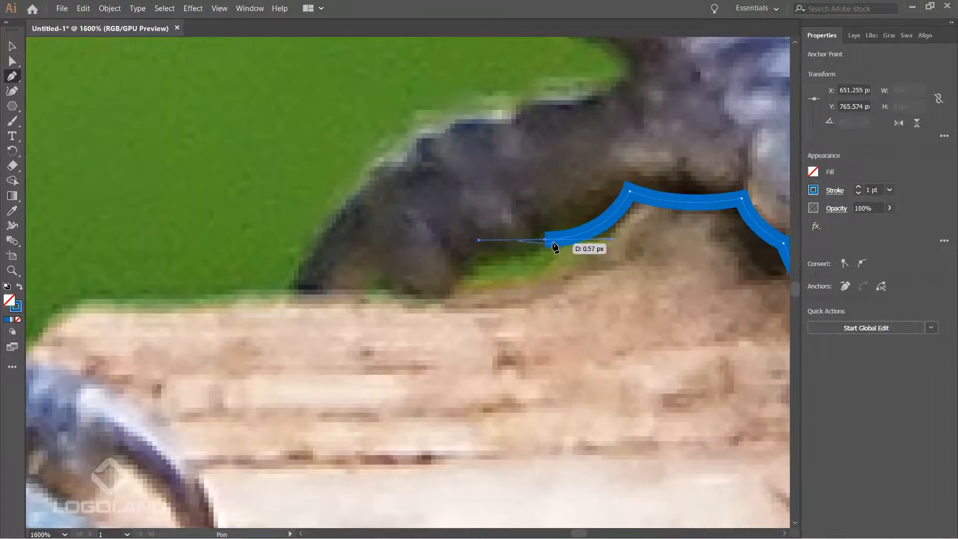
pyautogui.click(484, 263)
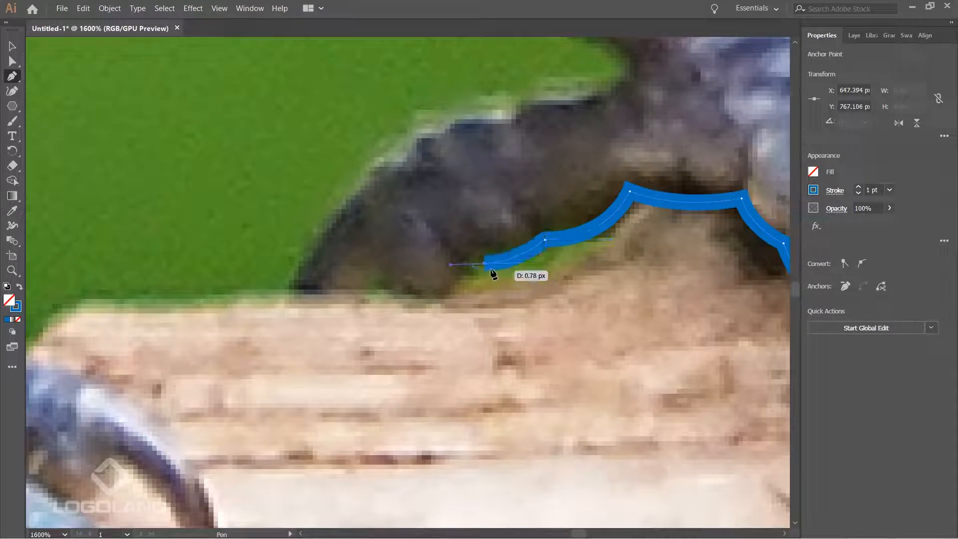
pyautogui.moveTo(408, 295)
pyautogui.mouseDown()
pyautogui.moveTo(363, 283)
pyautogui.moveTo(258, 299)
pyautogui.mouseUp()
pyautogui.click(407, 295)
pyautogui.hotkey('ctrl', 'z')
pyautogui.click(294, 295)
# Trace the hind toe's upper edge from its tip with short curved segments back toward the leg.
pyautogui.scroll(-2, 422, 243)
pyautogui.scroll(1, 391, 276)
pyautogui.scroll(1, 391, 278)
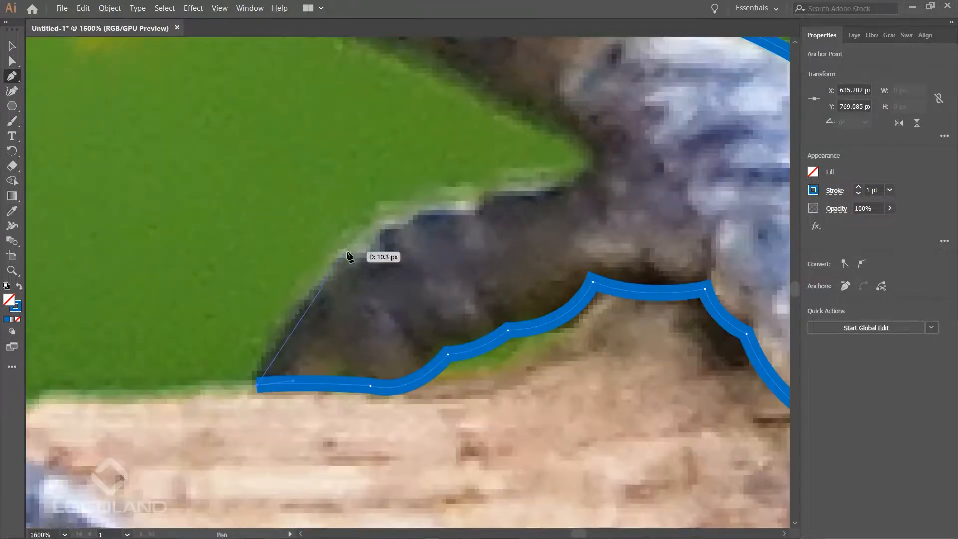
pyautogui.moveTo(351, 248); pyautogui.dragTo(413, 220)
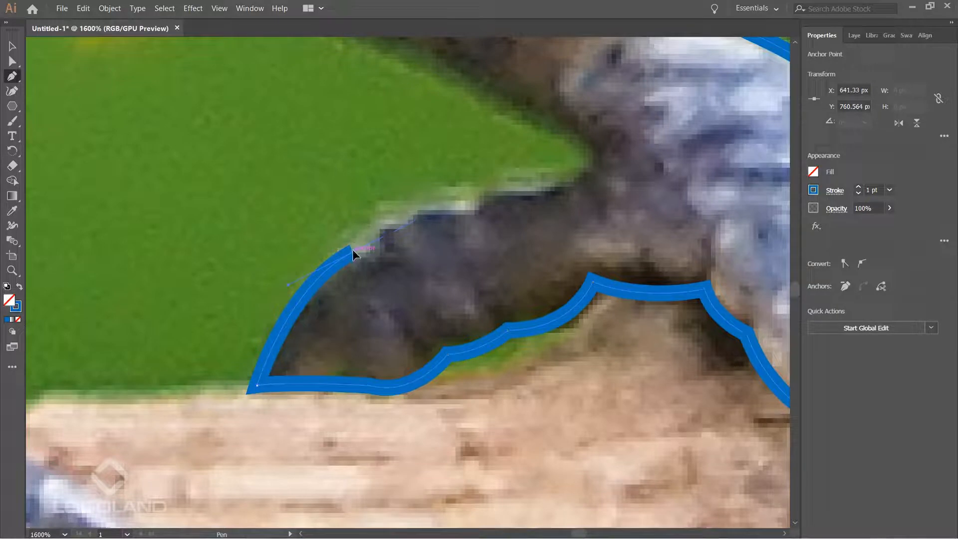
pyautogui.moveTo(489, 220); pyautogui.dragTo(397, 231)
pyautogui.hotkey('ctrl', 'z')
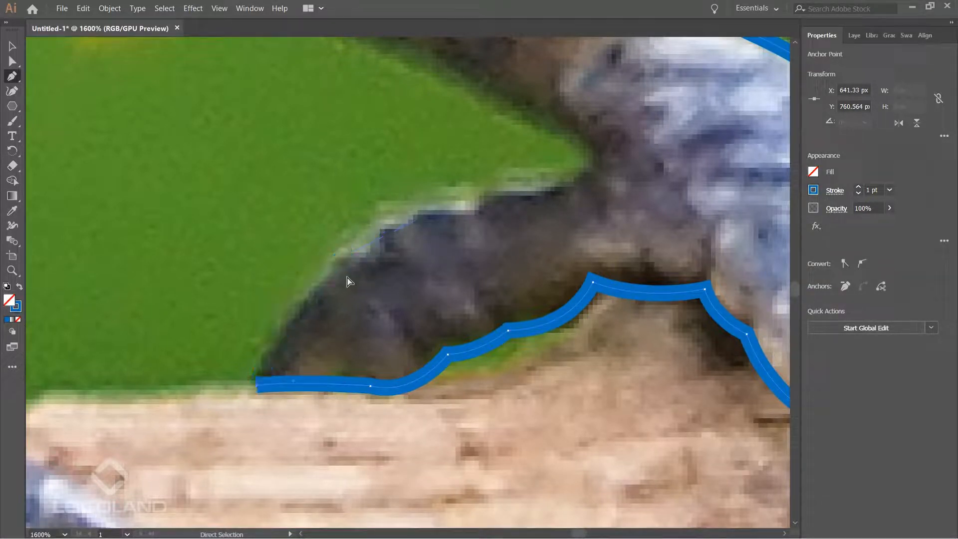
pyautogui.moveTo(381, 237)
pyautogui.mouseDown()
pyautogui.moveTo(390, 225)
pyautogui.moveTo(465, 209)
pyautogui.moveTo(516, 186)
pyautogui.mouseUp()
# Round the junction of hind toe and leg and trace the leg's lower edge up to the small yellow feather.
pyautogui.moveTo(577, 184)
pyautogui.mouseDown()
pyautogui.moveTo(609, 160)
pyautogui.moveTo(542, 120)
pyautogui.moveTo(672, 352)
pyautogui.mouseUp()
pyautogui.scroll(-2, 541, 128)
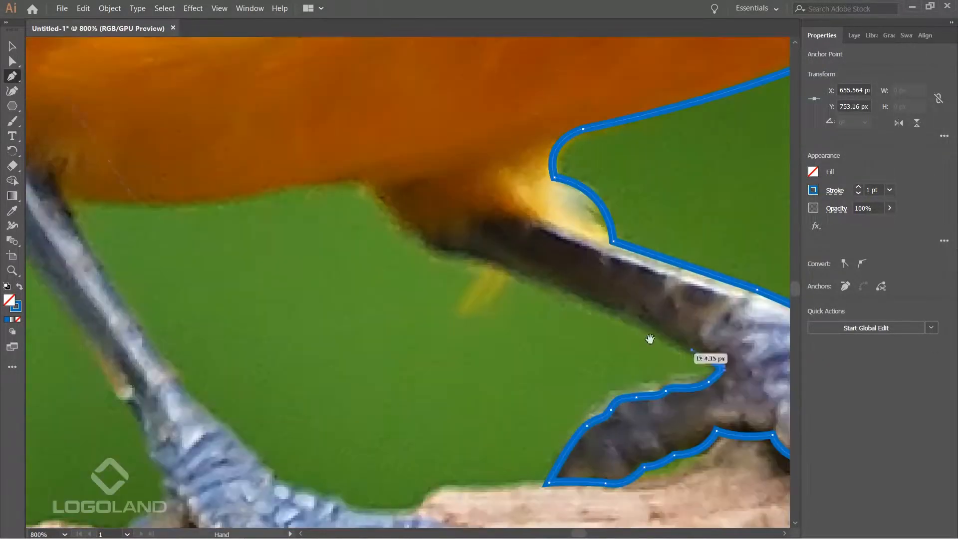
pyautogui.moveTo(494, 263); pyautogui.dragTo(433, 246)
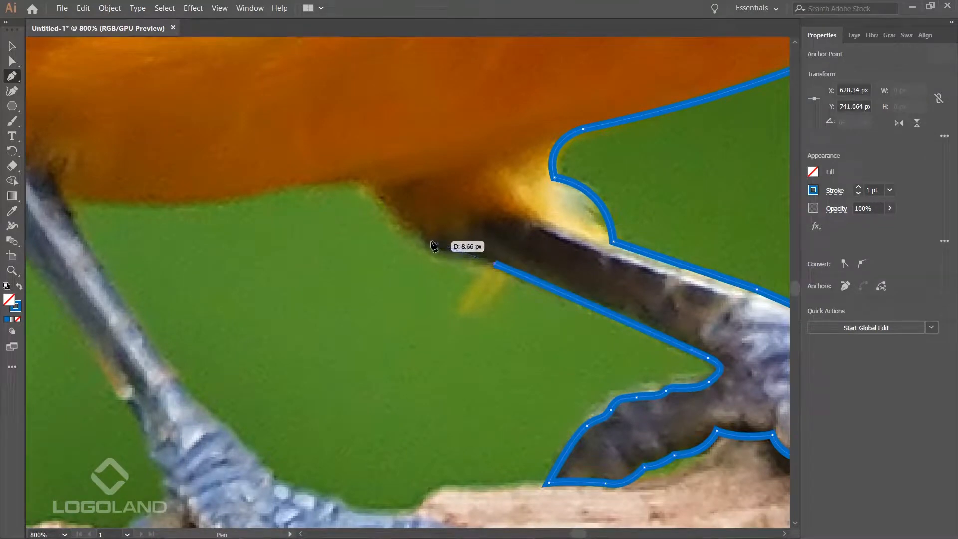
# Trace the dark feathers and belly's underside over to the front edge of the rear leg, ending in a corner point.
pyautogui.moveTo(372, 186); pyautogui.dragTo(627, 240)
pyautogui.scroll(2, 574, 236)
pyautogui.scroll(-2, 516, 235)
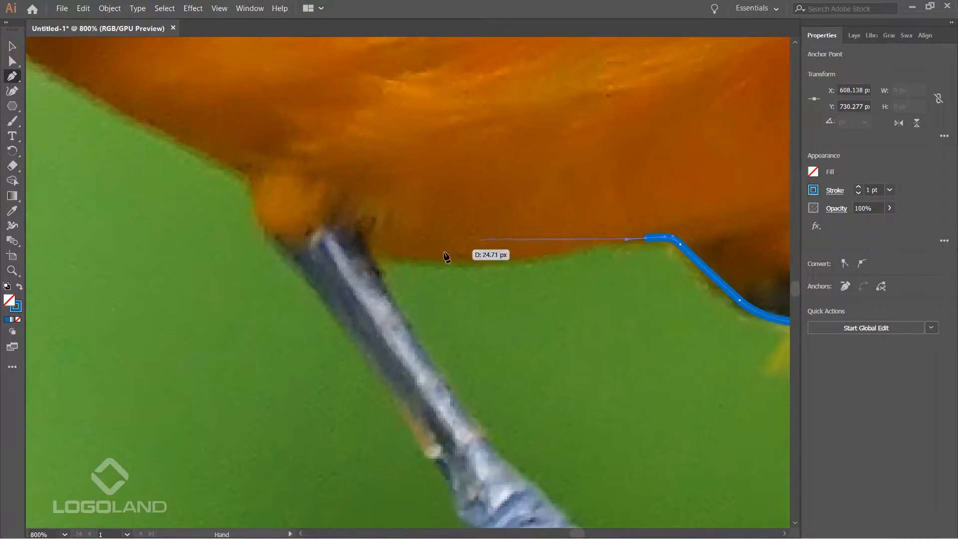
pyautogui.moveTo(374, 258); pyautogui.dragTo(359, 248)
pyautogui.moveTo(334, 240); pyautogui.dragTo(335, 240)
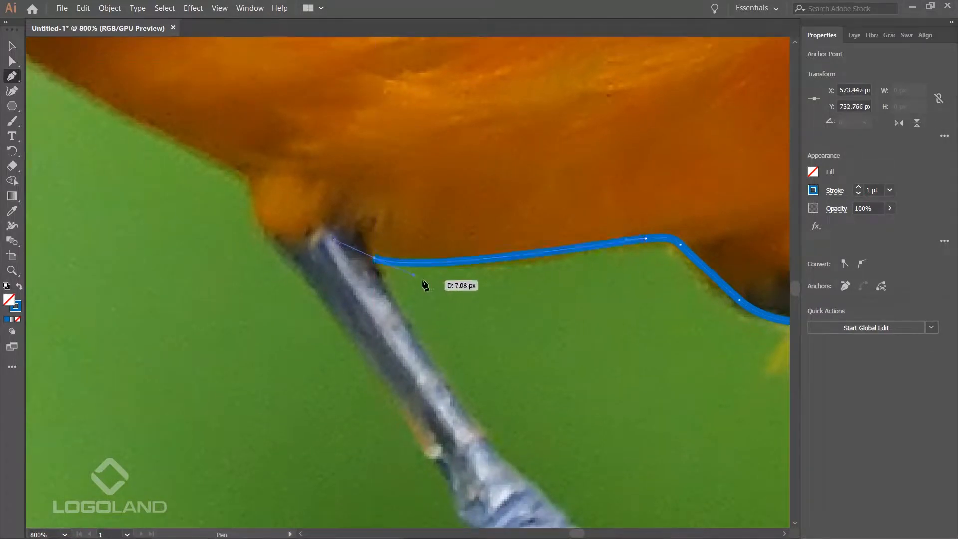
pyautogui.click(375, 257)
# Trace the rear leg's front edge from the belly down to the top of the foot.
pyautogui.moveTo(448, 327); pyautogui.dragTo(396, 200)
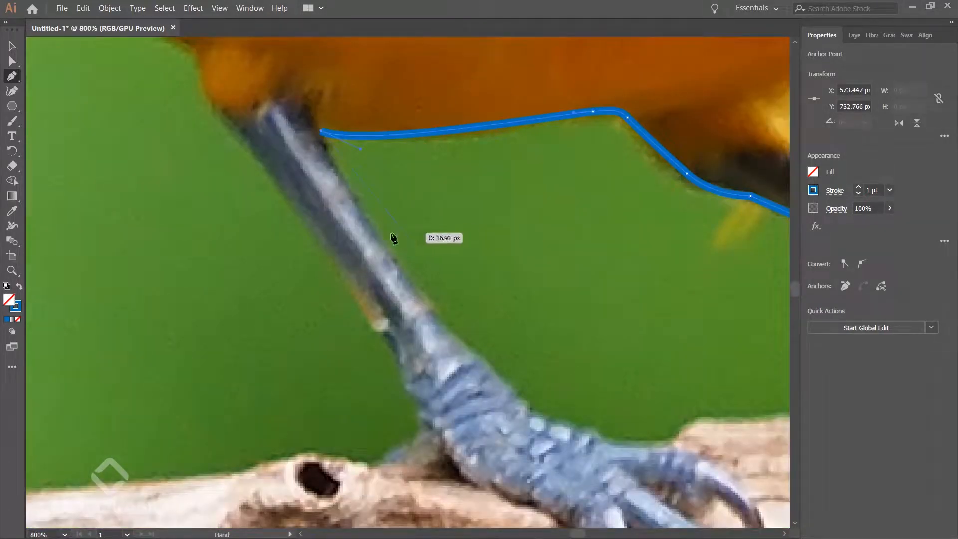
pyautogui.moveTo(454, 327); pyautogui.dragTo(488, 365)
pyautogui.moveTo(525, 403); pyautogui.dragTo(526, 404)
pyautogui.moveTo(532, 405); pyautogui.dragTo(473, 261)
pyautogui.scroll(1, 473, 260)
# Redraw the curve over the top of the rear foot, ending at the base of the outer toe.
pyautogui.click(483, 277)
pyautogui.moveTo(659, 333)
pyautogui.mouseDown()
pyautogui.moveTo(539, 320)
pyautogui.moveTo(598, 305)
pyautogui.mouseUp()
pyautogui.hotkey('ctrl', 'z')
pyautogui.hotkey('ctrl', 'z')
pyautogui.moveTo(347, 246); pyautogui.dragTo(406, 313)
pyautogui.hotkey('ctrl', 'z')
pyautogui.moveTo(498, 344); pyautogui.dragTo(491, 299)
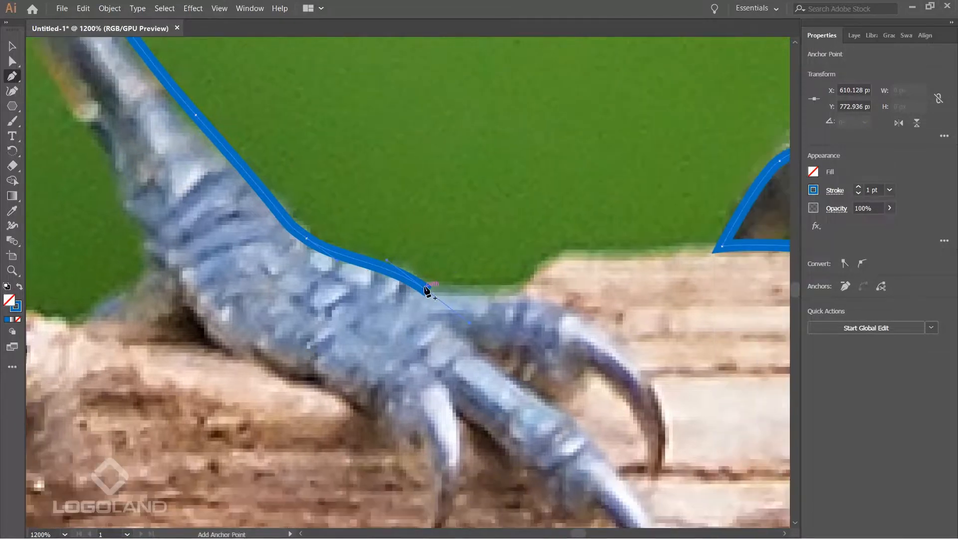
# Turn the last anchor at the outer toe's base into a corner point by removing its outgoing handle.
pyautogui.click(557, 294)
pyautogui.hotkey('ctrl', 'z')
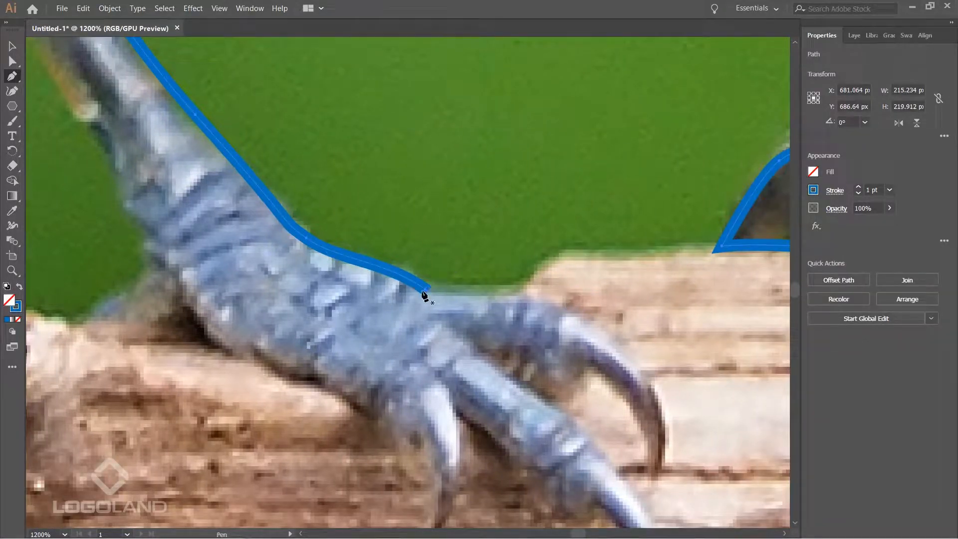
pyautogui.click(425, 291)
pyautogui.hotkey('ctrl', 'z')
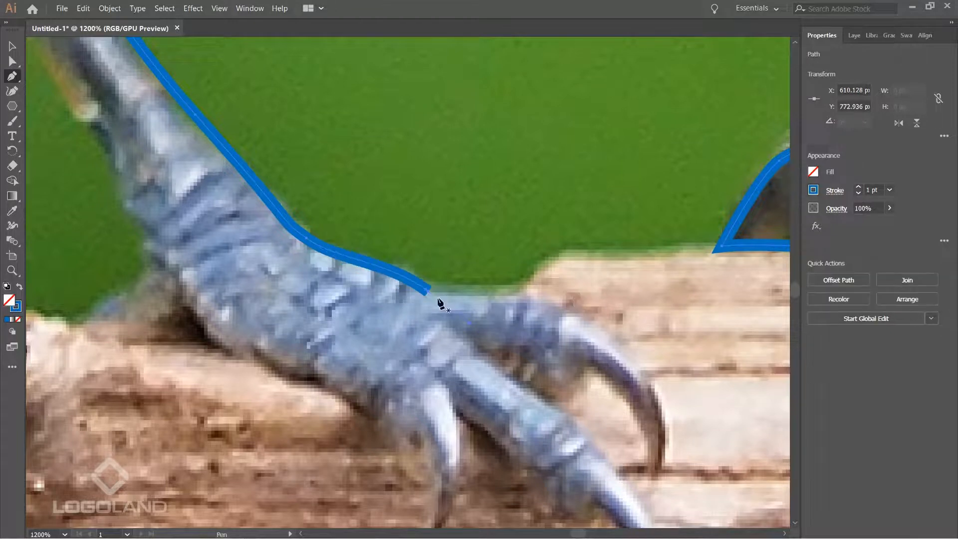
pyautogui.scroll(5, 442, 298)
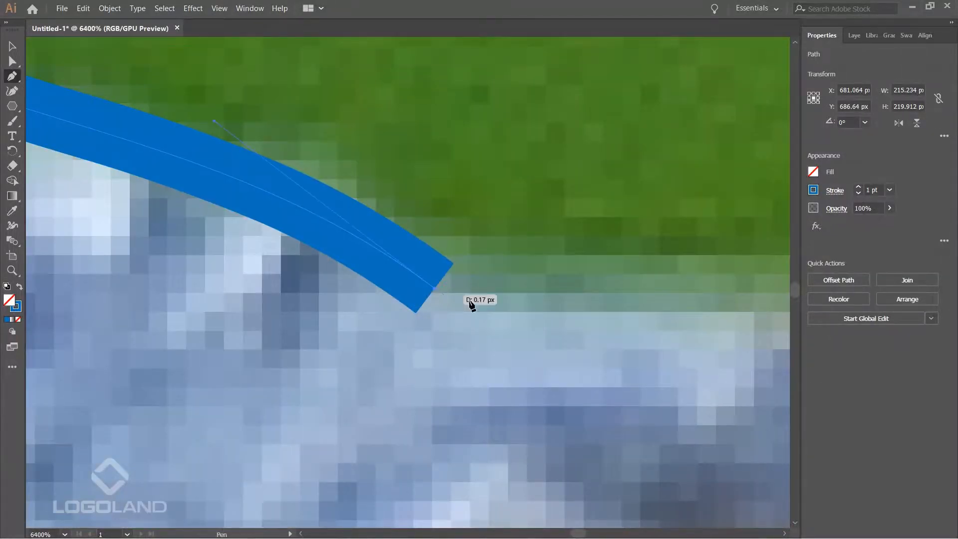
pyautogui.scroll(-5, 493, 305)
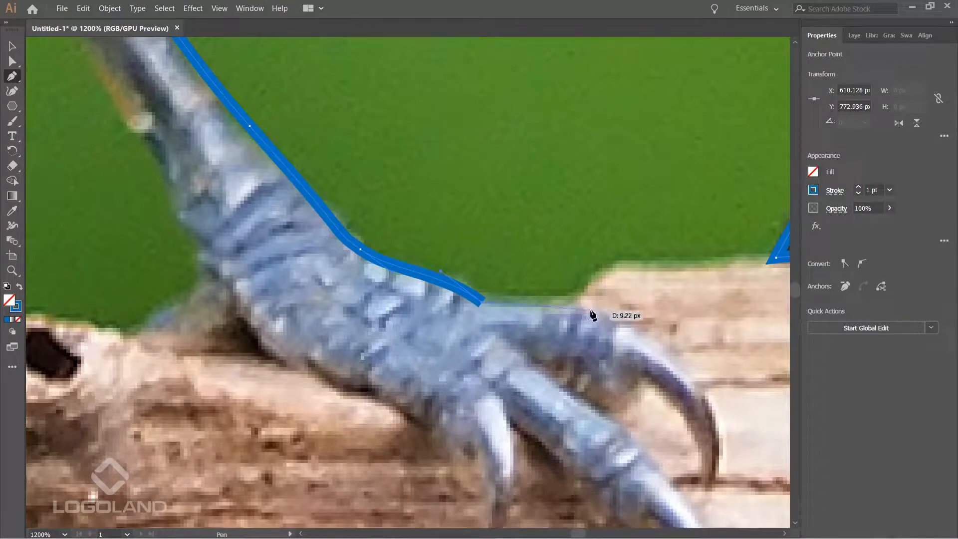
# Trace the outer toe's upper edge and over its knuckle to the base of the claw.
pyautogui.moveTo(649, 302); pyautogui.dragTo(649, 300)
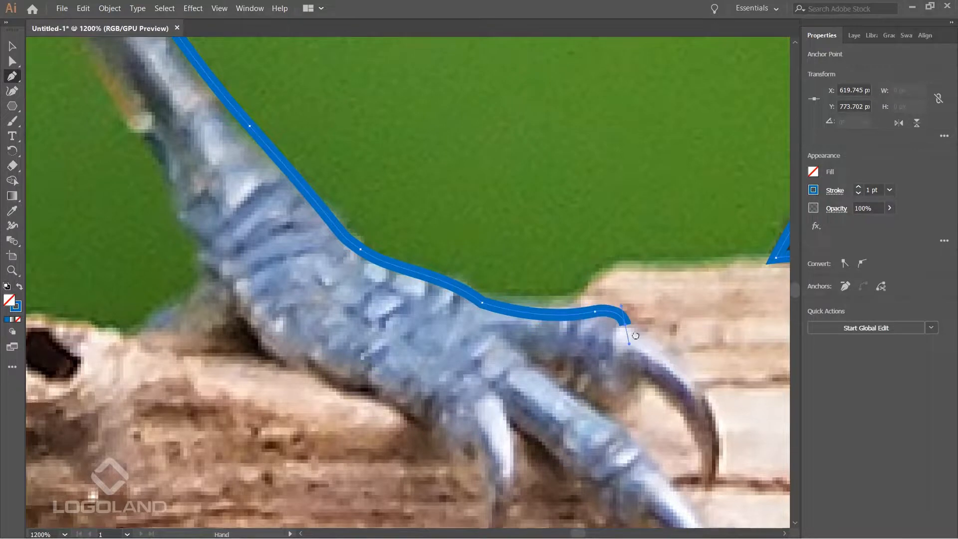
pyautogui.moveTo(636, 335); pyautogui.dragTo(578, 243)
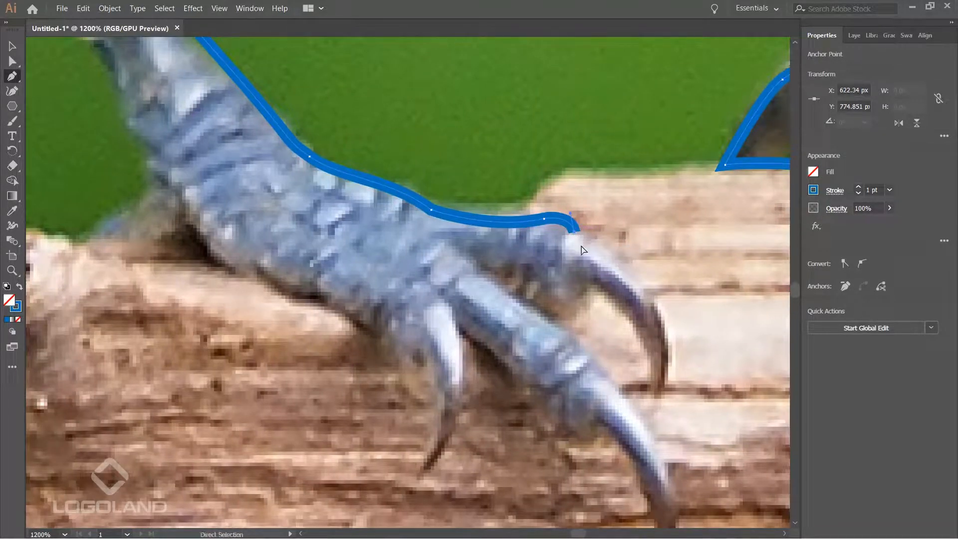
pyautogui.hotkey('ctrl', 'z')
pyautogui.moveTo(579, 290); pyautogui.dragTo(604, 255)
pyautogui.moveTo(615, 288); pyautogui.dragTo(616, 289)
# Trace the outer toe's claw along its outer edge and round its tip.
pyautogui.moveTo(600, 250); pyautogui.dragTo(650, 308)
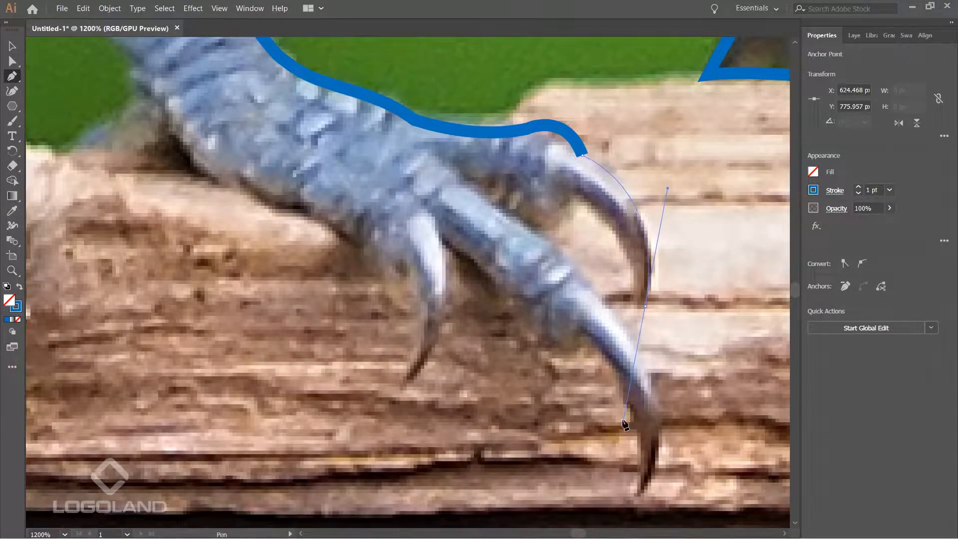
pyautogui.moveTo(622, 423); pyautogui.dragTo(624, 422)
pyautogui.click(647, 306)
pyautogui.hotkey('ctrl', '=')
pyautogui.moveTo(629, 338); pyautogui.dragTo(629, 307)
pyautogui.moveTo(629, 305); pyautogui.dragTo(627, 259)
# Trace the claw's inner edge and the outer toe's underside back to a corner where the middle toe begins.
pyautogui.moveTo(530, 154); pyautogui.dragTo(610, 314)
pyautogui.moveTo(595, 254); pyautogui.dragTo(548, 213)
pyautogui.moveTo(591, 253); pyautogui.dragTo(595, 253)
pyautogui.moveTo(545, 313); pyautogui.dragTo(442, 232)
pyautogui.click(367, 232)
pyautogui.moveTo(494, 334); pyautogui.dragTo(409, 158)
# Trace the middle toe's upper edge and continue along its claw's outer edge to the tip.
pyautogui.moveTo(455, 190); pyautogui.dragTo(496, 227)
pyautogui.moveTo(563, 306); pyautogui.dragTo(586, 345)
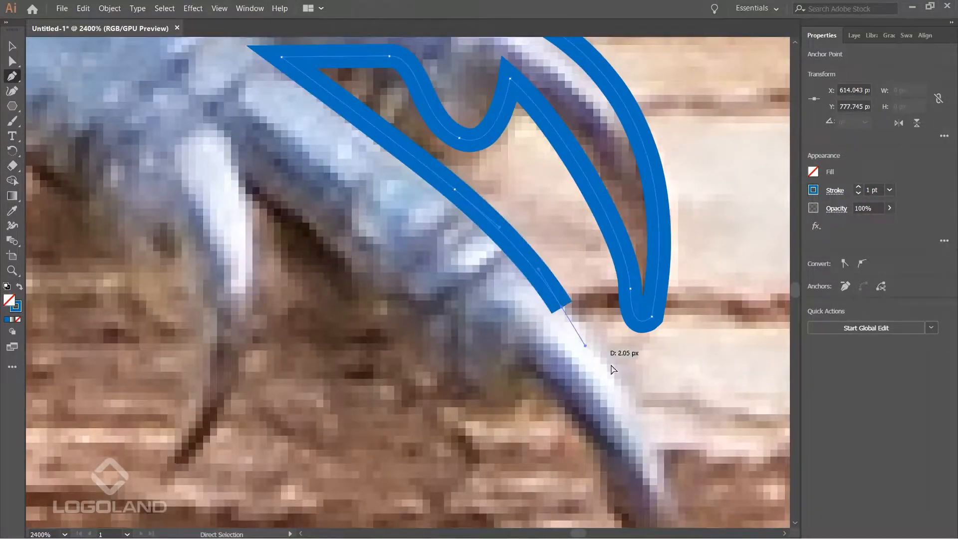
pyautogui.scroll(-2, 607, 364)
pyautogui.scroll(-6, 619, 345)
pyautogui.keyDown('ctrl'); pyautogui.click(581, 322); pyautogui.keyUp('ctrl')
pyautogui.moveTo(524, 438); pyautogui.dragTo(517, 448)
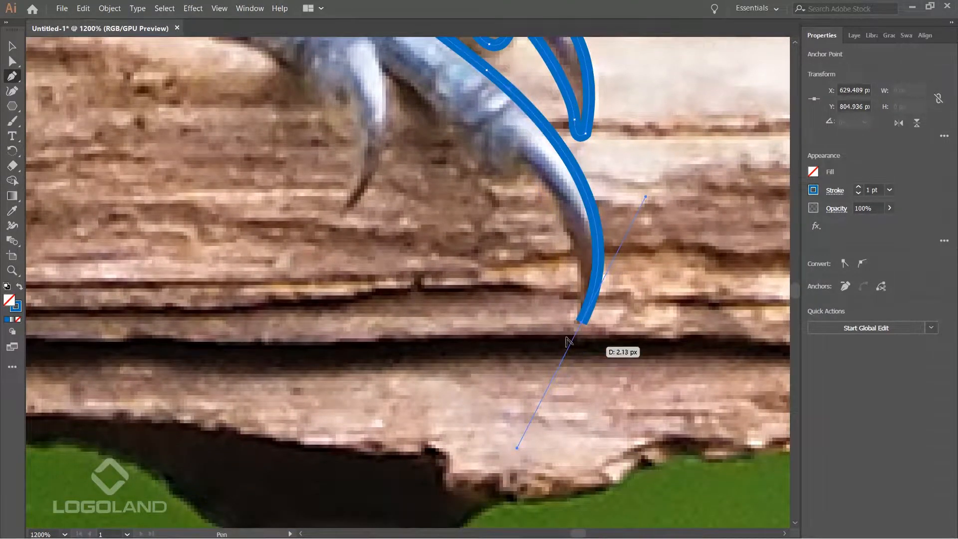
# Trace the middle claw's inner edge and the toe's underside back to the base of the inner toe.
pyautogui.scroll(1, 565, 265)
pyautogui.moveTo(578, 336); pyautogui.dragTo(531, 239)
pyautogui.moveTo(567, 289)
pyautogui.mouseDown()
pyautogui.moveTo(581, 298)
pyautogui.moveTo(558, 278)
pyautogui.moveTo(513, 285)
pyautogui.moveTo(499, 298)
pyautogui.moveTo(452, 229)
pyautogui.mouseUp()
pyautogui.click(400, 196)
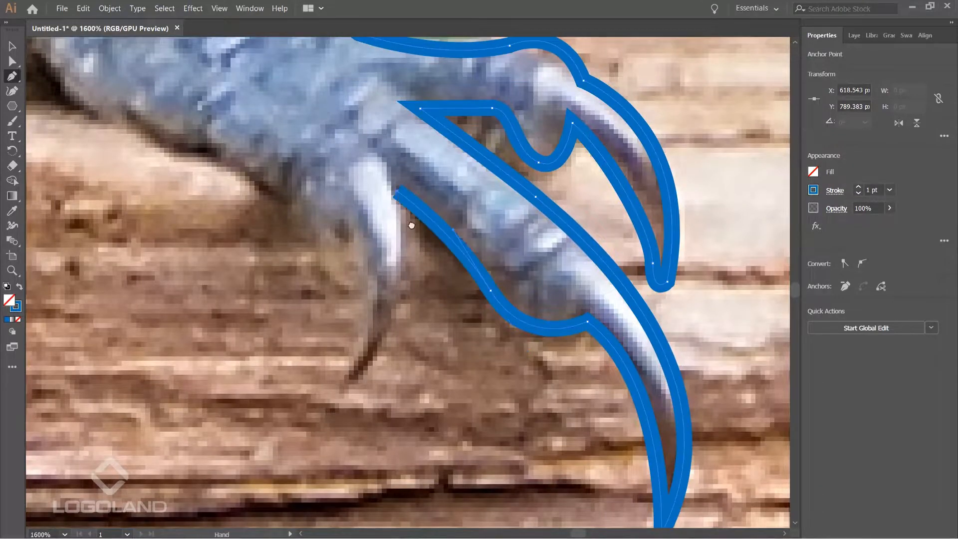
pyautogui.scroll(1, 619, 274)
# Trace the inner toe's claw down to a corner at its tip and back up its other edge to the foot.
pyautogui.moveTo(526, 390); pyautogui.dragTo(460, 439)
pyautogui.click(526, 389)
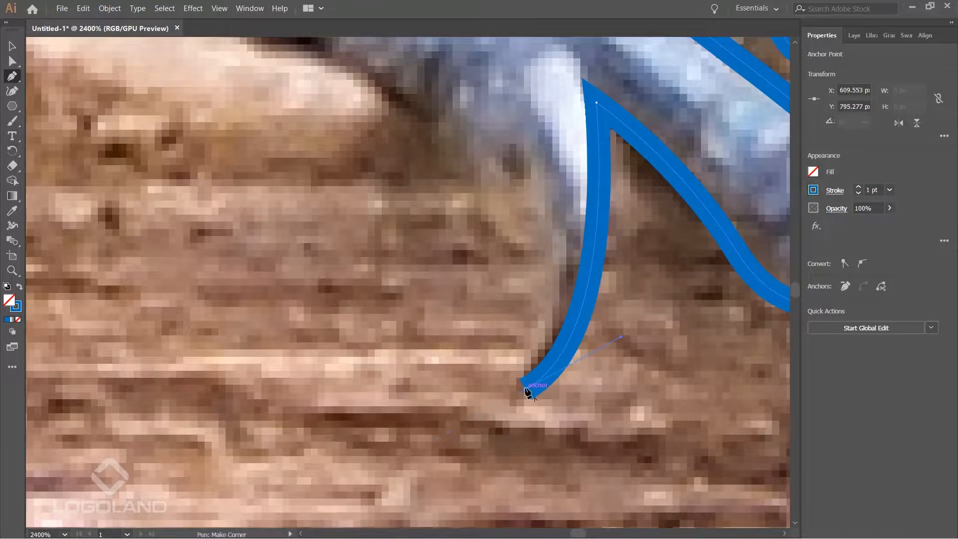
pyautogui.scroll(-1, 525, 387)
pyautogui.scroll(2, 578, 332)
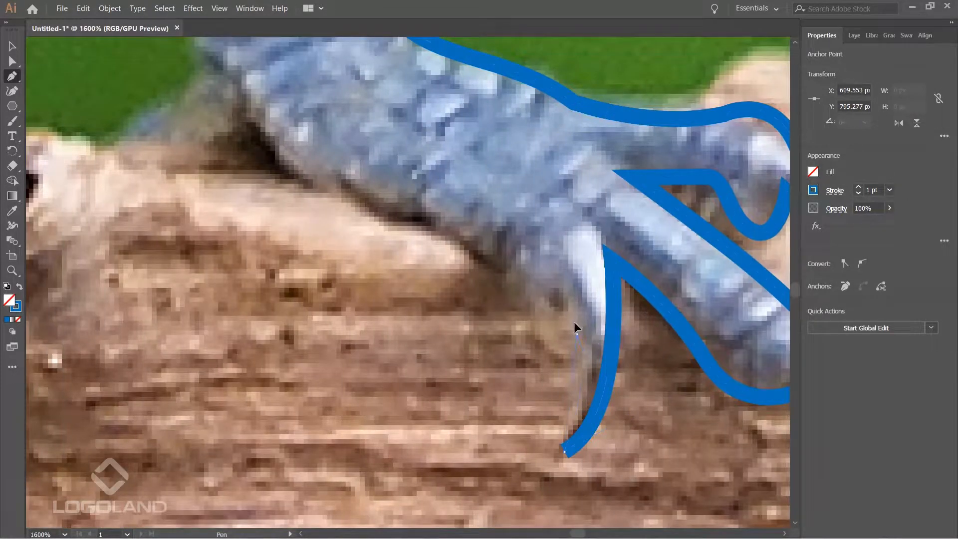
pyautogui.moveTo(556, 283); pyautogui.dragTo(555, 277)
pyautogui.moveTo(499, 261); pyautogui.dragTo(653, 358)
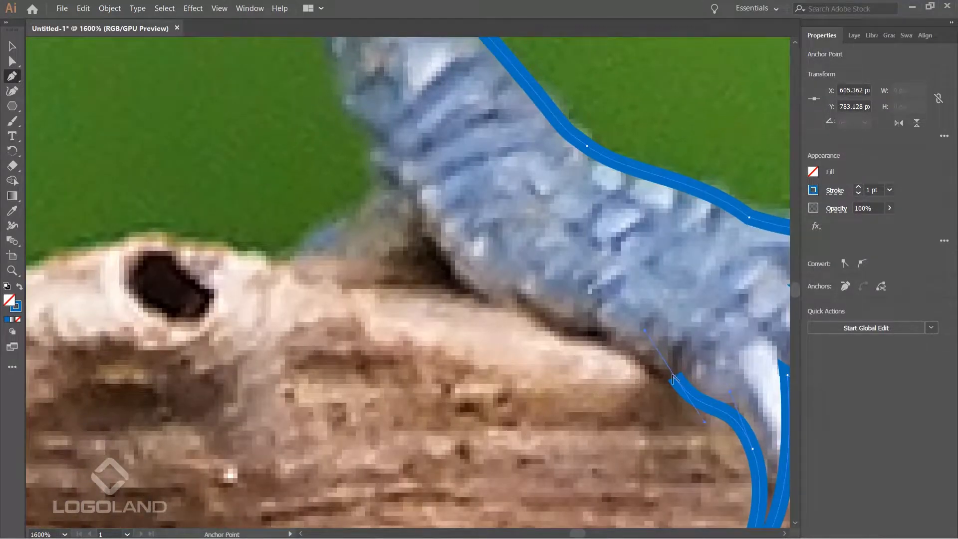
# Trace the underside of the rear foot with short curves along the branch toward the heel.
pyautogui.click(673, 377)
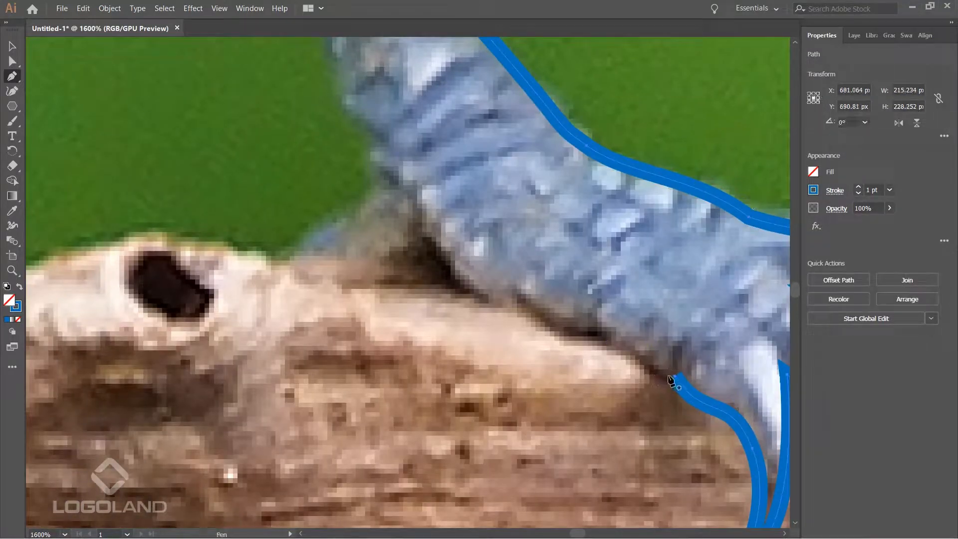
pyautogui.moveTo(603, 342); pyautogui.dragTo(592, 329)
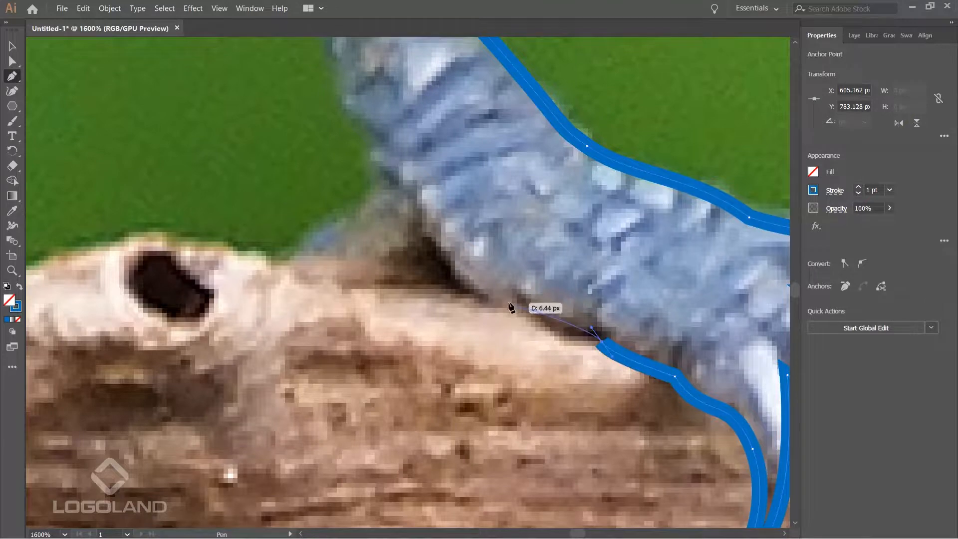
pyautogui.scroll(-5, 480, 272)
pyautogui.scroll(5, 480, 272)
pyautogui.moveTo(553, 319); pyautogui.dragTo(532, 302)
# Trace around the visible hind toe behind the foot and continue up the back of the ankle.
pyautogui.click(557, 359)
pyautogui.click(440, 363)
pyautogui.scroll(3, 499, 375)
pyautogui.moveTo(527, 368); pyautogui.dragTo(518, 387)
pyautogui.moveTo(503, 342); pyautogui.dragTo(490, 316)
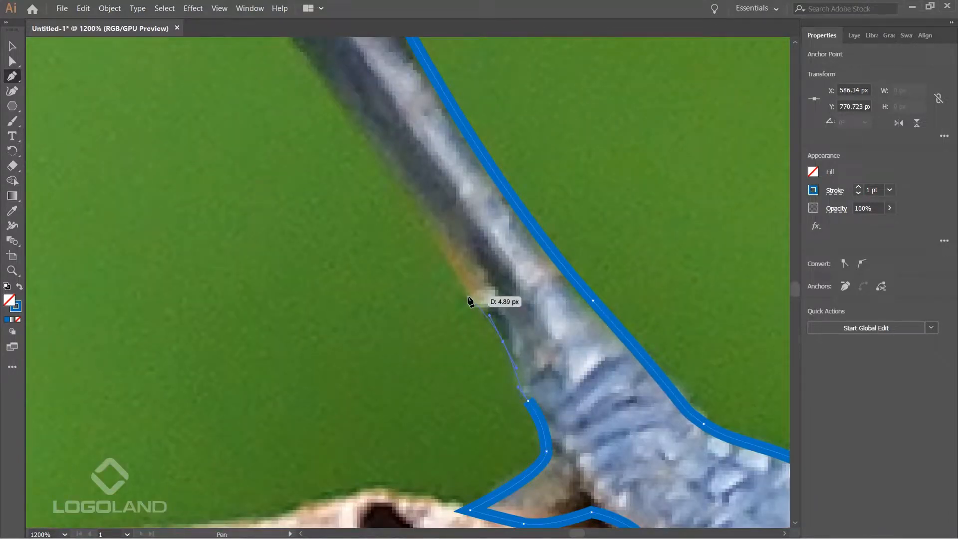
# Trace the rear leg's back edge up past the orange thigh feathers to the belly.
pyautogui.scroll(-5, 469, 300)
pyautogui.scroll(4, 469, 364)
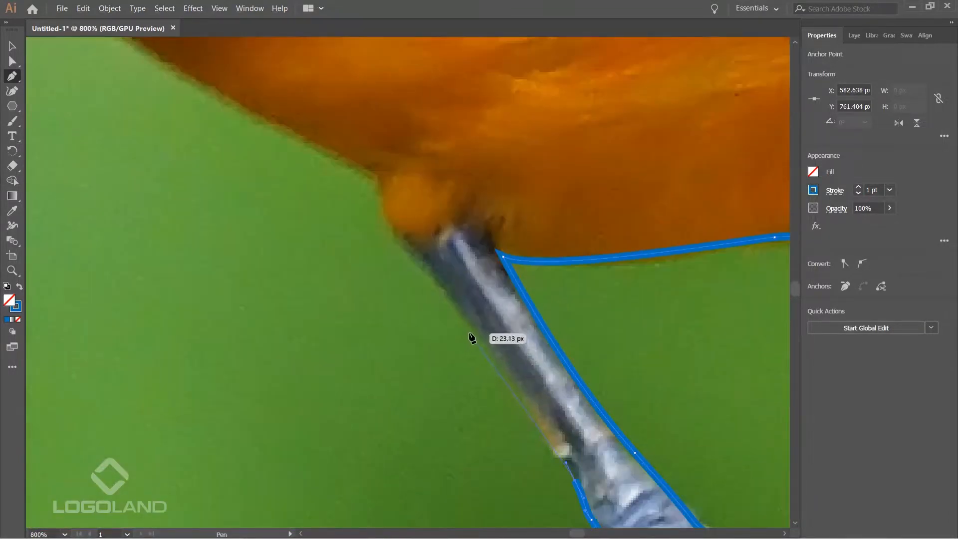
pyautogui.click(390, 223)
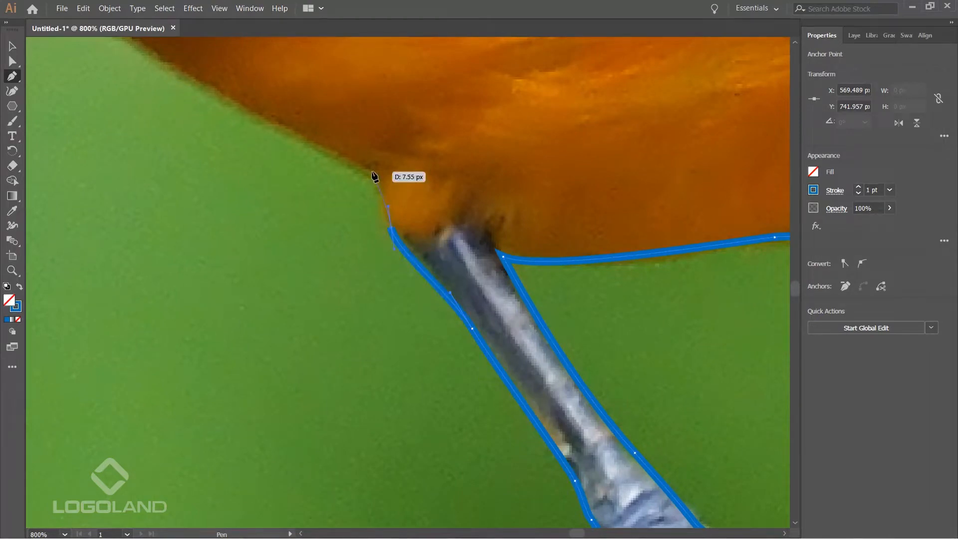
pyautogui.click(372, 176)
# Trace the belly's edge behind the rear leg with one curve, swinging its handles until it fits the outline.
pyautogui.scroll(-1, 363, 201)
pyautogui.moveTo(363, 201); pyautogui.dragTo(539, 336)
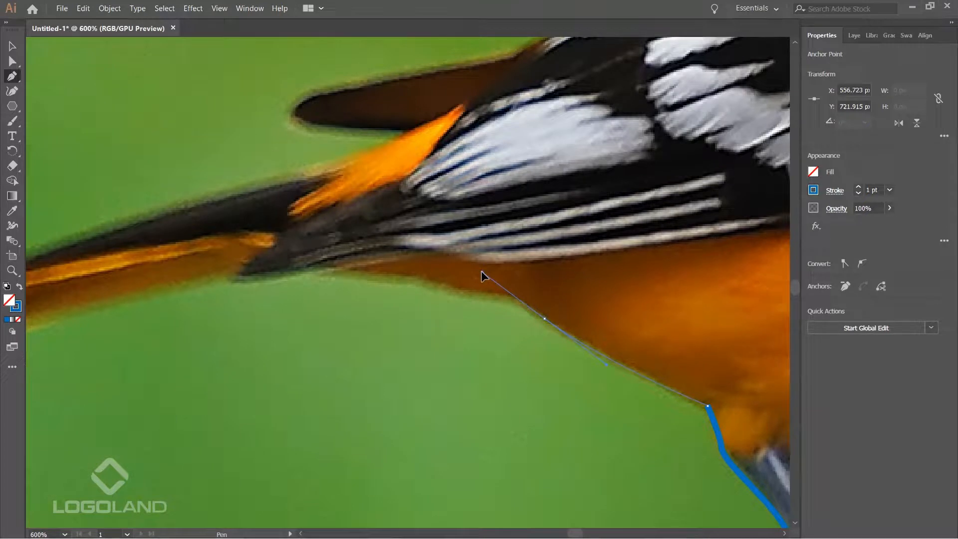
pyautogui.moveTo(481, 270); pyautogui.dragTo(604, 192)
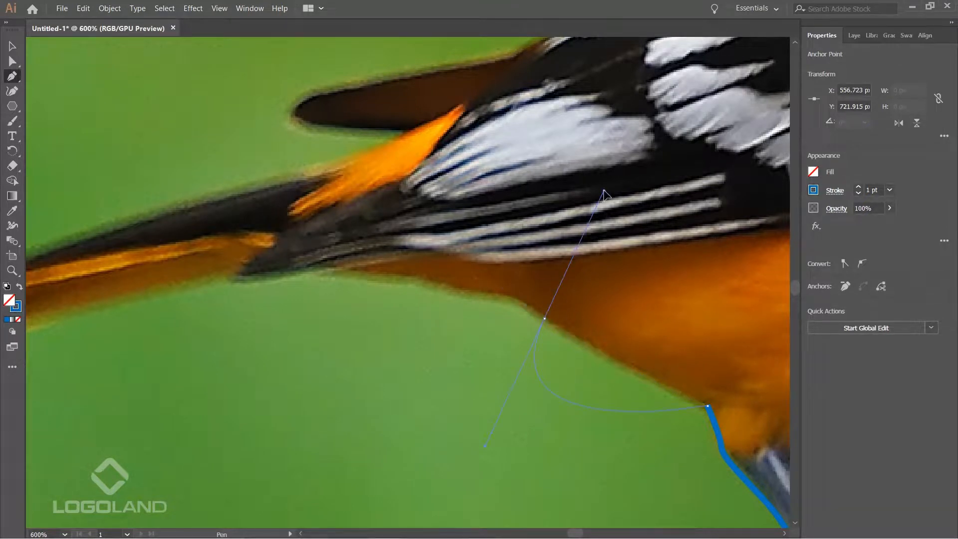
pyautogui.moveTo(370, 376); pyautogui.dragTo(451, 259)
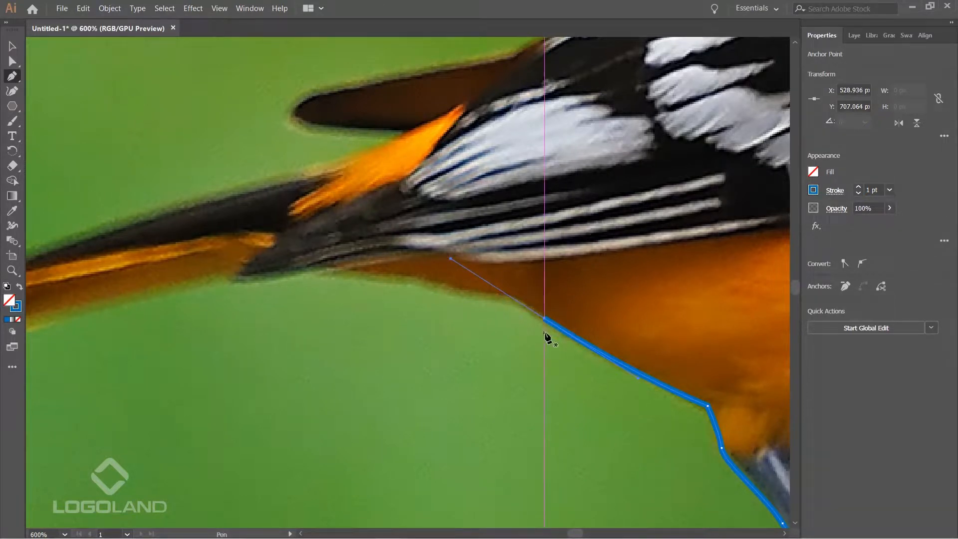
# Trace the rear belly's lower edge and the dark wing tip up to the start of the tail.
pyautogui.scroll(1, 513, 313)
pyautogui.moveTo(462, 297); pyautogui.dragTo(413, 291)
pyautogui.click(261, 269)
pyautogui.moveTo(260, 269); pyautogui.dragTo(609, 290)
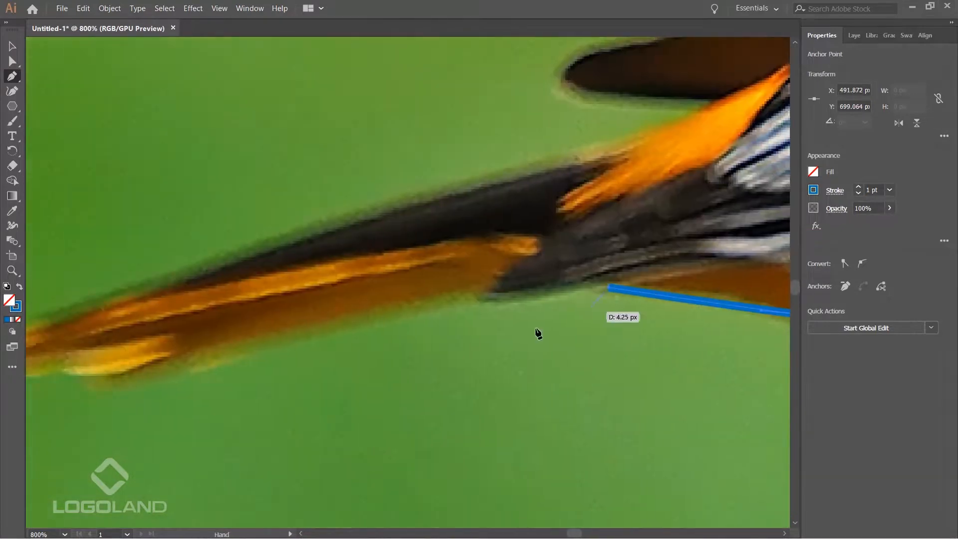
pyautogui.click(499, 307)
pyautogui.click(475, 297)
pyautogui.moveTo(403, 308); pyautogui.dragTo(565, 278)
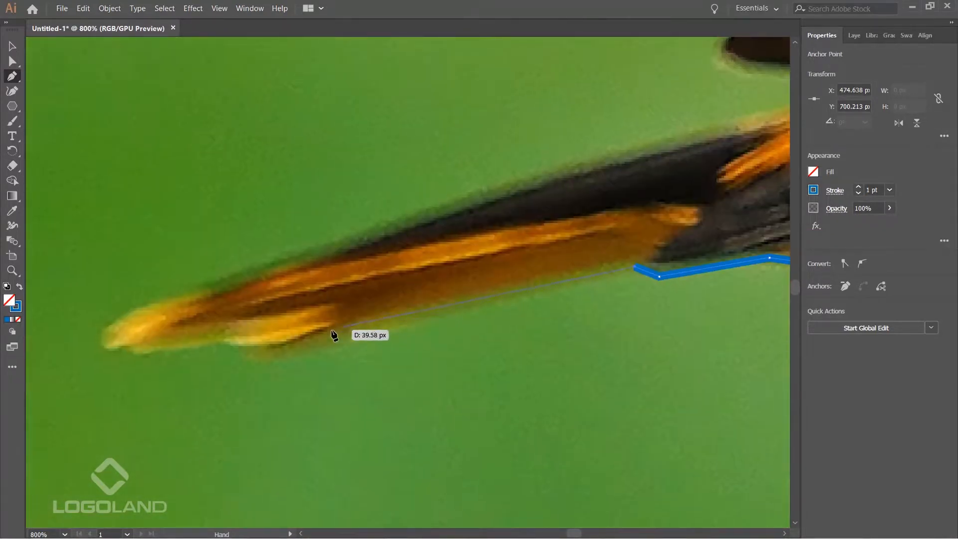
# Trace the tail's lower edge and round the tail's tip.
pyautogui.moveTo(276, 345); pyautogui.dragTo(424, 344)
pyautogui.click(222, 344)
pyautogui.moveTo(308, 355); pyautogui.dragTo(302, 322)
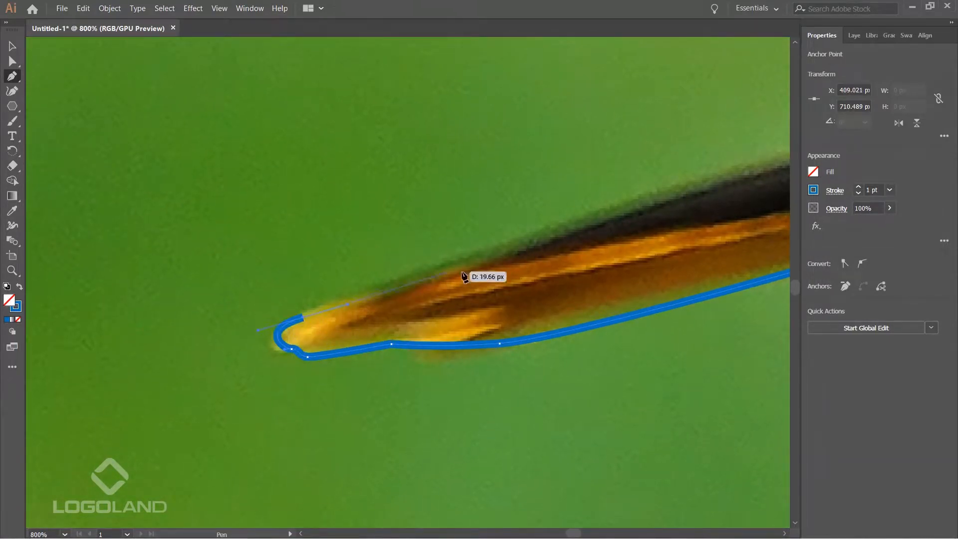
# Trace the tail's upper edge back to a corner point at the orange rump feathers.
pyautogui.moveTo(541, 271); pyautogui.dragTo(343, 355)
pyautogui.moveTo(461, 283)
pyautogui.mouseDown()
pyautogui.moveTo(577, 247)
pyautogui.moveTo(239, 372)
pyautogui.mouseUp()
pyautogui.moveTo(460, 302); pyautogui.dragTo(456, 299)
pyautogui.click(464, 302)
# Trace the projecting dark feather above the tail along its lower edge, around its tip and along its upper edge.
pyautogui.moveTo(352, 291); pyautogui.dragTo(345, 291)
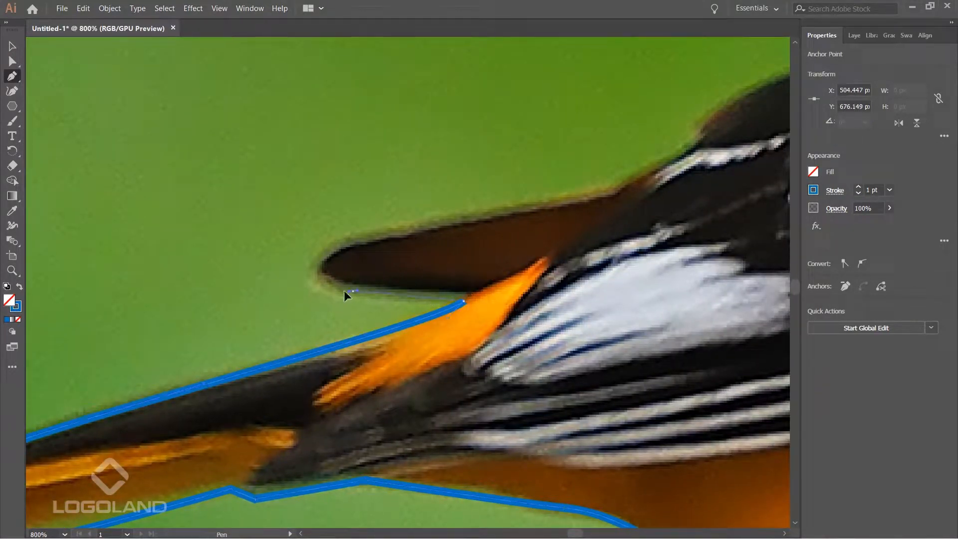
pyautogui.moveTo(348, 245); pyautogui.dragTo(378, 240)
pyautogui.moveTo(533, 208); pyautogui.dragTo(274, 342)
# Trace the wing's upper edge with short curves past the white feather patches to the start of the back.
pyautogui.moveTo(362, 319); pyautogui.dragTo(400, 298)
pyautogui.moveTo(446, 269); pyautogui.dragTo(467, 257)
pyautogui.moveTo(508, 221); pyautogui.dragTo(303, 333)
pyautogui.scroll(1, 356, 280)
pyautogui.click(456, 231)
pyautogui.moveTo(374, 275); pyautogui.dragTo(436, 237)
pyautogui.scroll(-2, 554, 204)
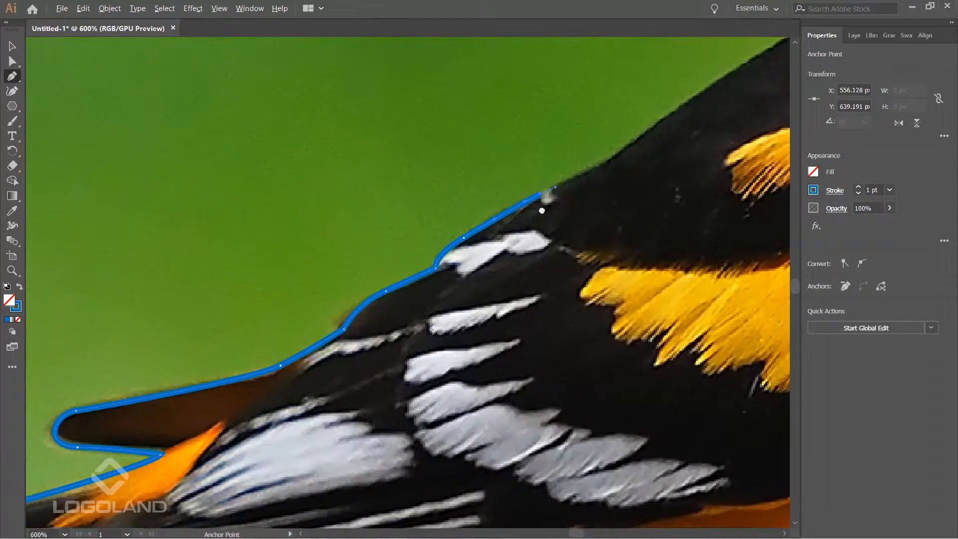
# Trace the black upper back with long smooth curves toward the nape.
pyautogui.moveTo(541, 205); pyautogui.dragTo(261, 433)
pyautogui.moveTo(376, 353); pyautogui.dragTo(420, 322)
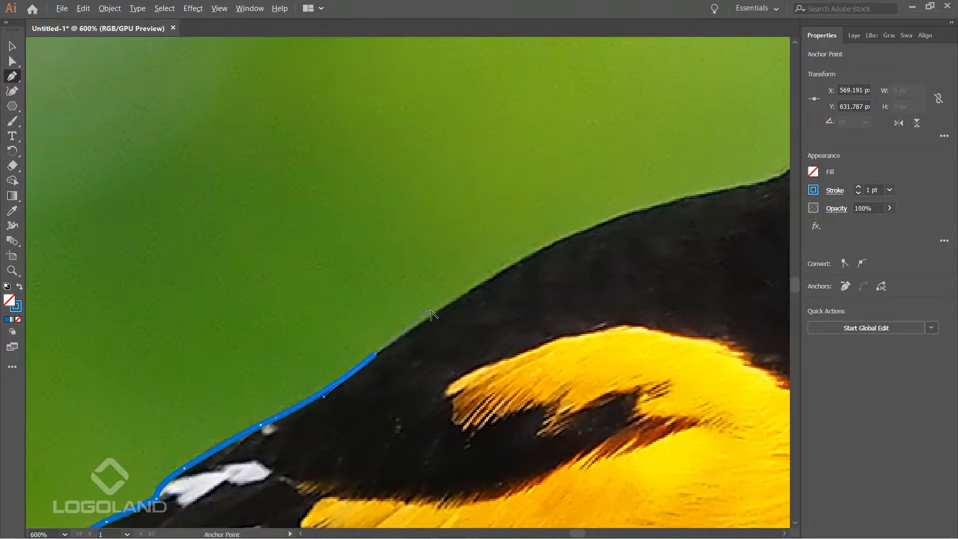
pyautogui.scroll(-2, 418, 319)
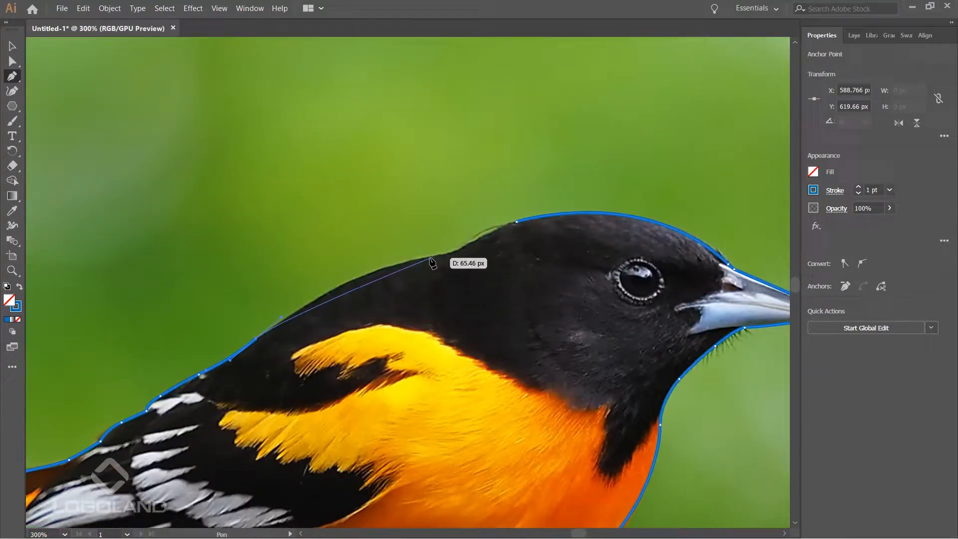
pyautogui.moveTo(432, 257); pyautogui.dragTo(379, 383)
# Trace the nape and close the outline at its starting anchor on the head.
pyautogui.scroll(3, 421, 274)
pyautogui.moveTo(447, 309); pyautogui.dragTo(551, 266)
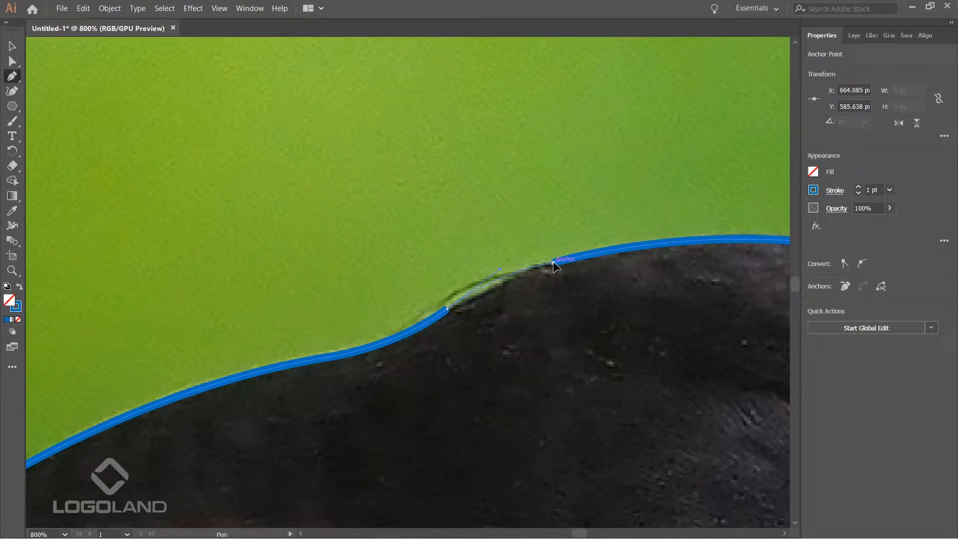
pyautogui.click(553, 263)
# Deselect the finished outline with the Selection tool and examine it around the whole bird.
pyautogui.scroll(-7, 524, 312)
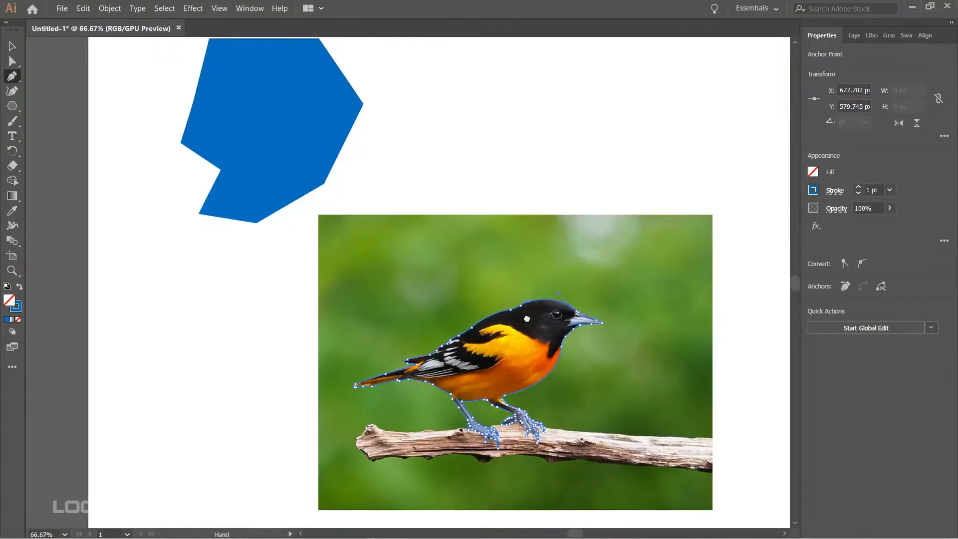
pyautogui.moveTo(527, 318); pyautogui.dragTo(520, 258)
pyautogui.click(13, 46)
pyautogui.scroll(3, 636, 260)
pyautogui.scroll(-3, 565, 224)
pyautogui.moveTo(558, 341); pyautogui.dragTo(622, 332)
pyautogui.click(631, 442)
pyautogui.scroll(2, 557, 355)
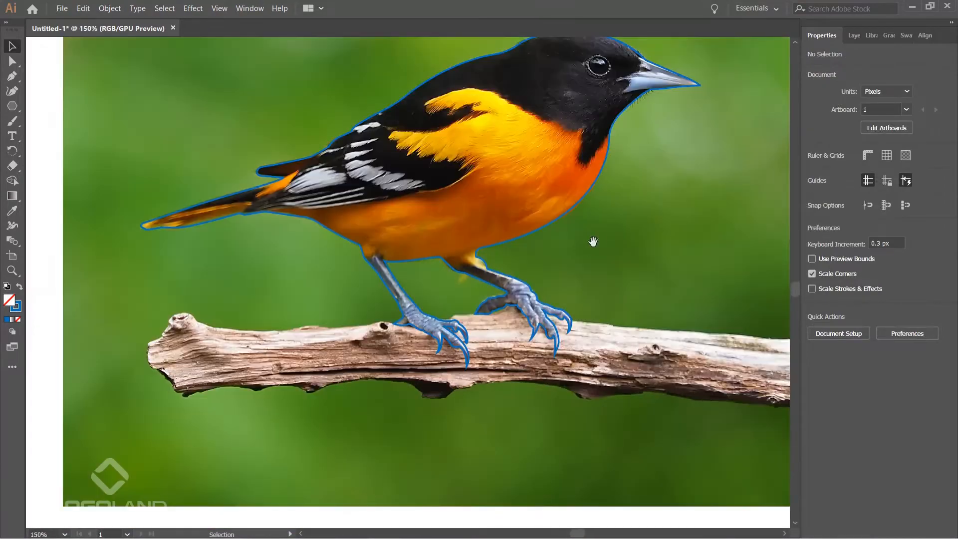
# Examine the finished outline up close along the tail, underside, legs, feet, breast and head.
pyautogui.moveTo(593, 242); pyautogui.dragTo(525, 363)
pyautogui.scroll(3, 578, 251)
pyautogui.moveTo(612, 218); pyautogui.dragTo(764, 239)
pyautogui.moveTo(453, 358); pyautogui.dragTo(571, 417)
pyautogui.moveTo(308, 398); pyautogui.dragTo(572, 279)
pyautogui.moveTo(406, 376); pyautogui.dragTo(280, 115)
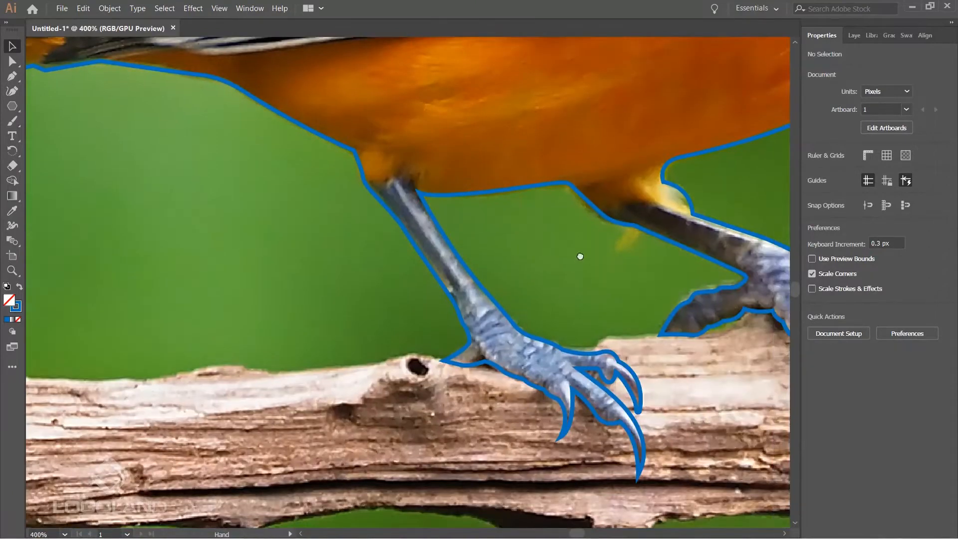
pyautogui.moveTo(581, 257); pyautogui.dragTo(385, 214)
pyautogui.moveTo(664, 176); pyautogui.dragTo(484, 284)
pyautogui.moveTo(675, 103); pyautogui.dragTo(495, 363)
pyautogui.moveTo(687, 47); pyautogui.dragTo(603, 292)
# Round the outline's corner anchor beneath the beak to about 17.21 px with the Direct Selection tool.
pyautogui.moveTo(19, 65); pyautogui.dragTo(64, 65)
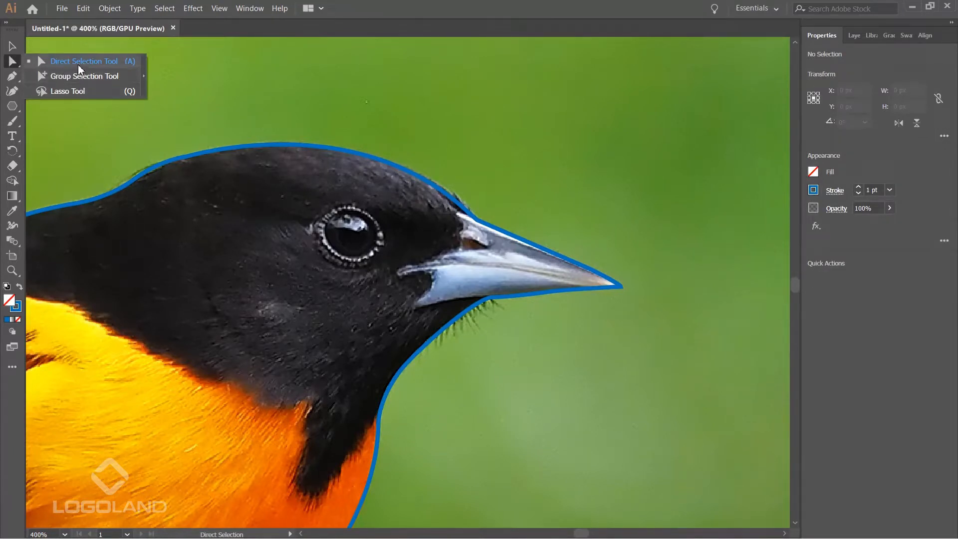
pyautogui.click(79, 69)
pyautogui.scroll(2, 578, 321)
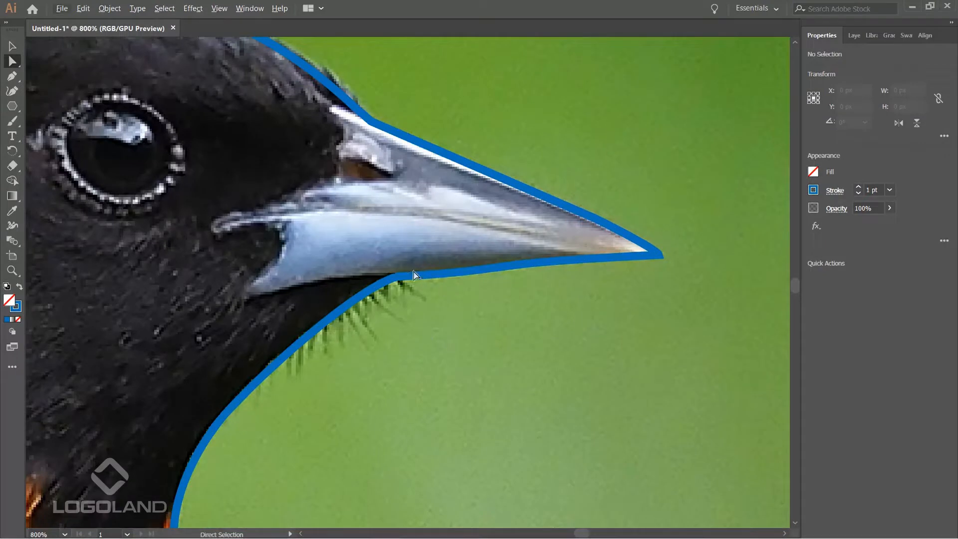
pyautogui.click(398, 278)
pyautogui.scroll(2, 395, 289)
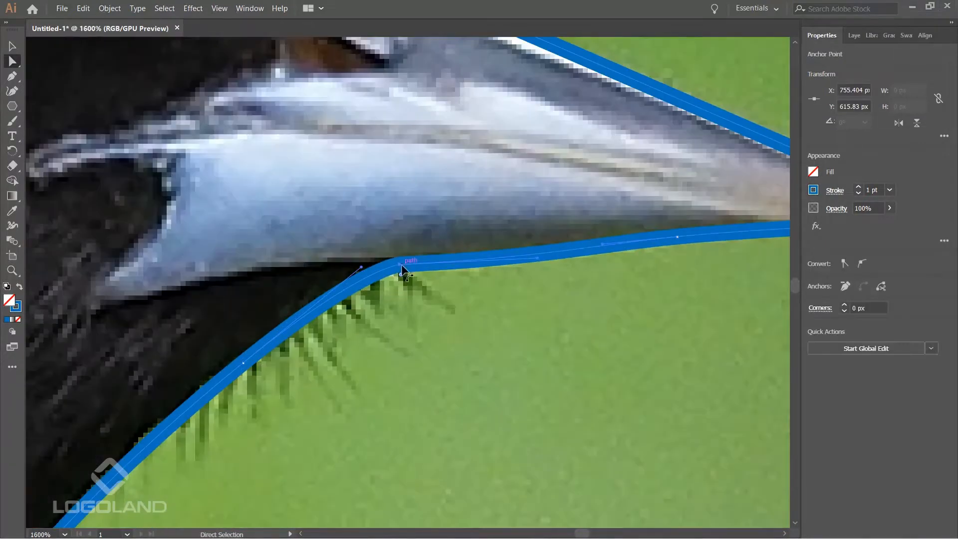
pyautogui.moveTo(403, 278); pyautogui.dragTo(421, 458)
pyautogui.scroll(-4, 454, 337)
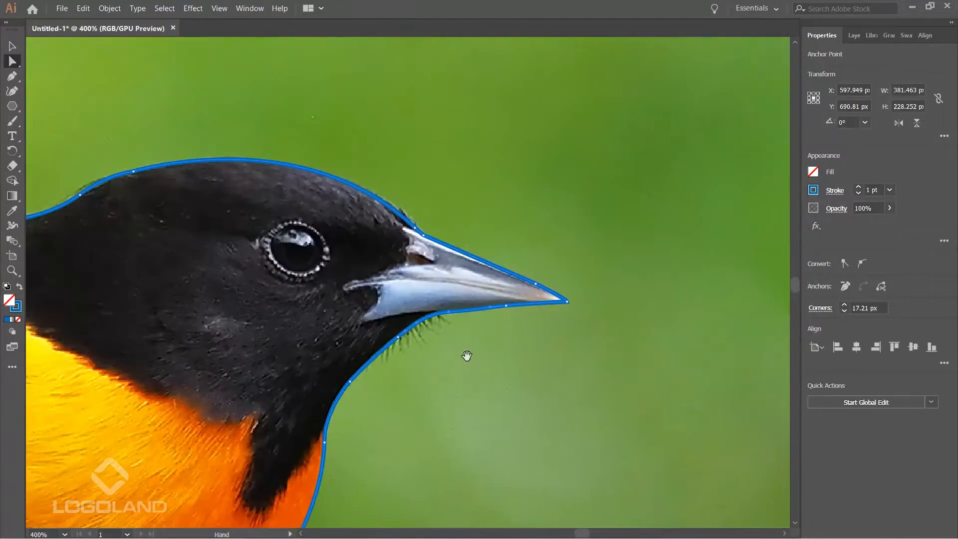
# Round the outline's inward corner anchor on the underside of the tail base to about 5.67 px.
pyautogui.moveTo(467, 356); pyautogui.dragTo(594, 302)
pyautogui.moveTo(140, 278); pyautogui.dragTo(649, 50)
pyautogui.moveTo(84, 407); pyautogui.dragTo(460, 295)
pyautogui.scroll(4, 447, 228)
pyautogui.click(394, 231)
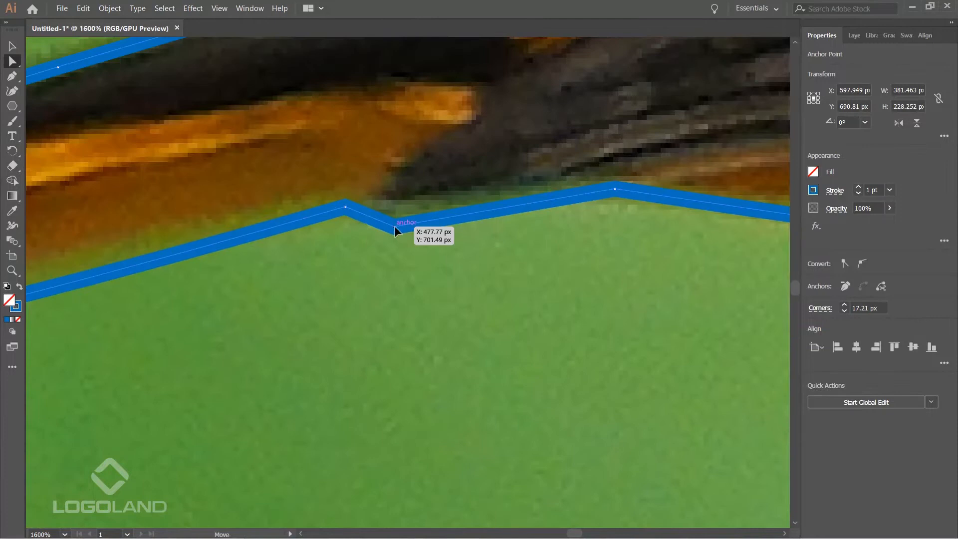
pyautogui.scroll(2, 397, 288)
pyautogui.moveTo(403, 285); pyautogui.dragTo(413, 203)
pyautogui.scroll(-4, 448, 254)
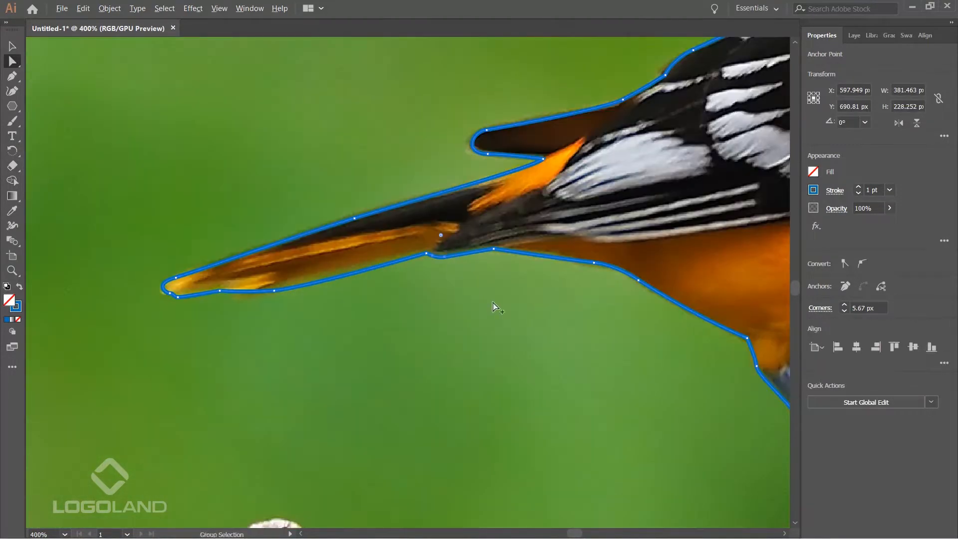
# Move the whole bird outline off the photo with the Selection tool onto the blank artboard area above it.
pyautogui.scroll(-3, 556, 321)
pyautogui.scroll(4, 518, 315)
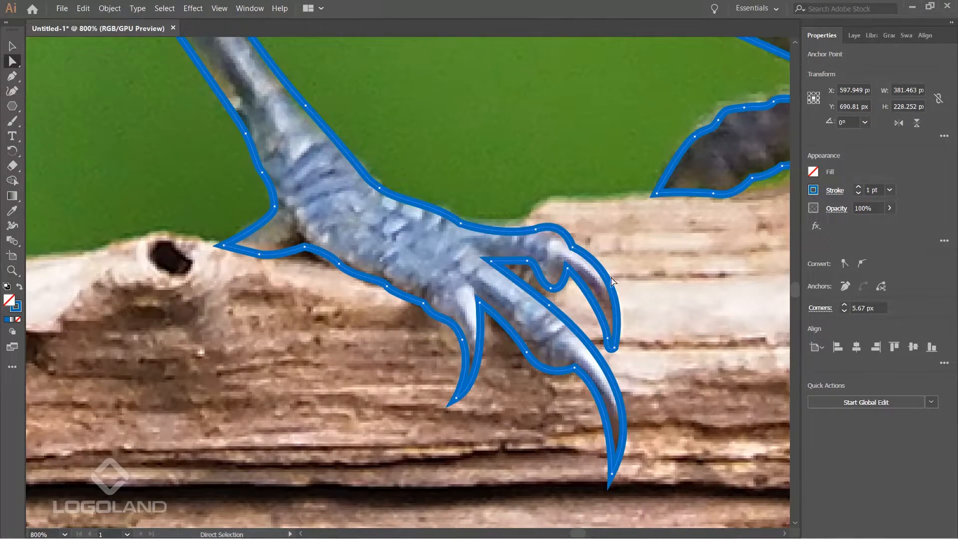
pyautogui.scroll(-4, 632, 295)
pyautogui.scroll(3, 491, 327)
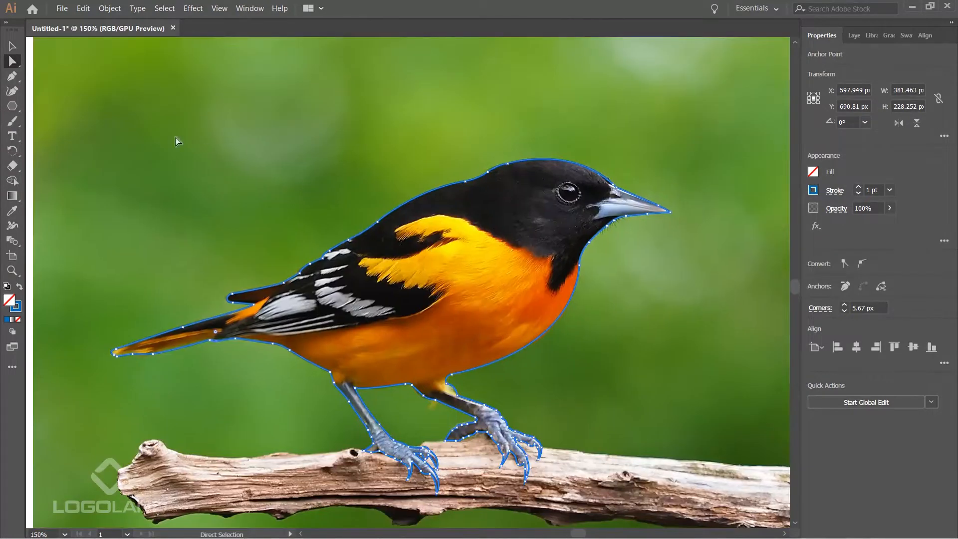
pyautogui.click(12, 46)
pyautogui.scroll(-3, 478, 231)
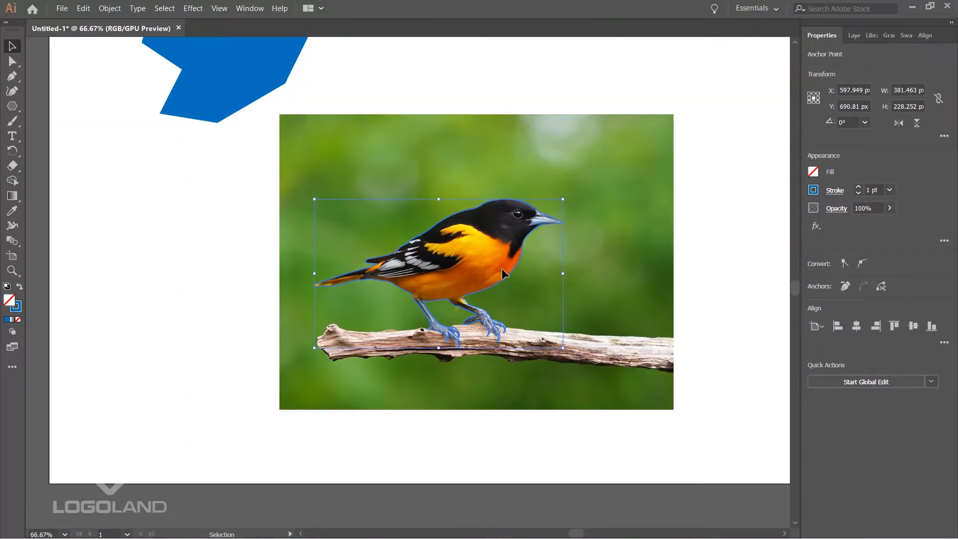
pyautogui.moveTo(502, 269)
pyautogui.mouseDown()
pyautogui.moveTo(381, 310)
pyautogui.moveTo(503, 295)
pyautogui.moveTo(670, 112)
pyautogui.moveTo(579, 210)
pyautogui.moveTo(585, 229)
pyautogui.moveTo(511, 177)
pyautogui.mouseUp()
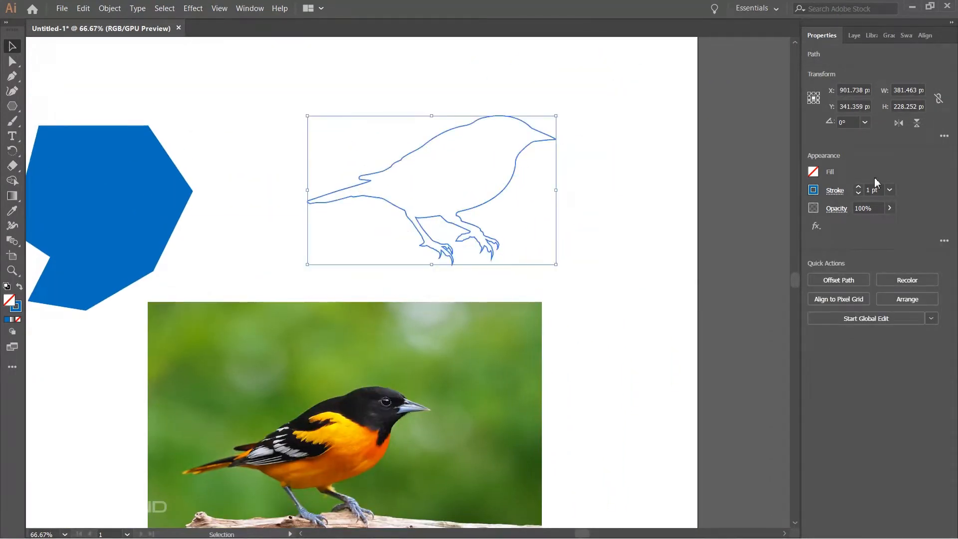
# Fill the traced bird outline with solid black.
pyautogui.click(813, 172)
pyautogui.click(701, 218)
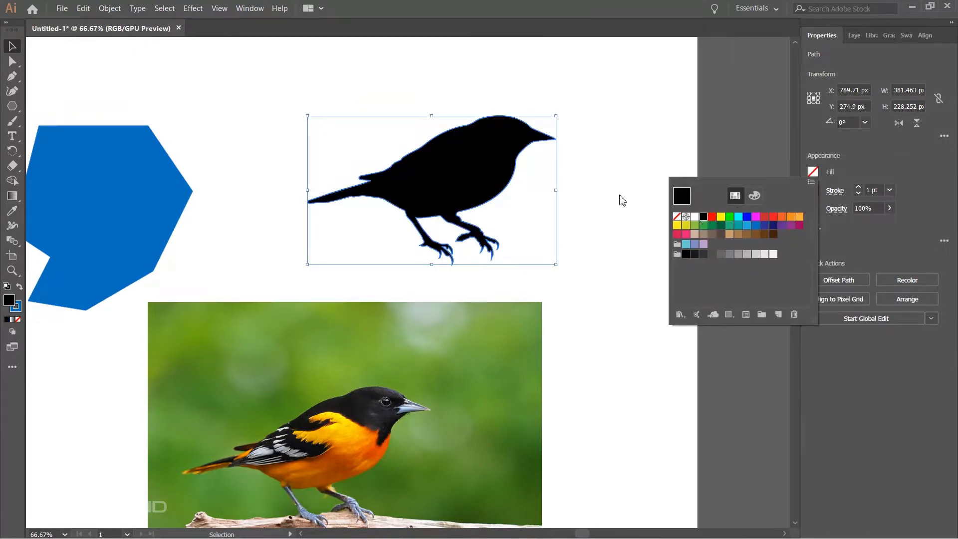
pyautogui.click(600, 199)
# Set the bird silhouette's stroke to none and deselect the shape.
pyautogui.click(490, 181)
pyautogui.click(814, 190)
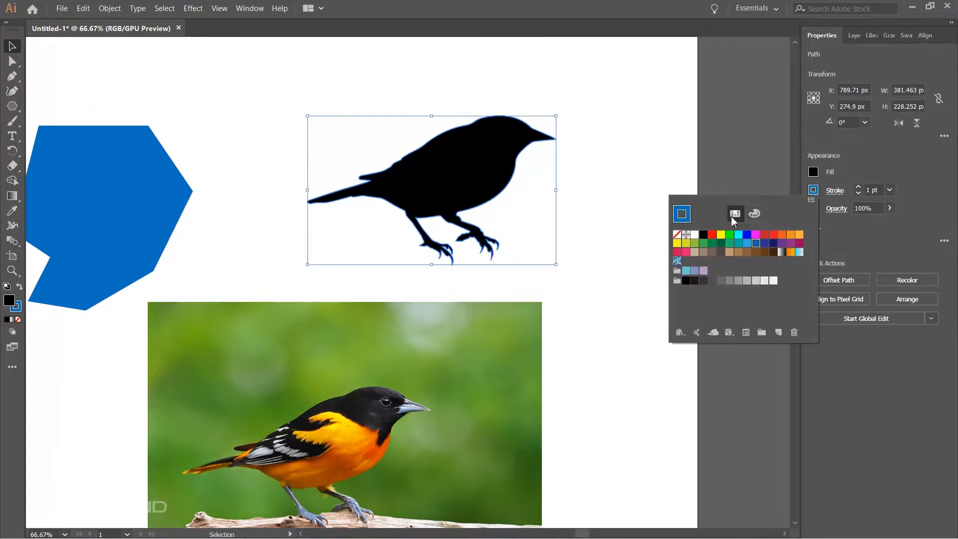
pyautogui.click(676, 235)
pyautogui.click(591, 167)
pyautogui.scroll(1, 590, 171)
pyautogui.click(589, 176)
pyautogui.scroll(-2, 589, 177)
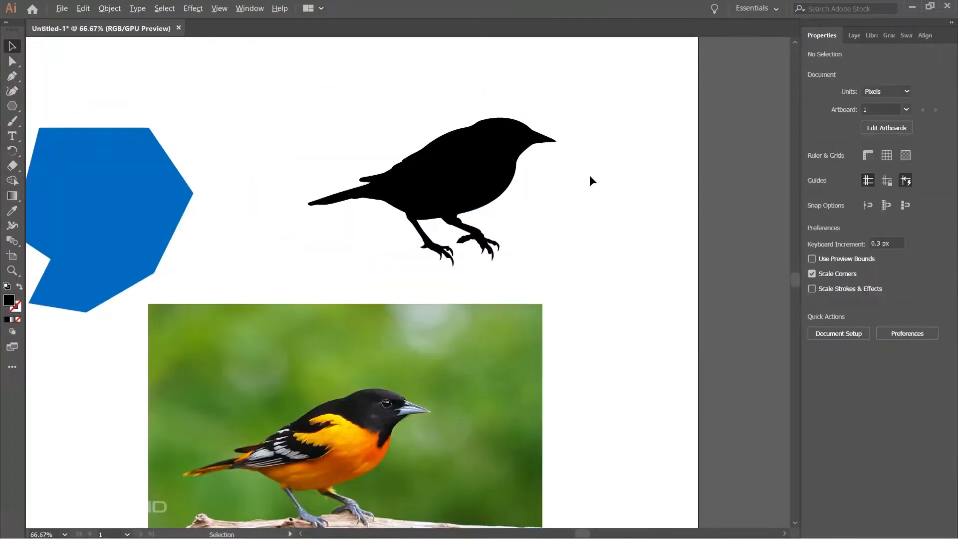
pyautogui.moveTo(589, 178); pyautogui.dragTo(601, 233)
pyautogui.scroll(2, 548, 225)
pyautogui.moveTo(557, 251); pyautogui.dragTo(566, 198)
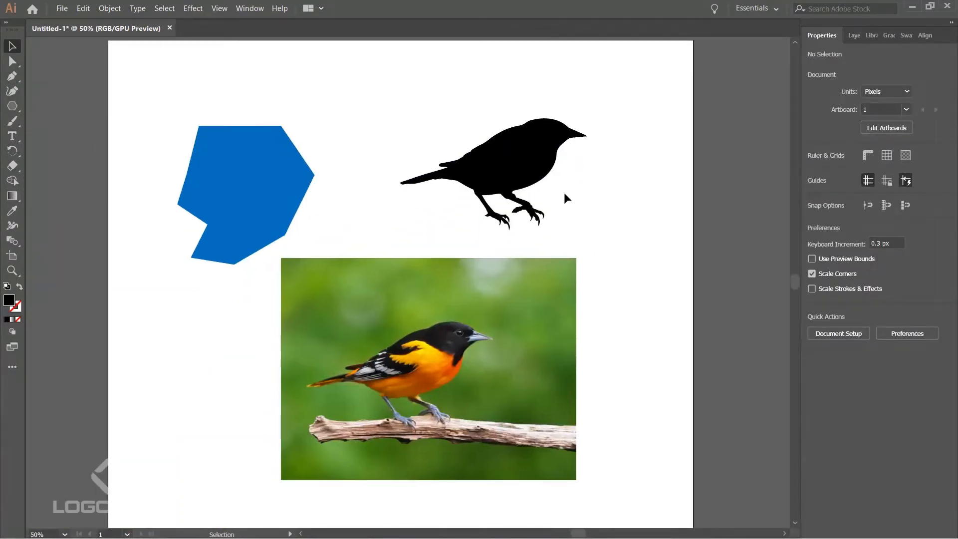